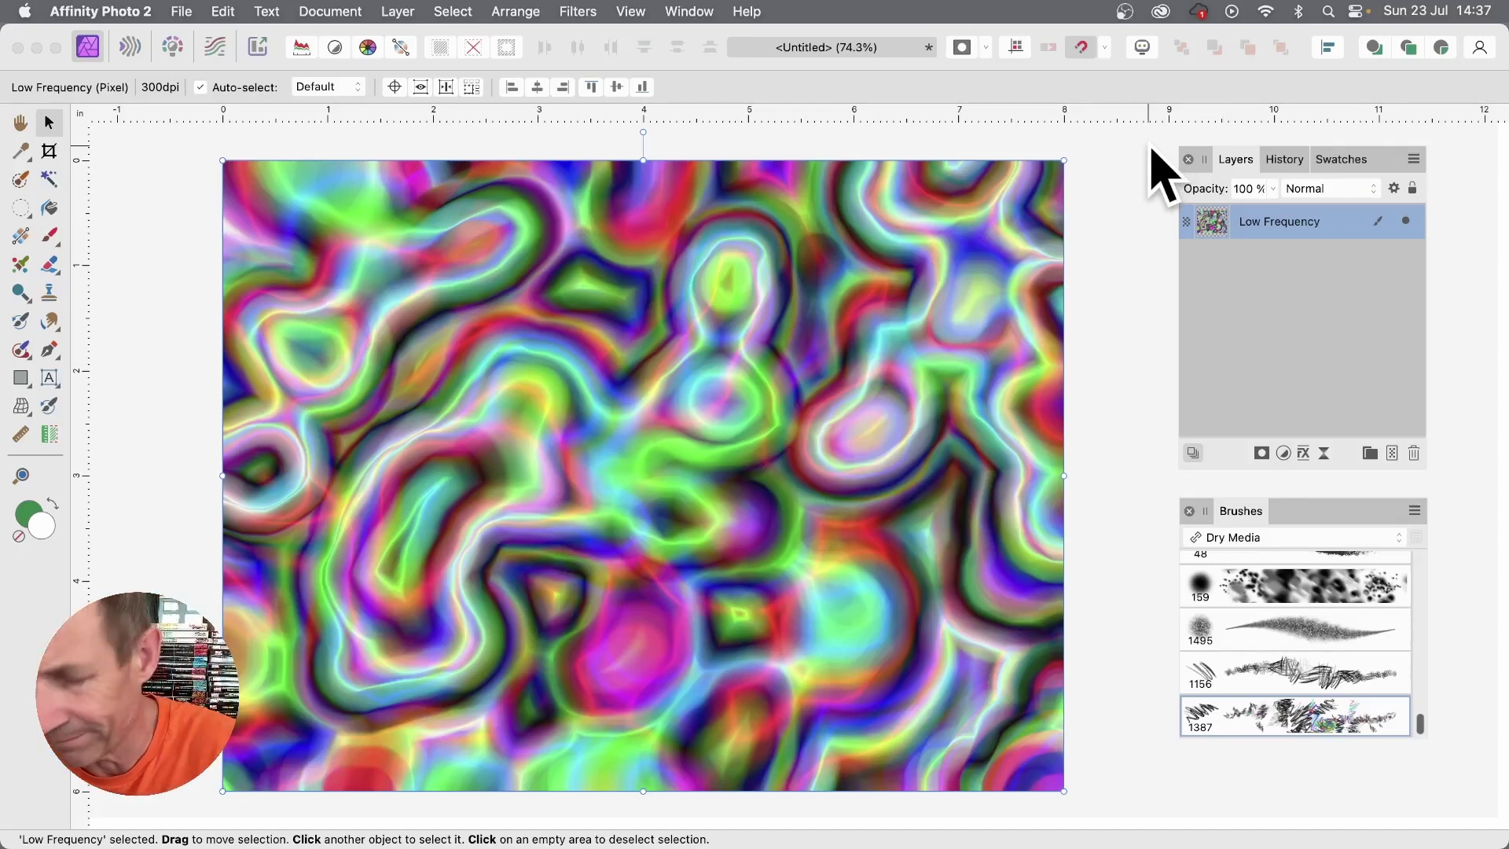
Step: Remove the Low Frequency layer, leaving an empty Layers list and a blank canvas
key(Delete)
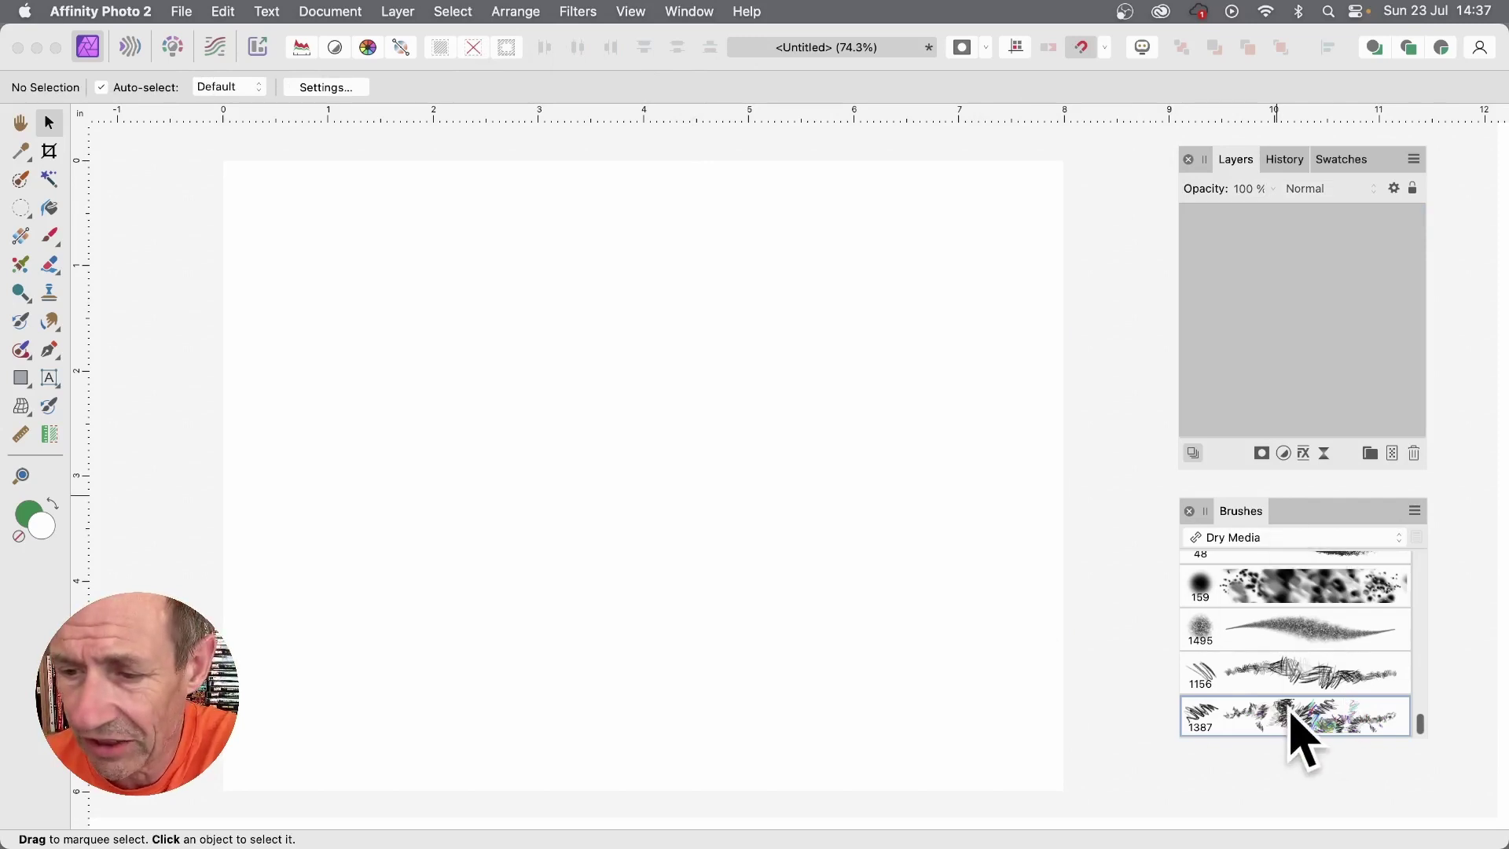
Step: Scribble dense multicoloured squiggles over the canvas with the 1387 px brush, undoing one pale tan stroke
click(50, 236)
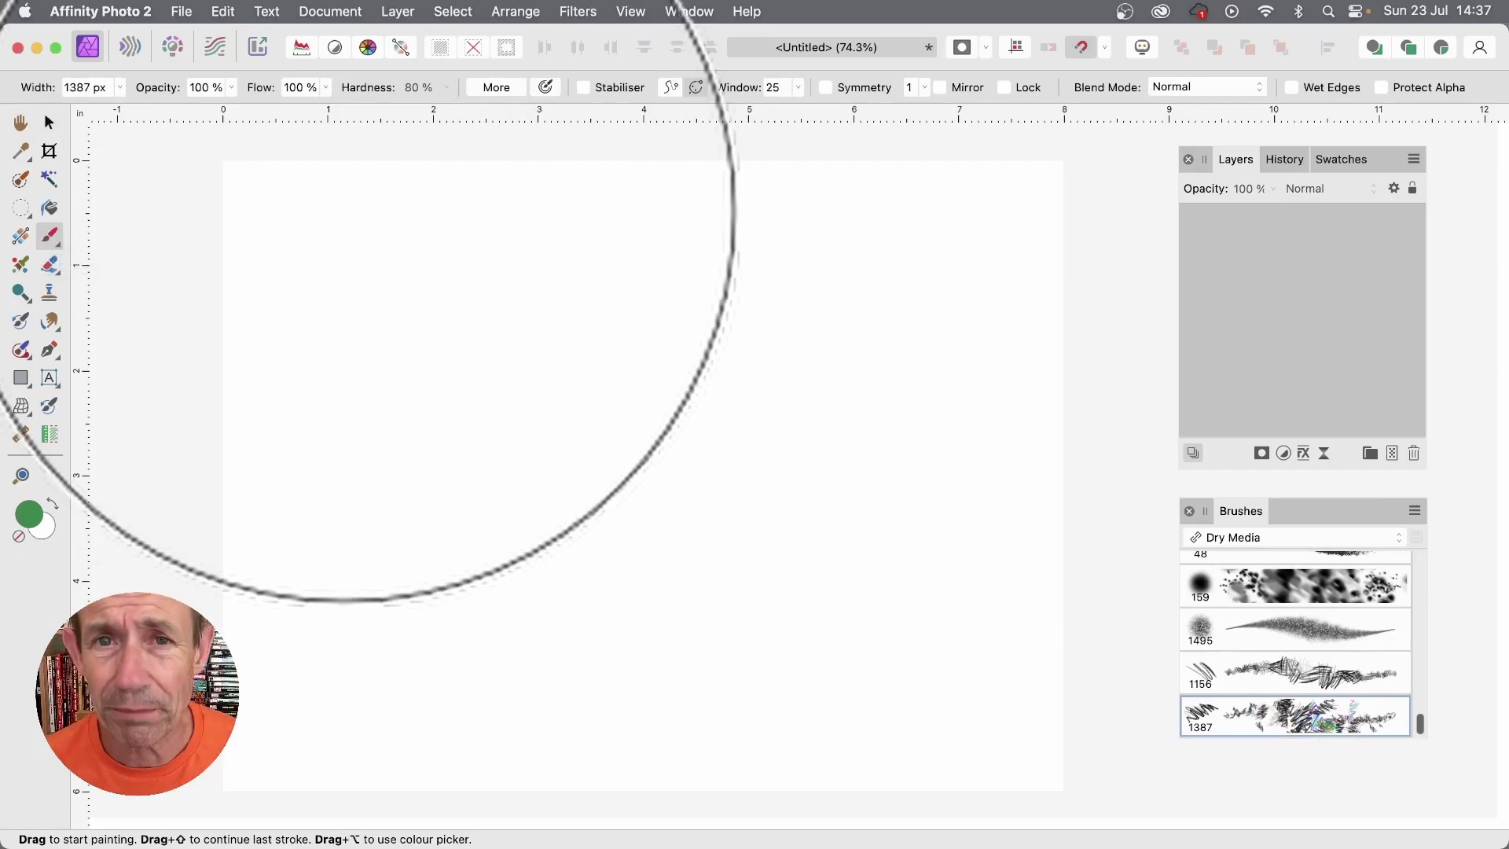
mouse_move(859, 252)
mouse_down()
mouse_move(809, 337)
mouse_move(1011, 236)
mouse_move(803, 338)
mouse_move(744, 249)
mouse_move(471, 286)
mouse_move(303, 235)
mouse_move(375, 301)
mouse_move(414, 306)
mouse_move(485, 398)
mouse_move(408, 424)
mouse_move(538, 481)
mouse_move(782, 529)
mouse_move(694, 474)
mouse_move(841, 553)
mouse_move(380, 522)
mouse_move(118, 573)
mouse_move(397, 296)
mouse_move(786, 260)
mouse_move(855, 206)
mouse_move(1034, 674)
mouse_move(1482, 829)
mouse_up()
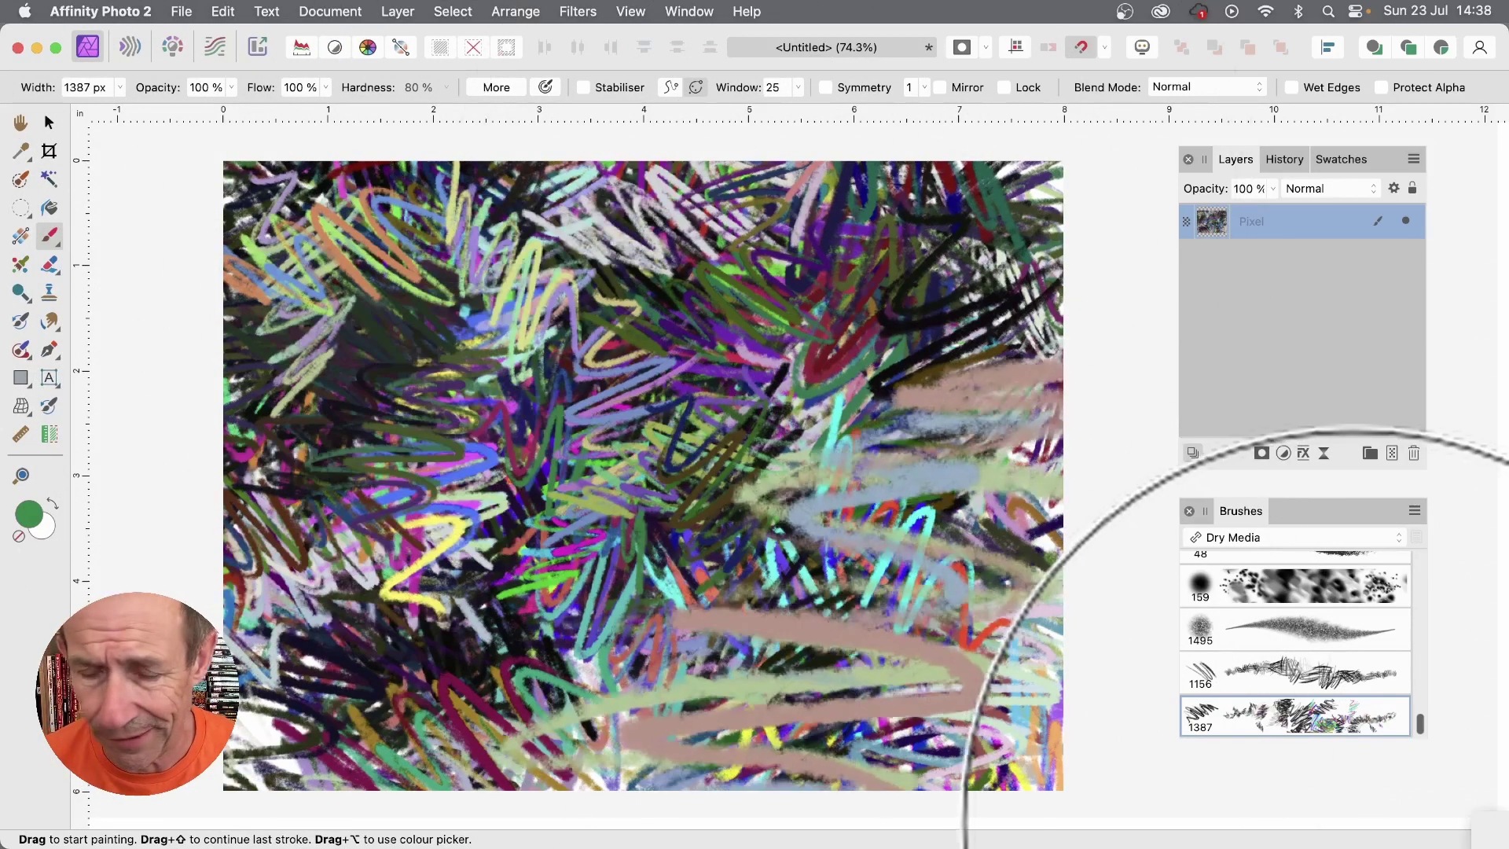
key(super+z)
mouse_move(621, 267)
mouse_down()
mouse_move(960, 270)
mouse_move(1001, 236)
mouse_move(1098, 220)
mouse_up()
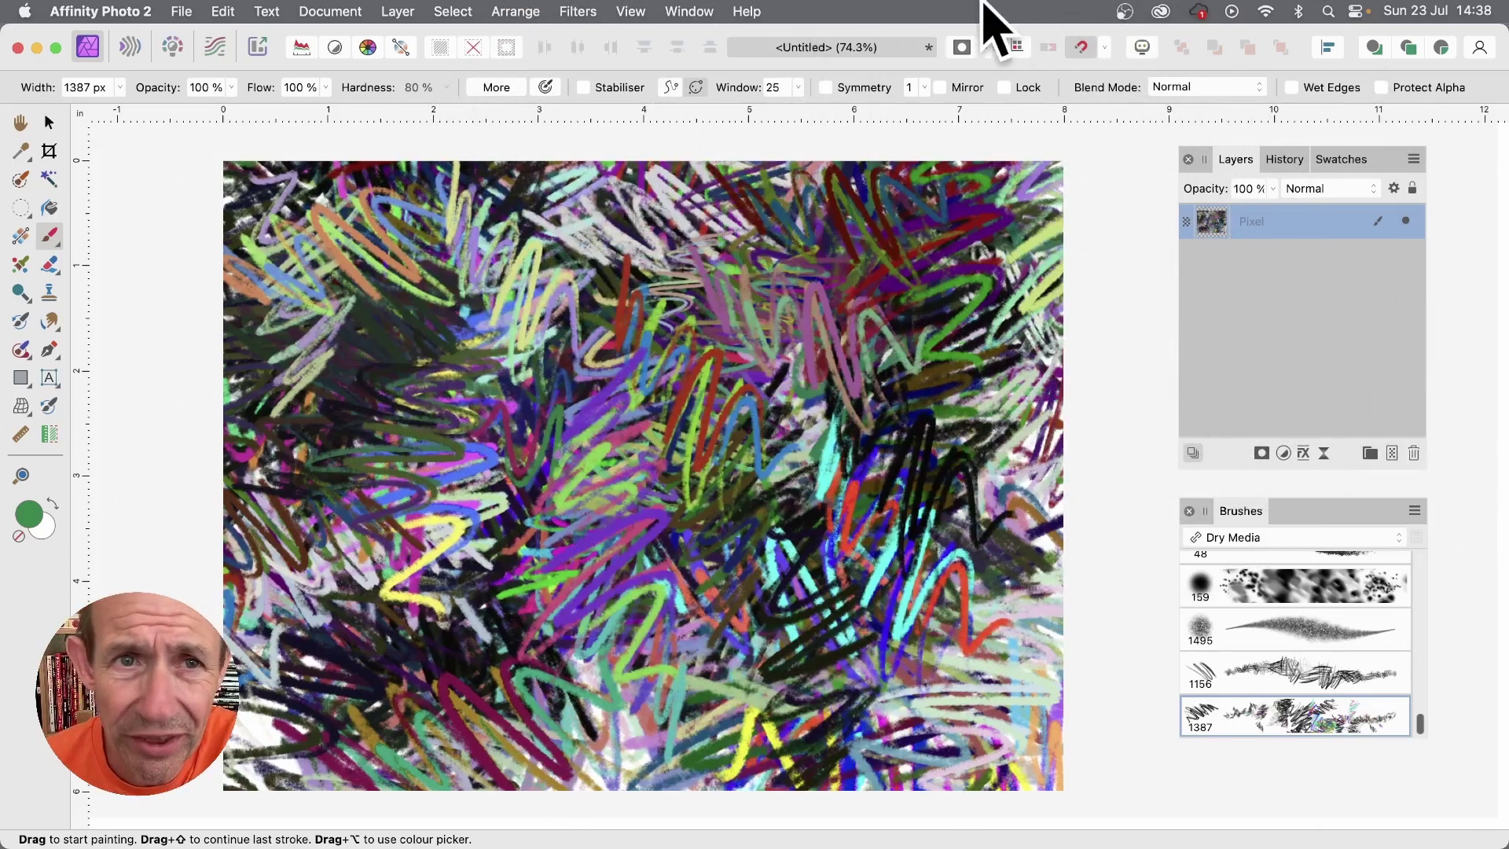
Step: Start Frequency Separation and try radius values while widening the low-frequency preview
click(581, 8)
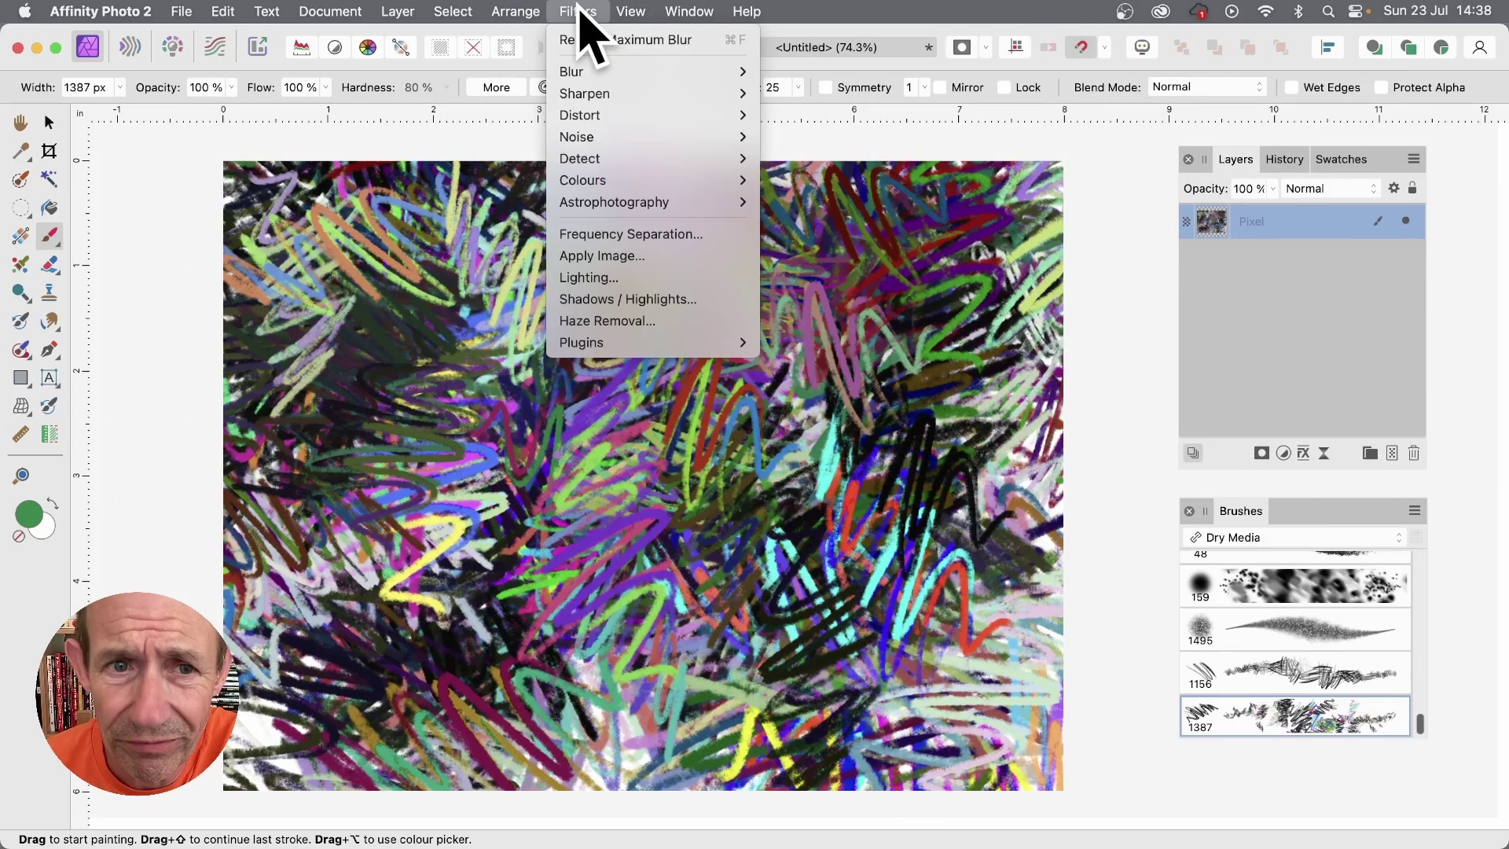
click(637, 234)
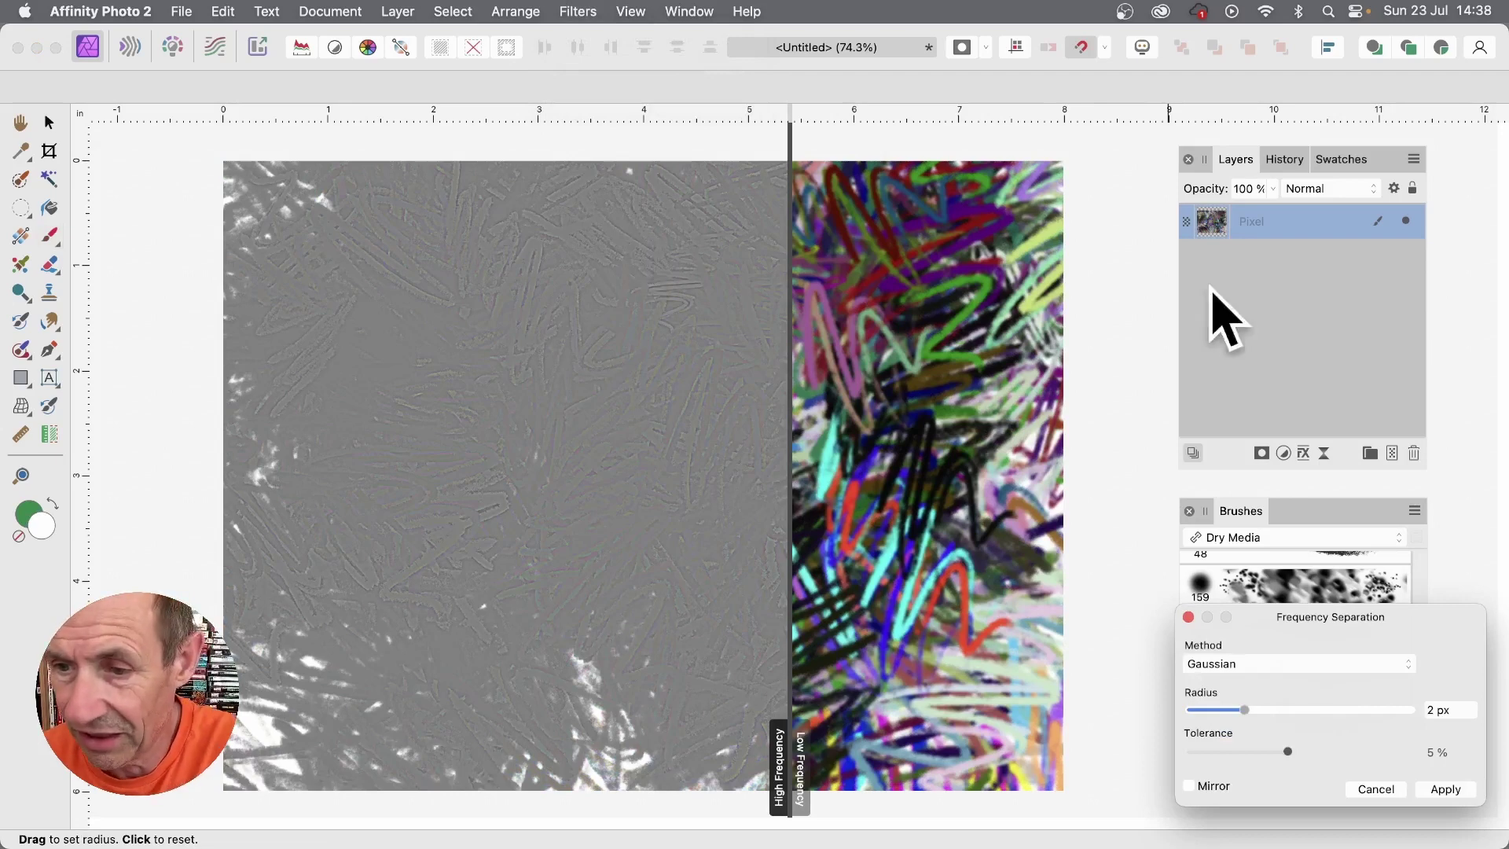
drag(1320, 625, 892, 334)
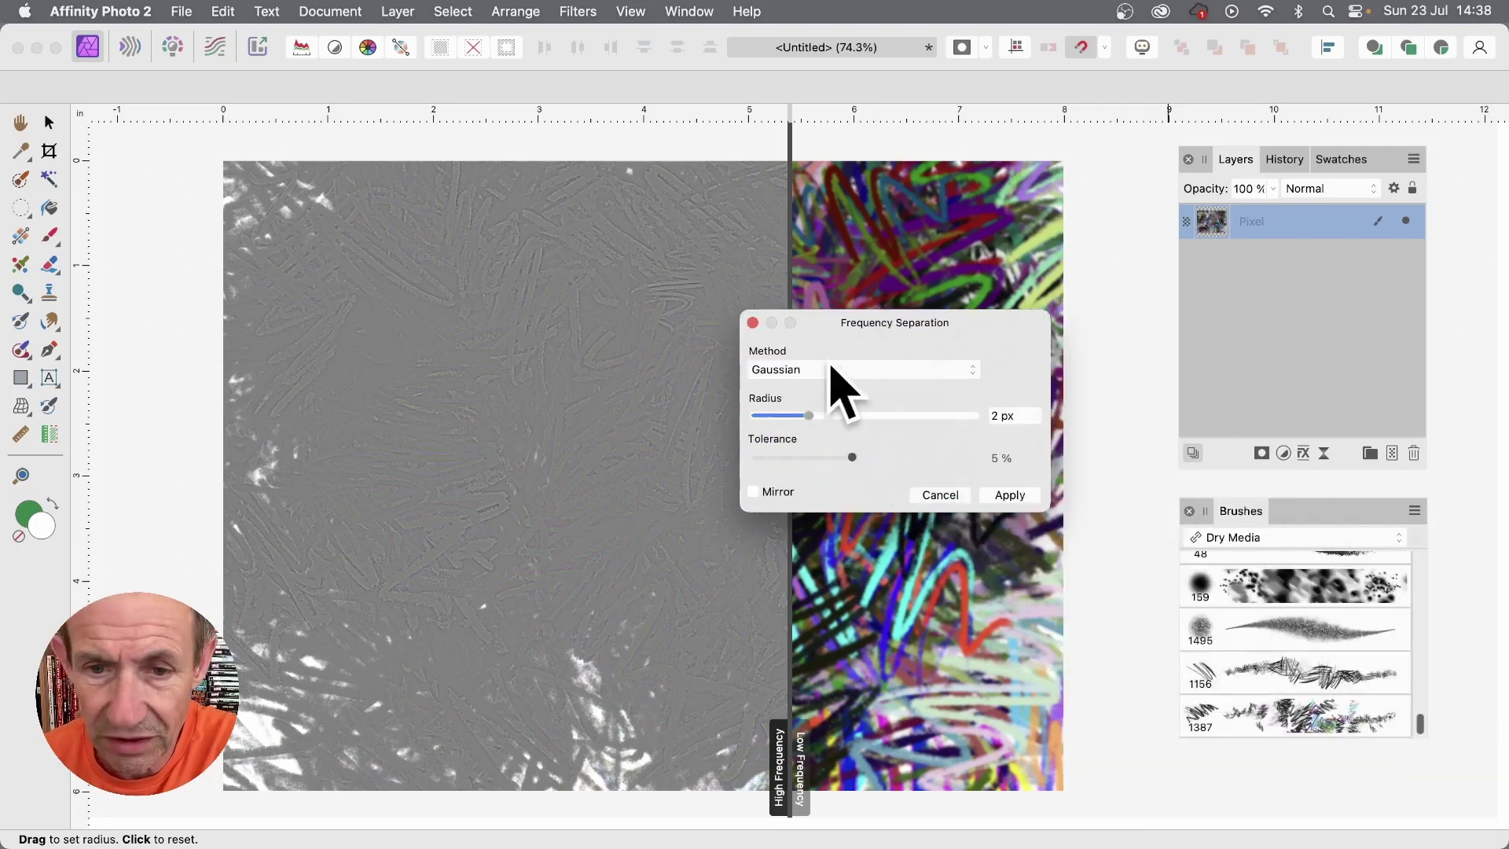
drag(818, 416, 858, 421)
drag(885, 322, 1069, 334)
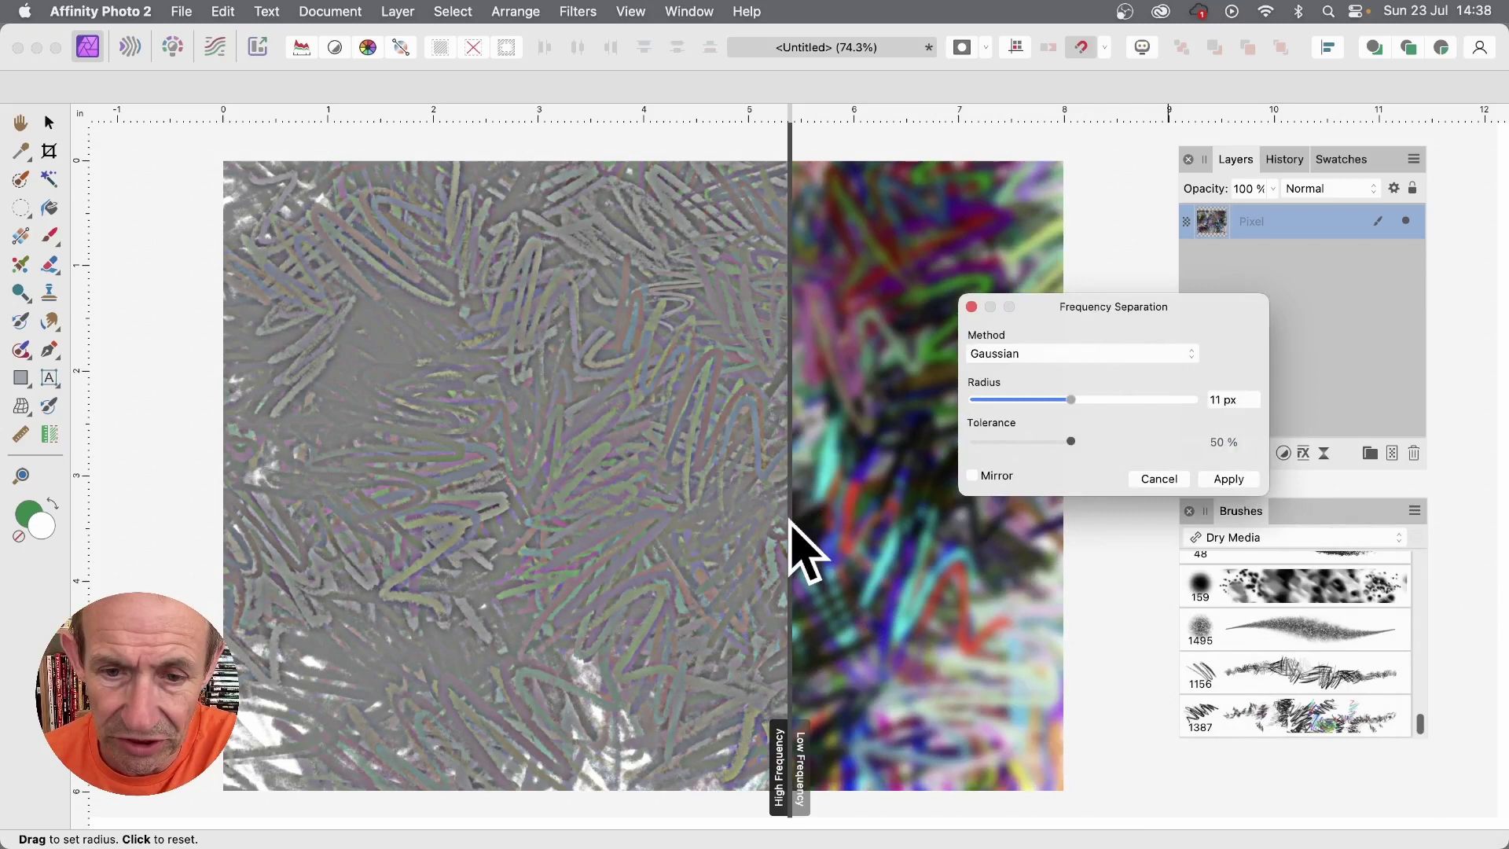
click(796, 551)
drag(790, 542, 691, 531)
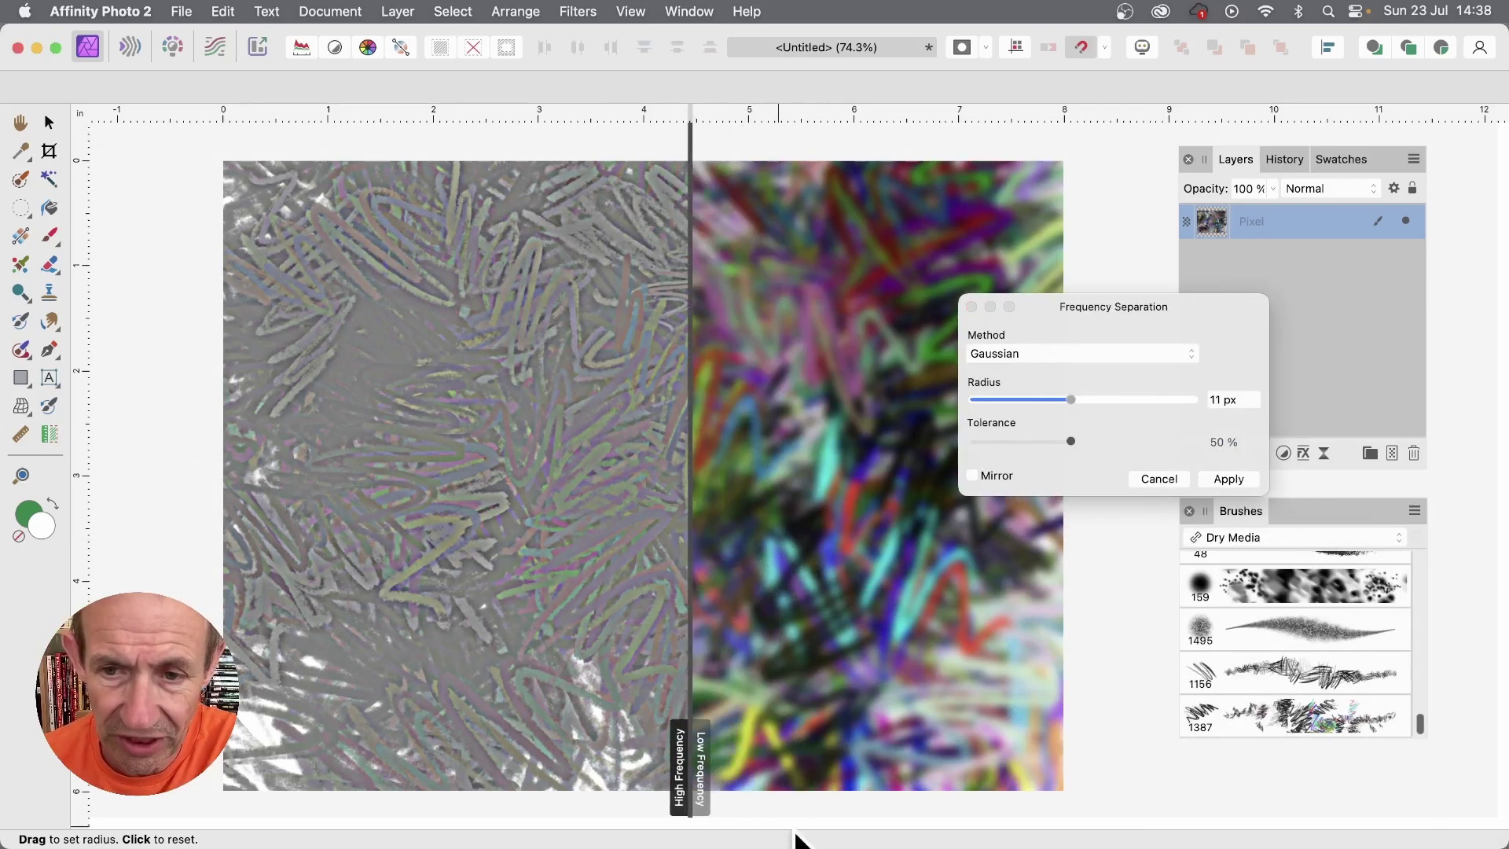
Step: Switch the separation method to Median, raise the radius to about 26 px, and apply
click(1021, 354)
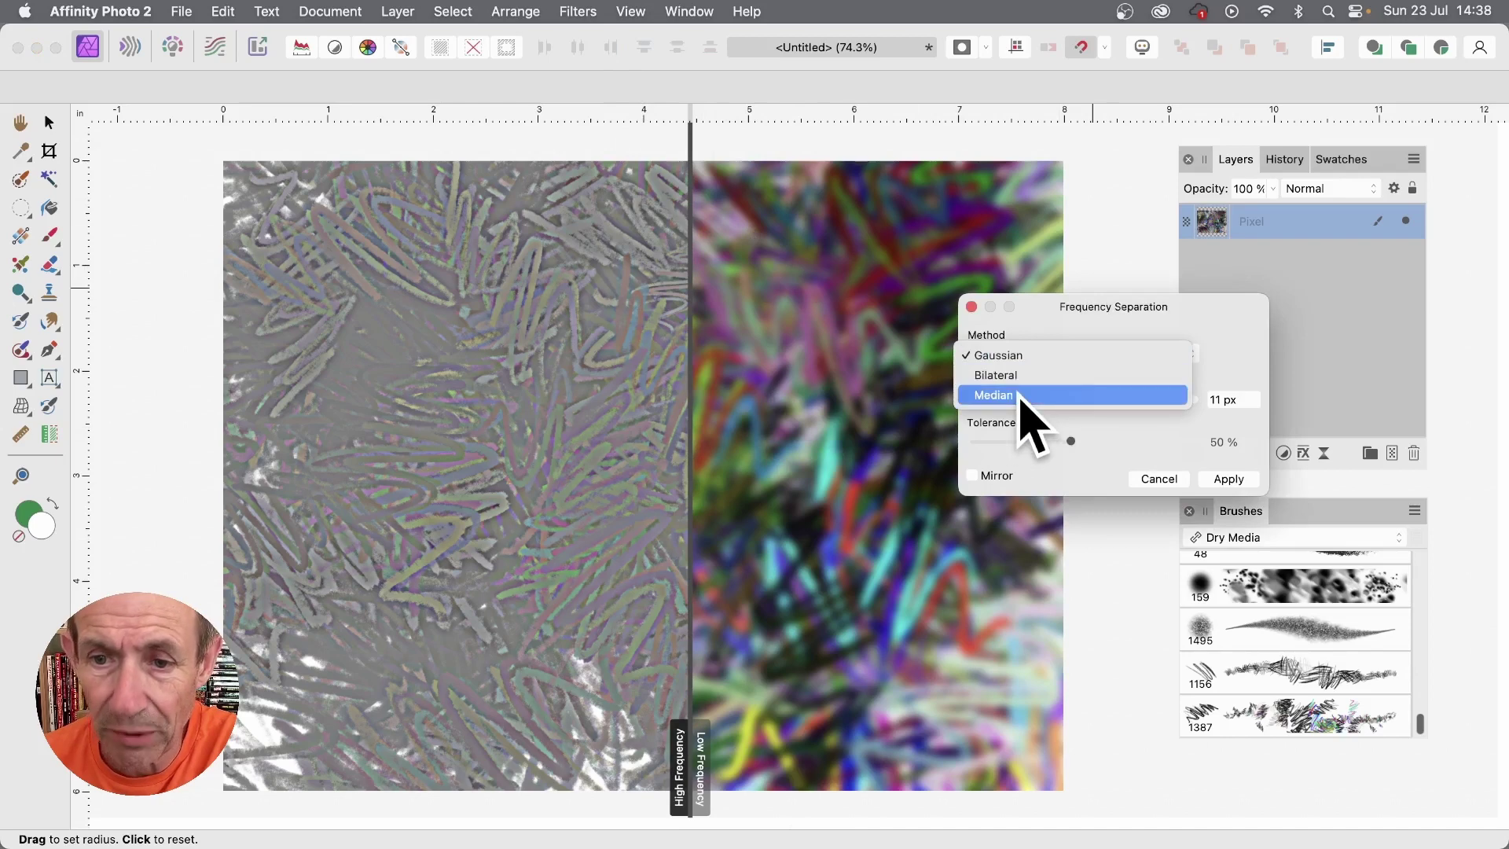
click(1019, 395)
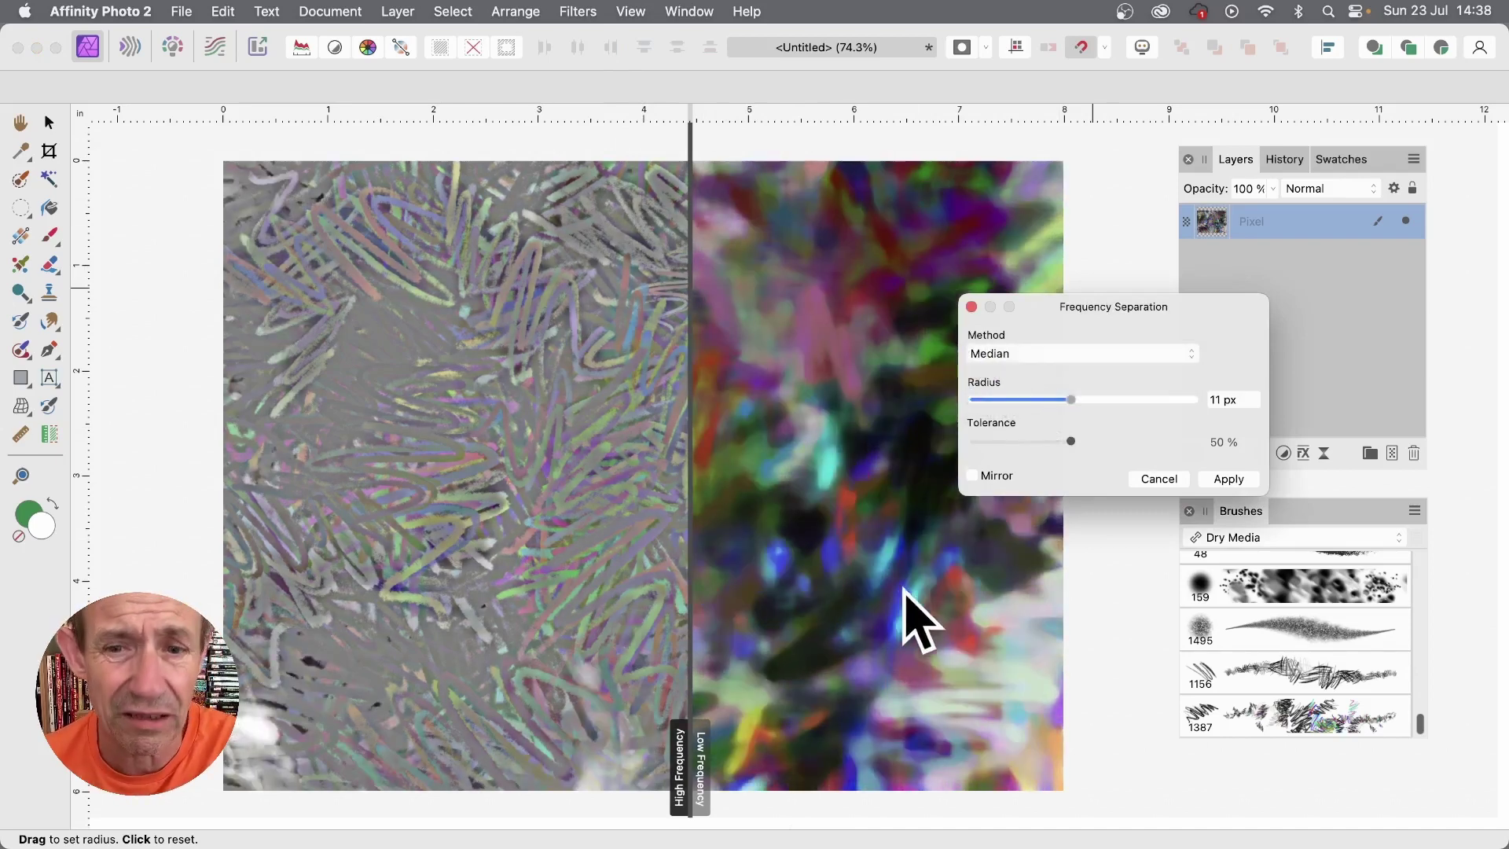
drag(1070, 399, 1109, 401)
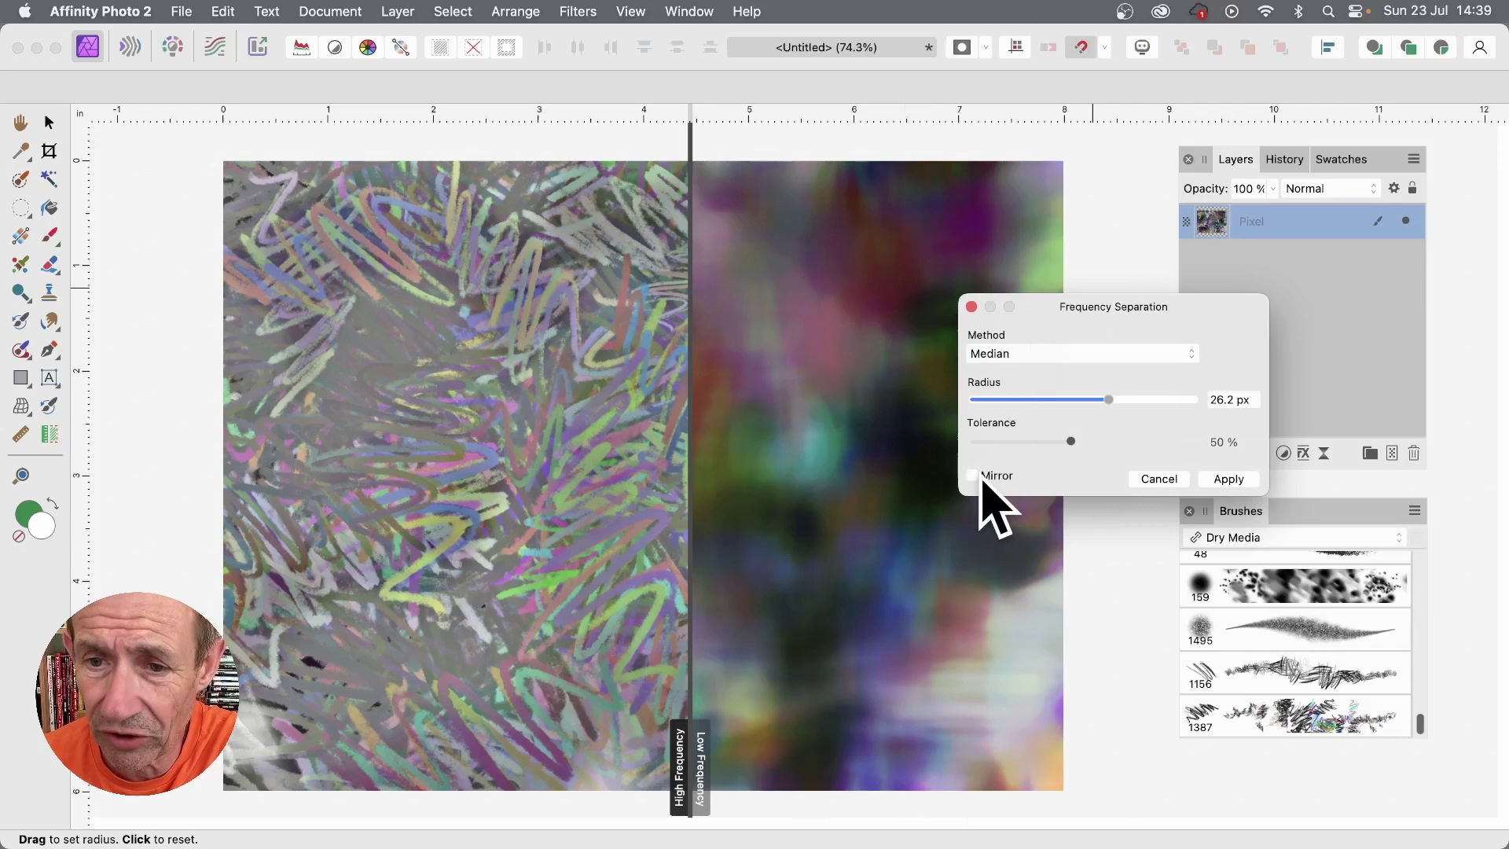
click(1245, 480)
key(b)
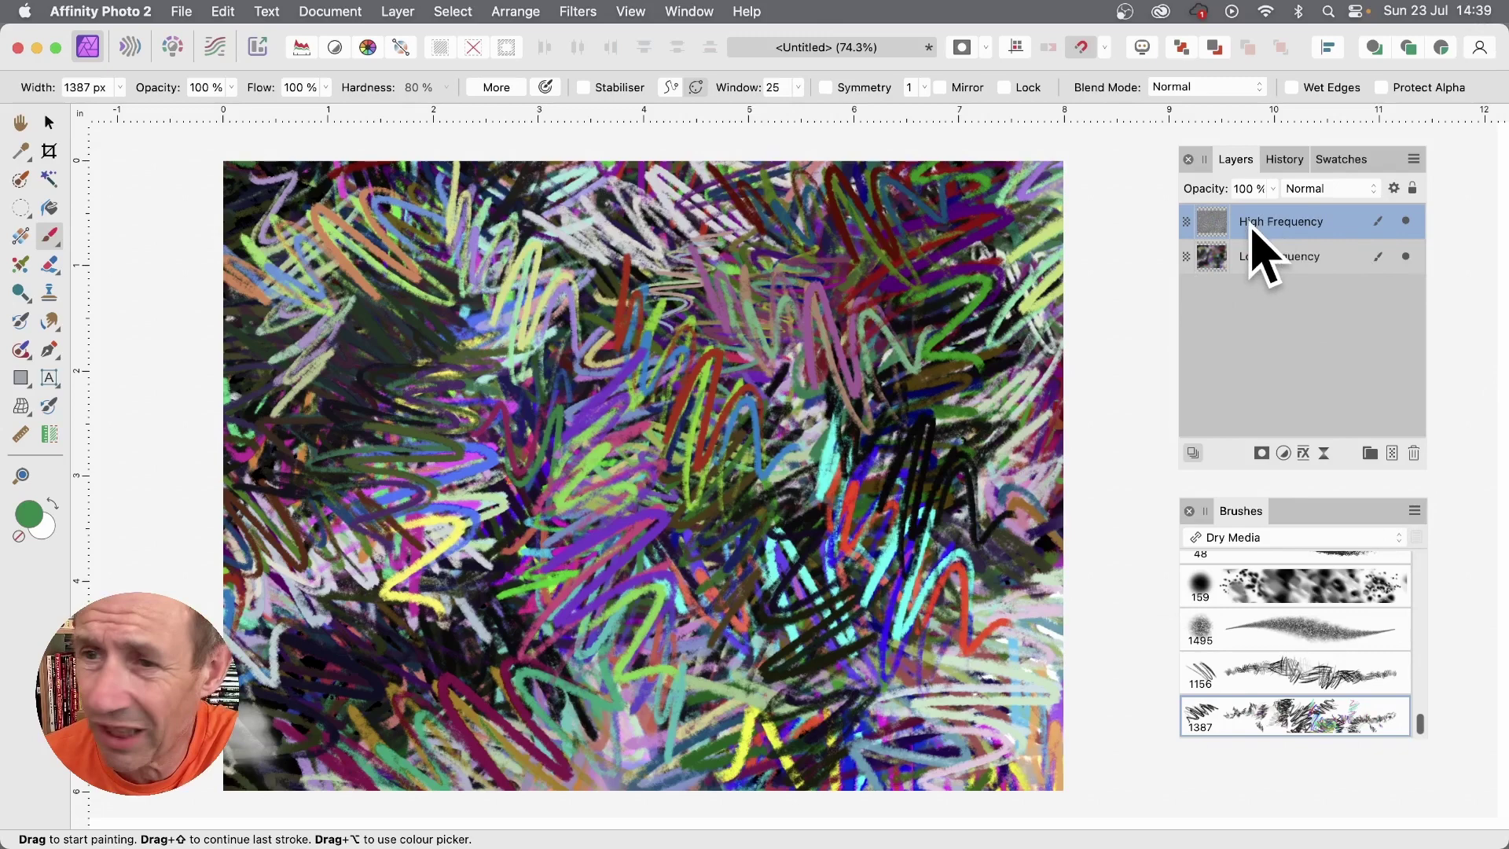
Step: Delete the High Frequency layer, then try Auto Levels and undo it along with a stray stroke
mouse_move(440, 181)
mouse_down()
mouse_move(370, 296)
mouse_move(590, 707)
mouse_move(1046, 503)
mouse_up()
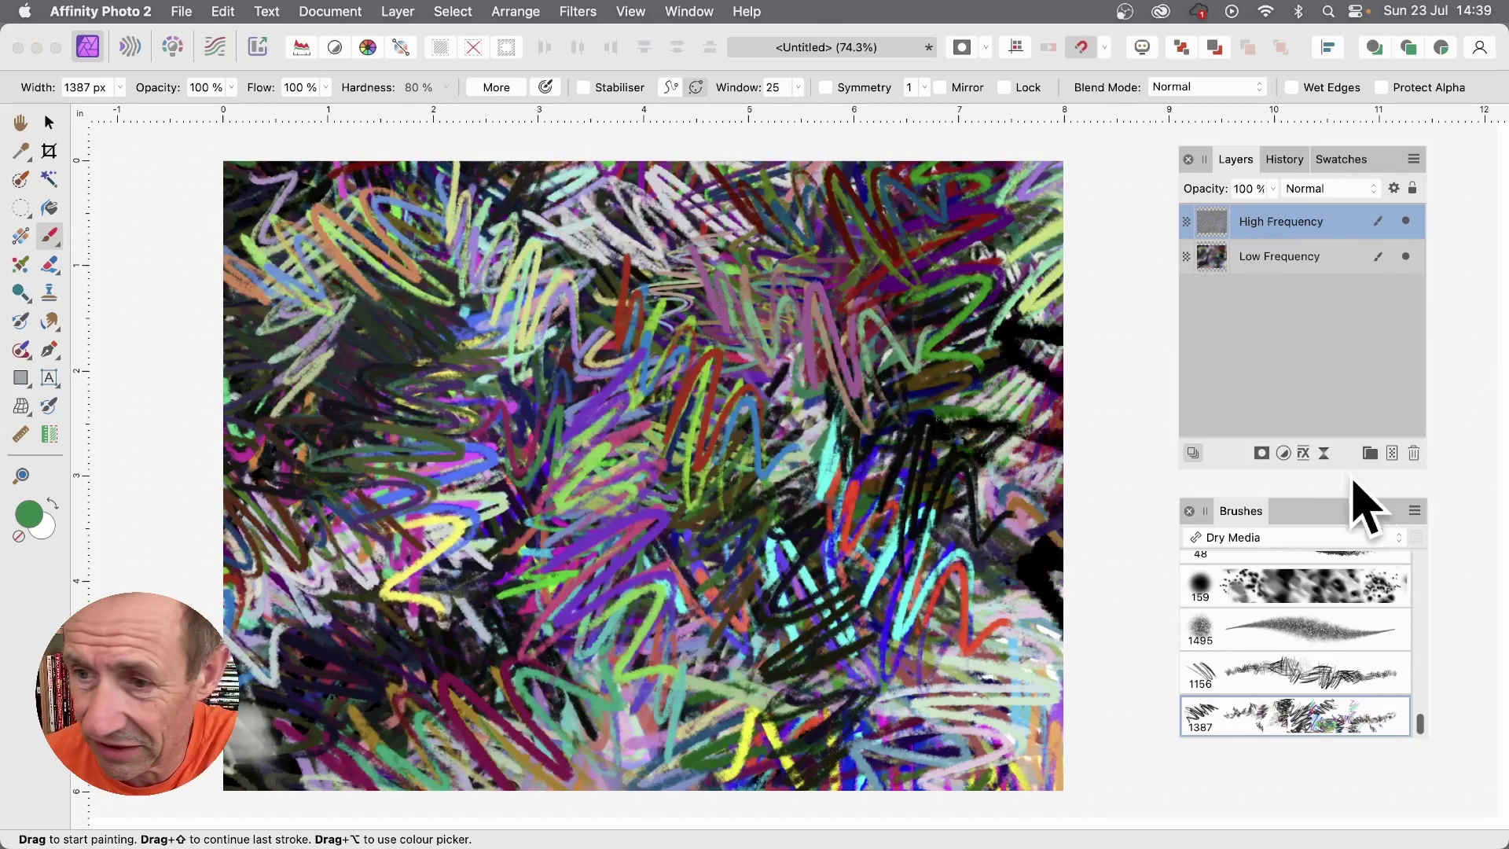
click(1414, 454)
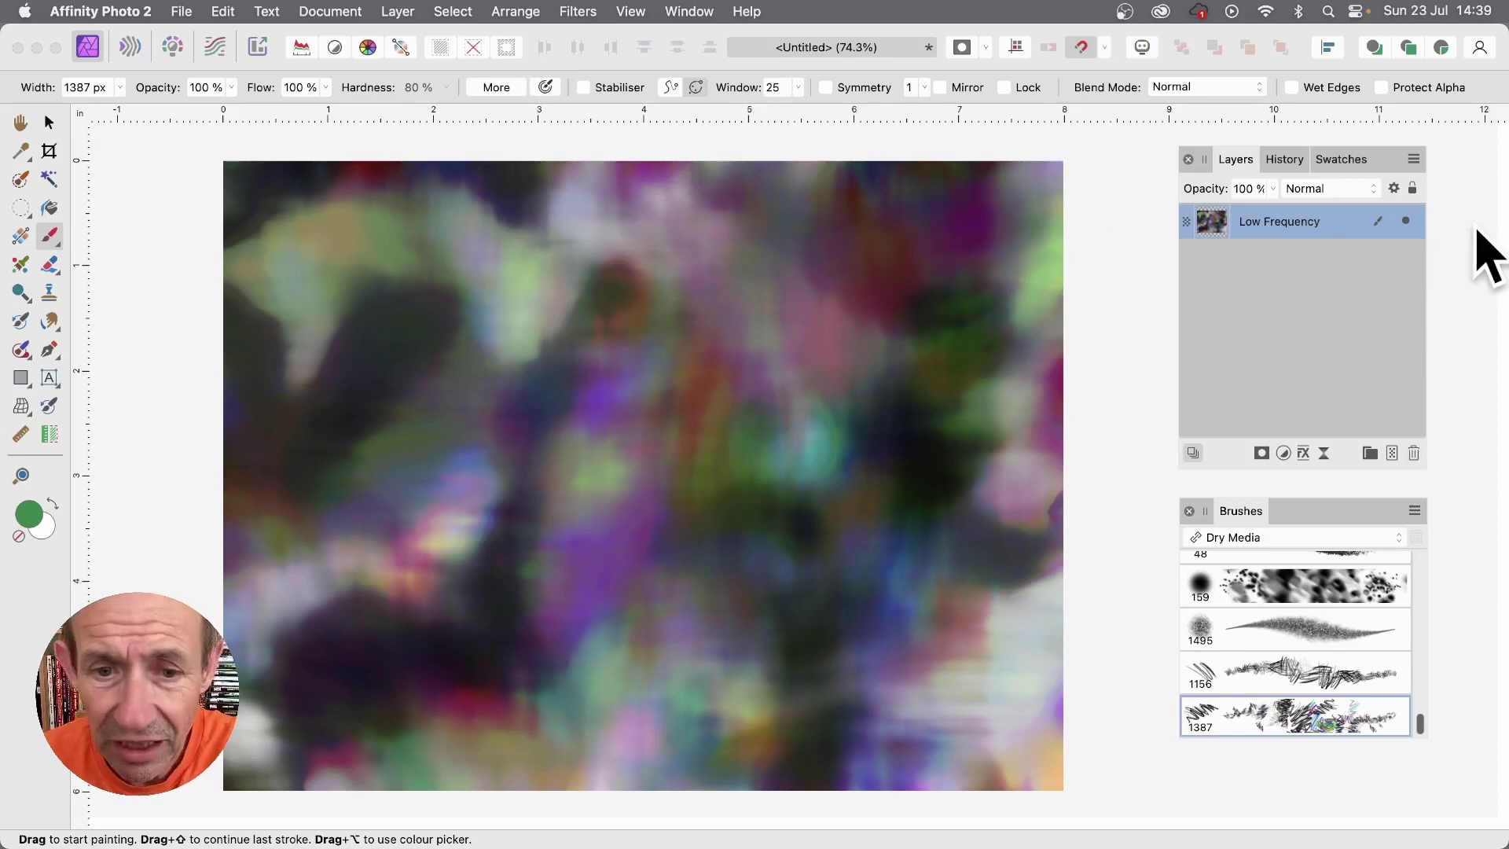
click(577, 11)
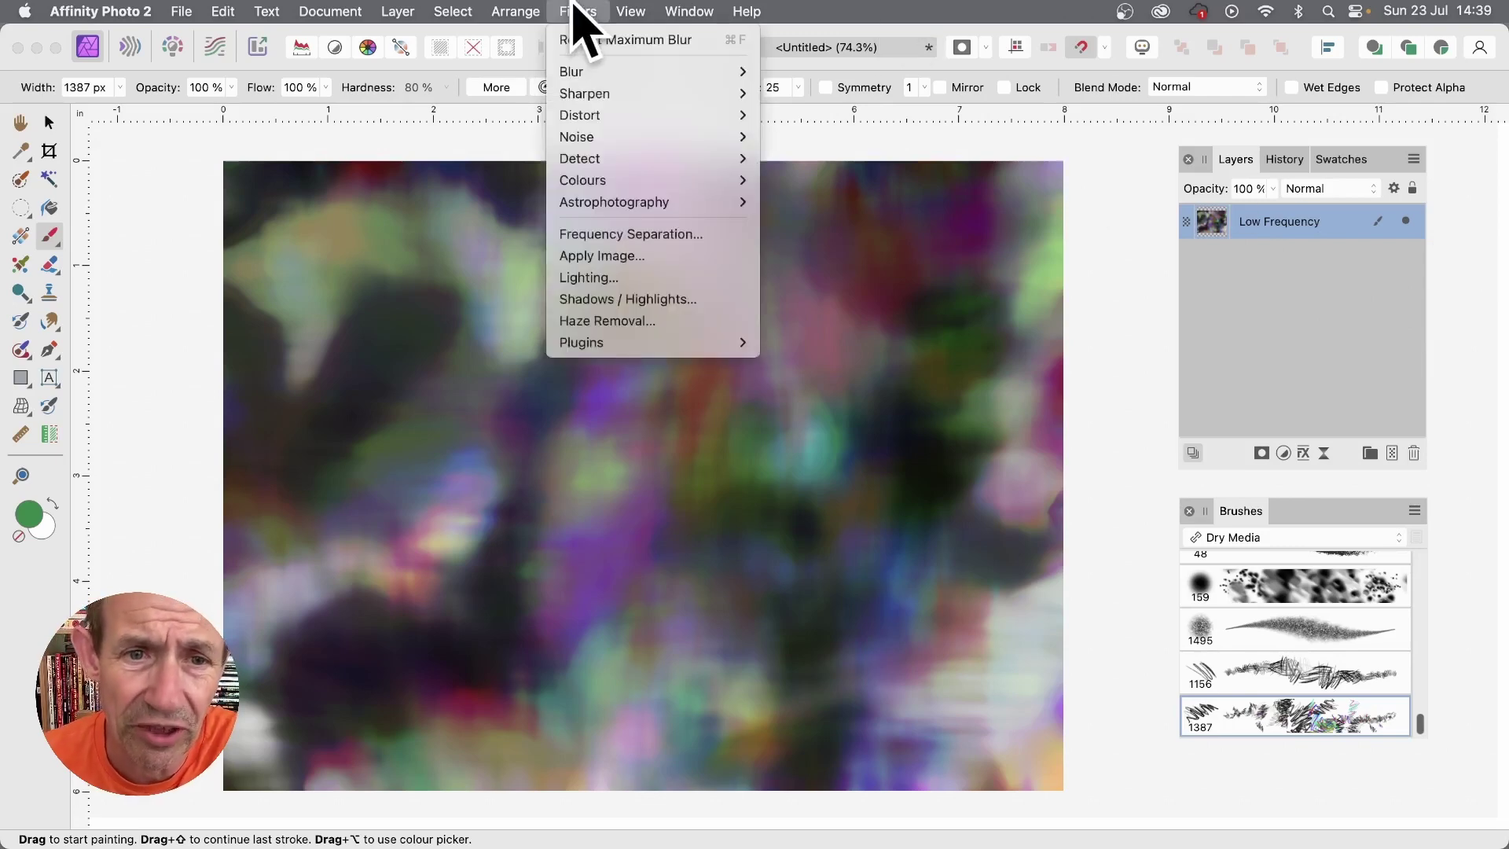
mouse_move(672, 181)
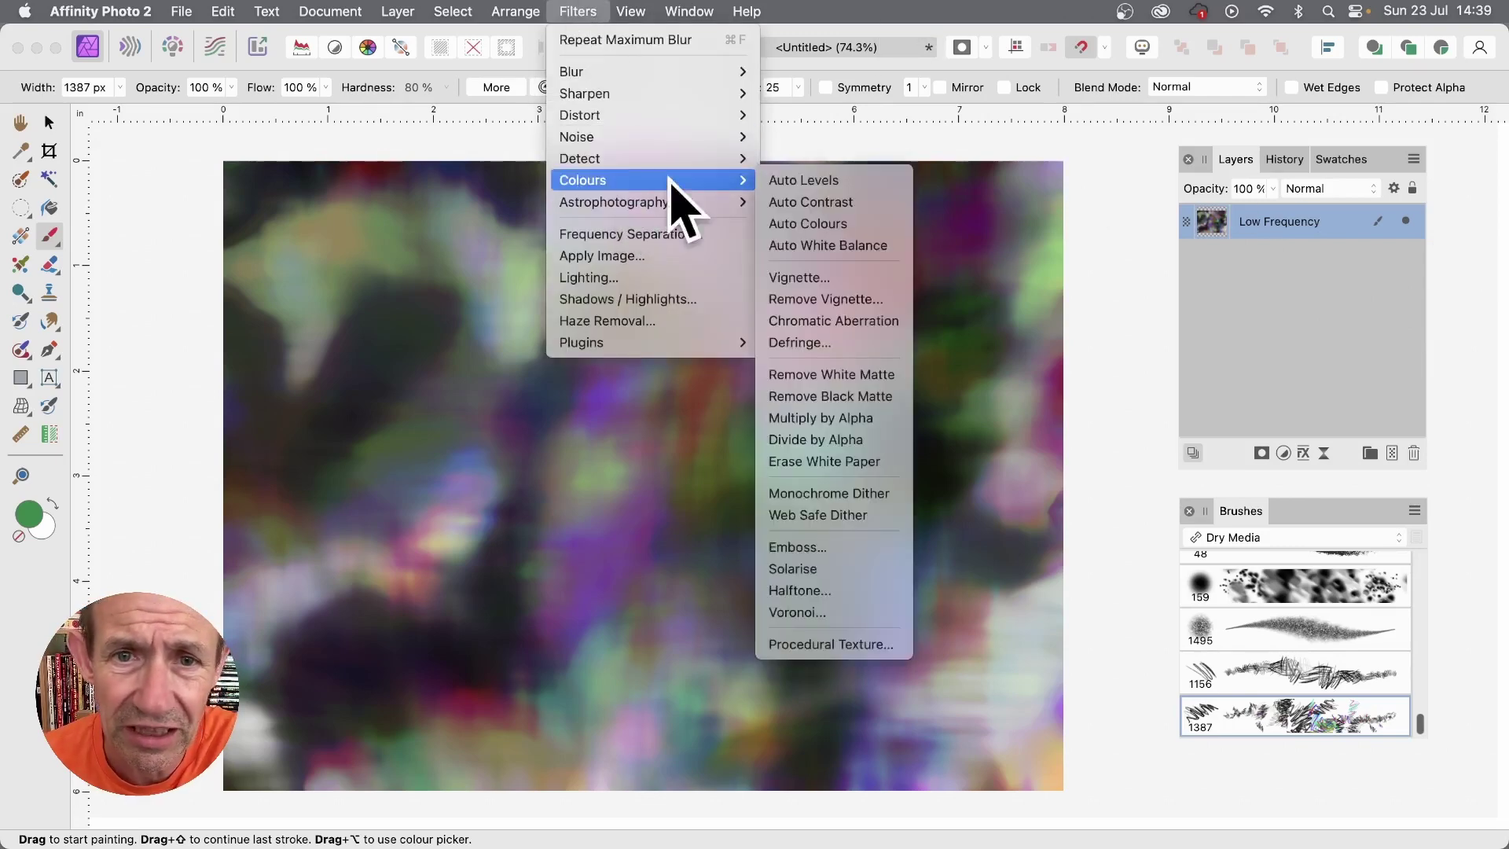
click(805, 179)
drag(805, 180, 808, 202)
key(super+z)
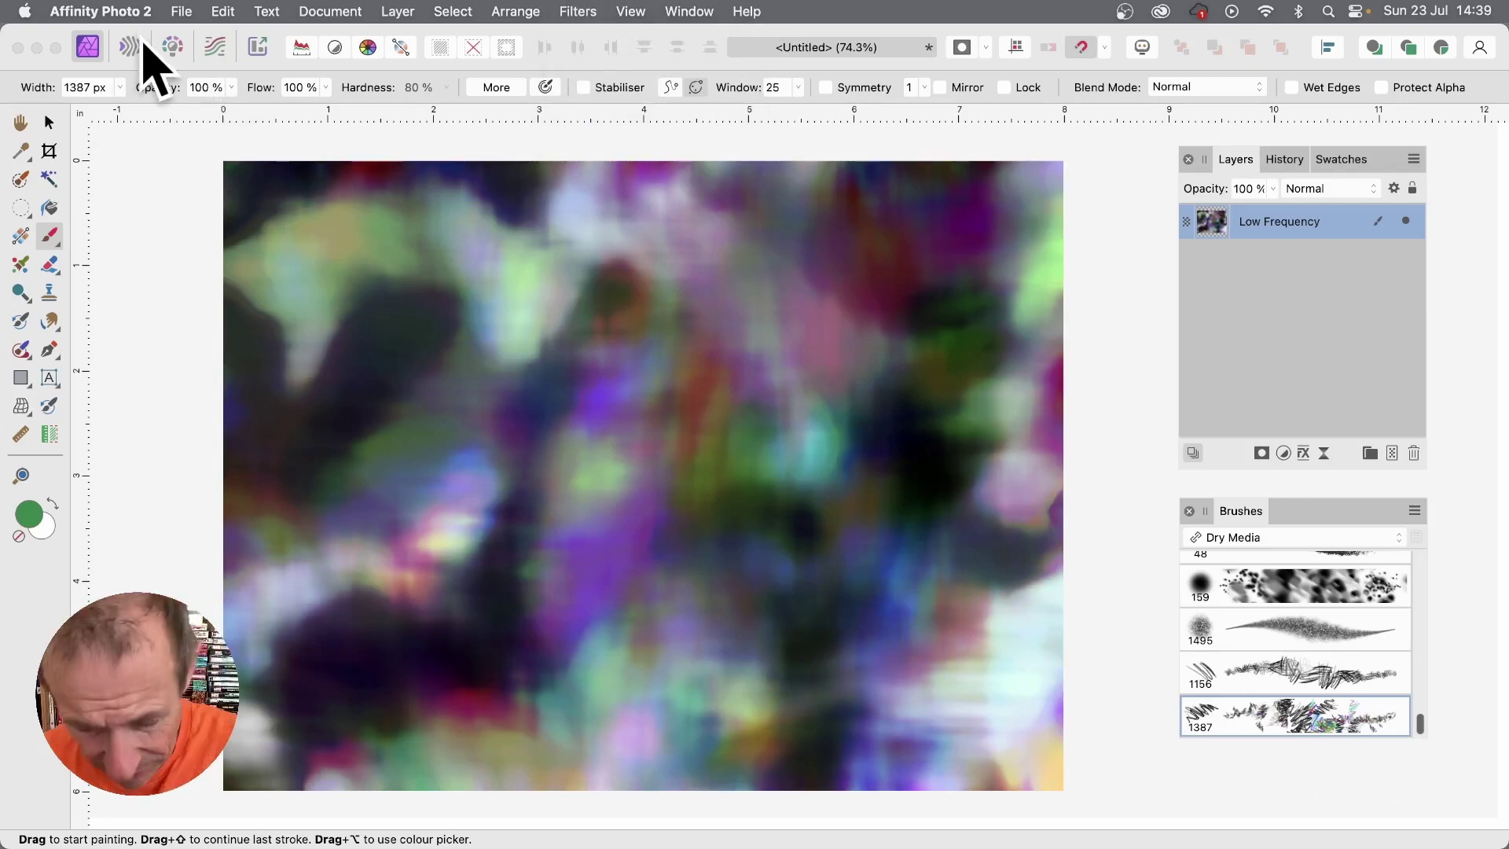
key(super+z)
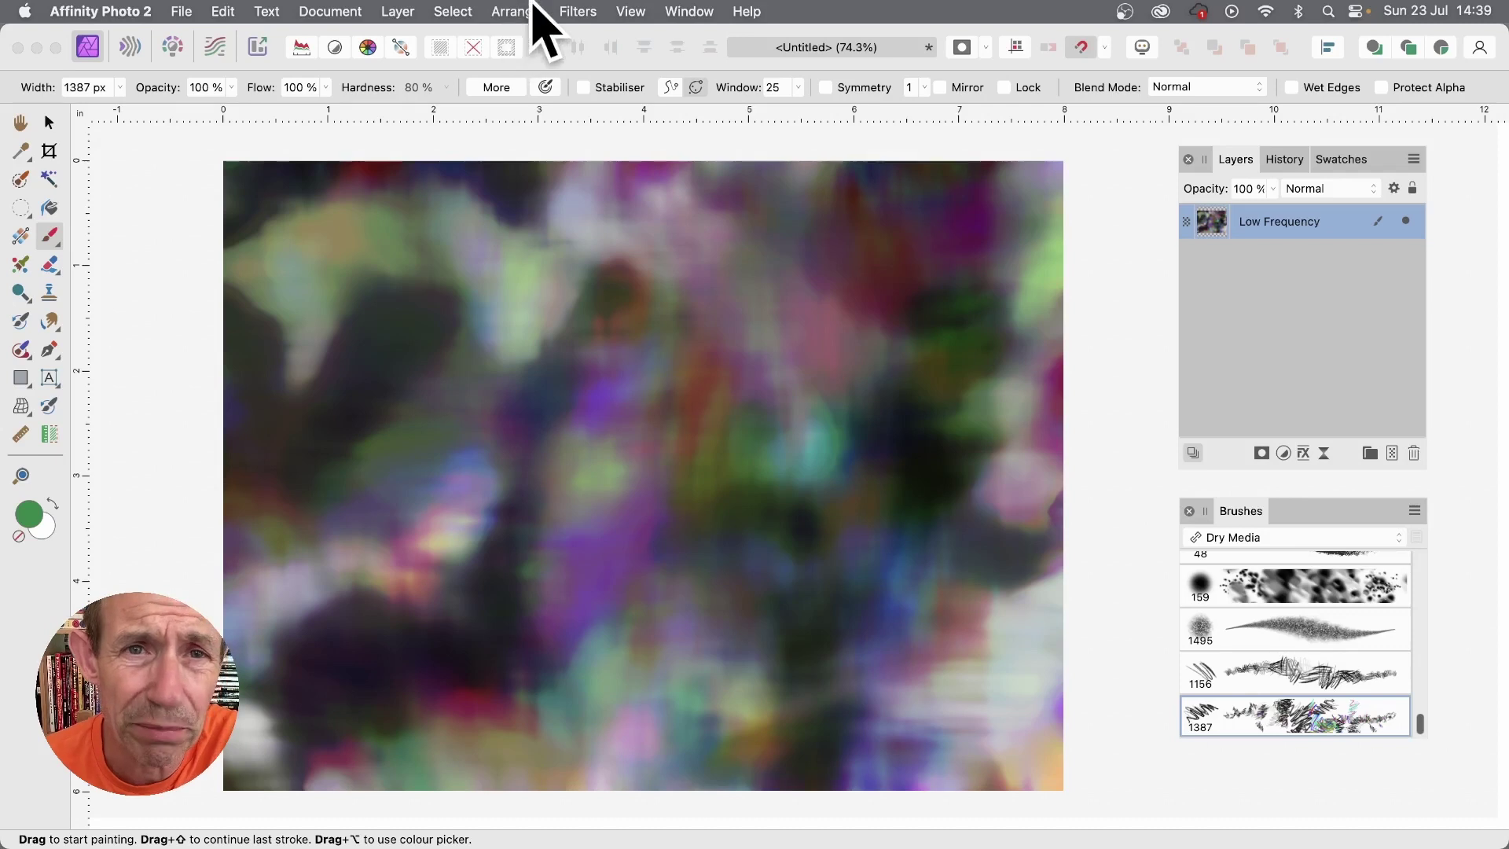
Step: Apply a 90 px circular Maximum Blur to the Low Frequency layer
click(582, 11)
mouse_move(593, 79)
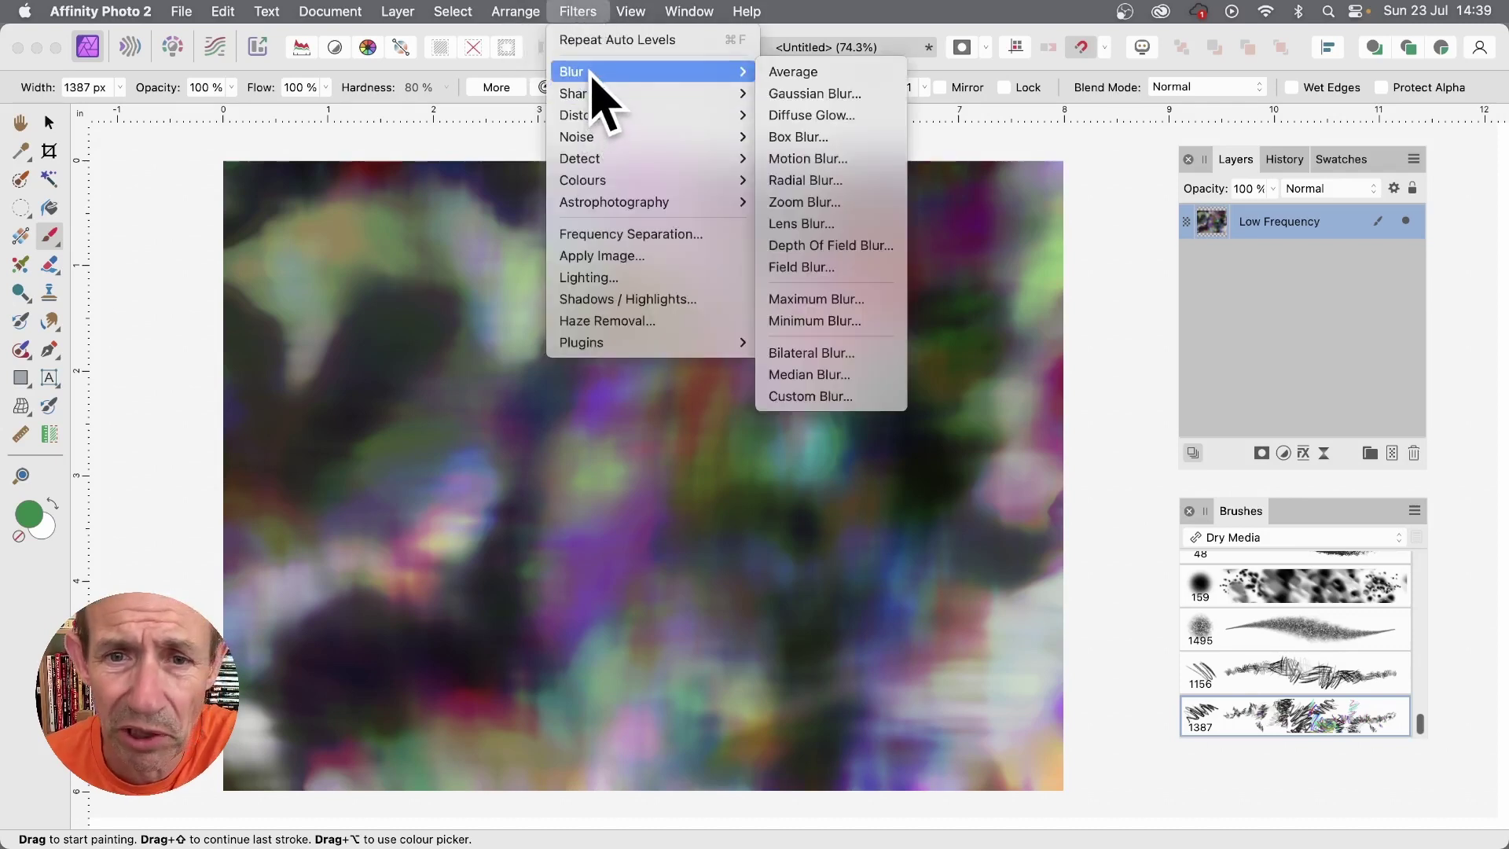
click(859, 302)
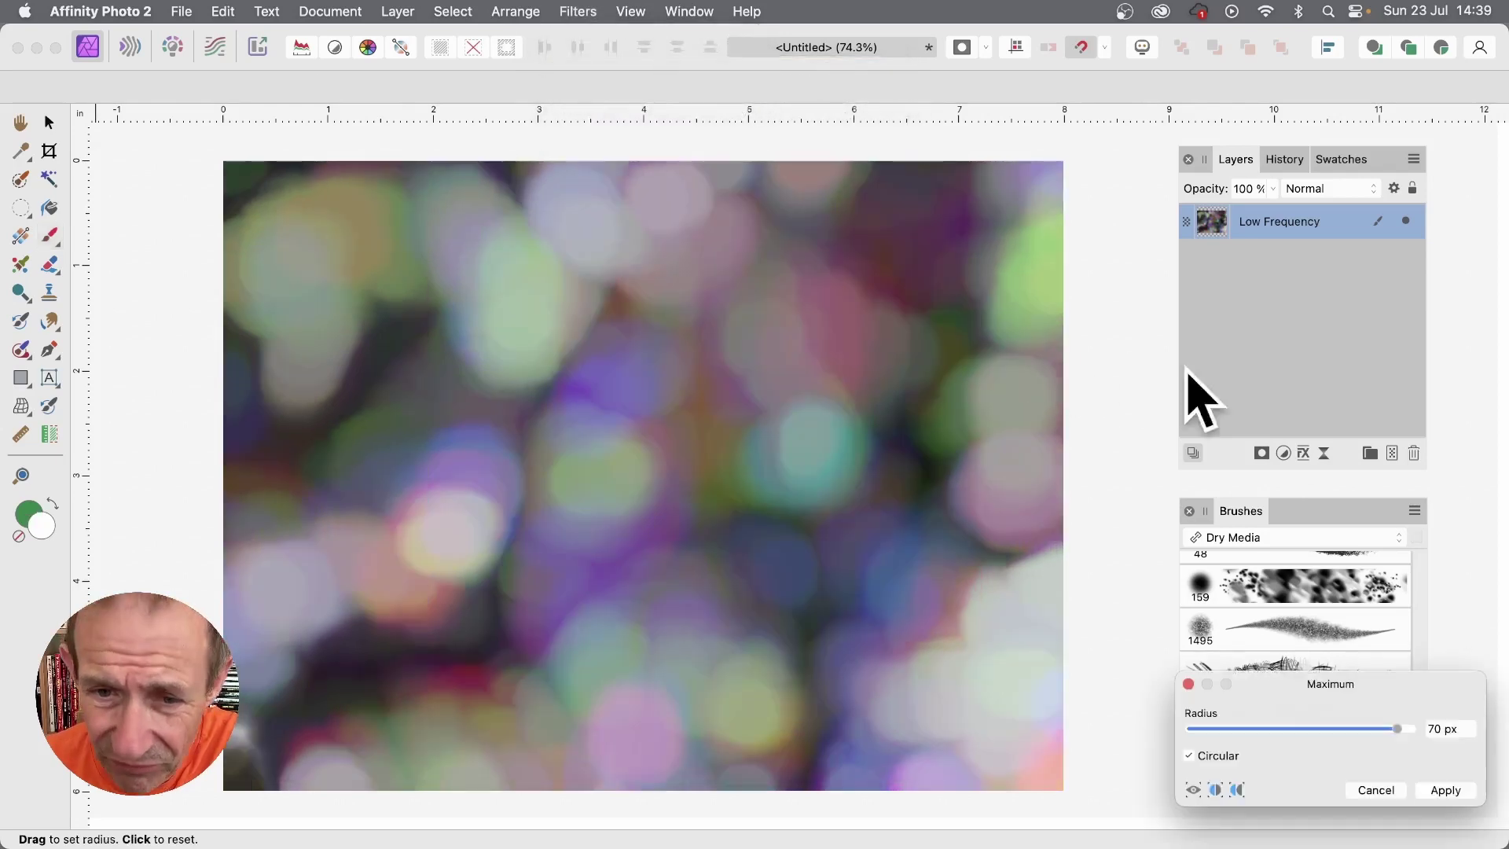
drag(1348, 707, 971, 340)
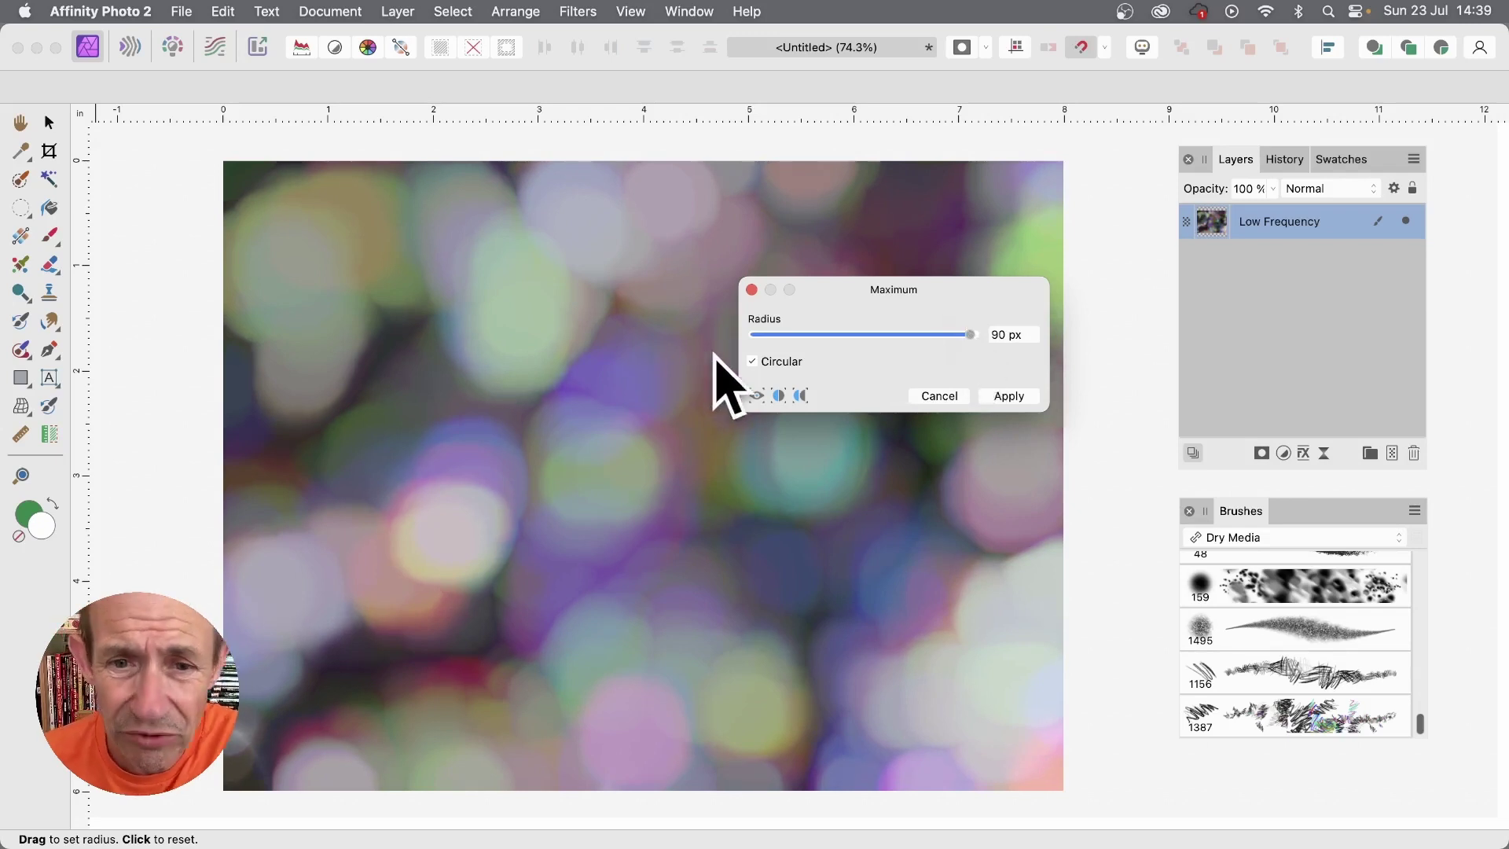
click(753, 362)
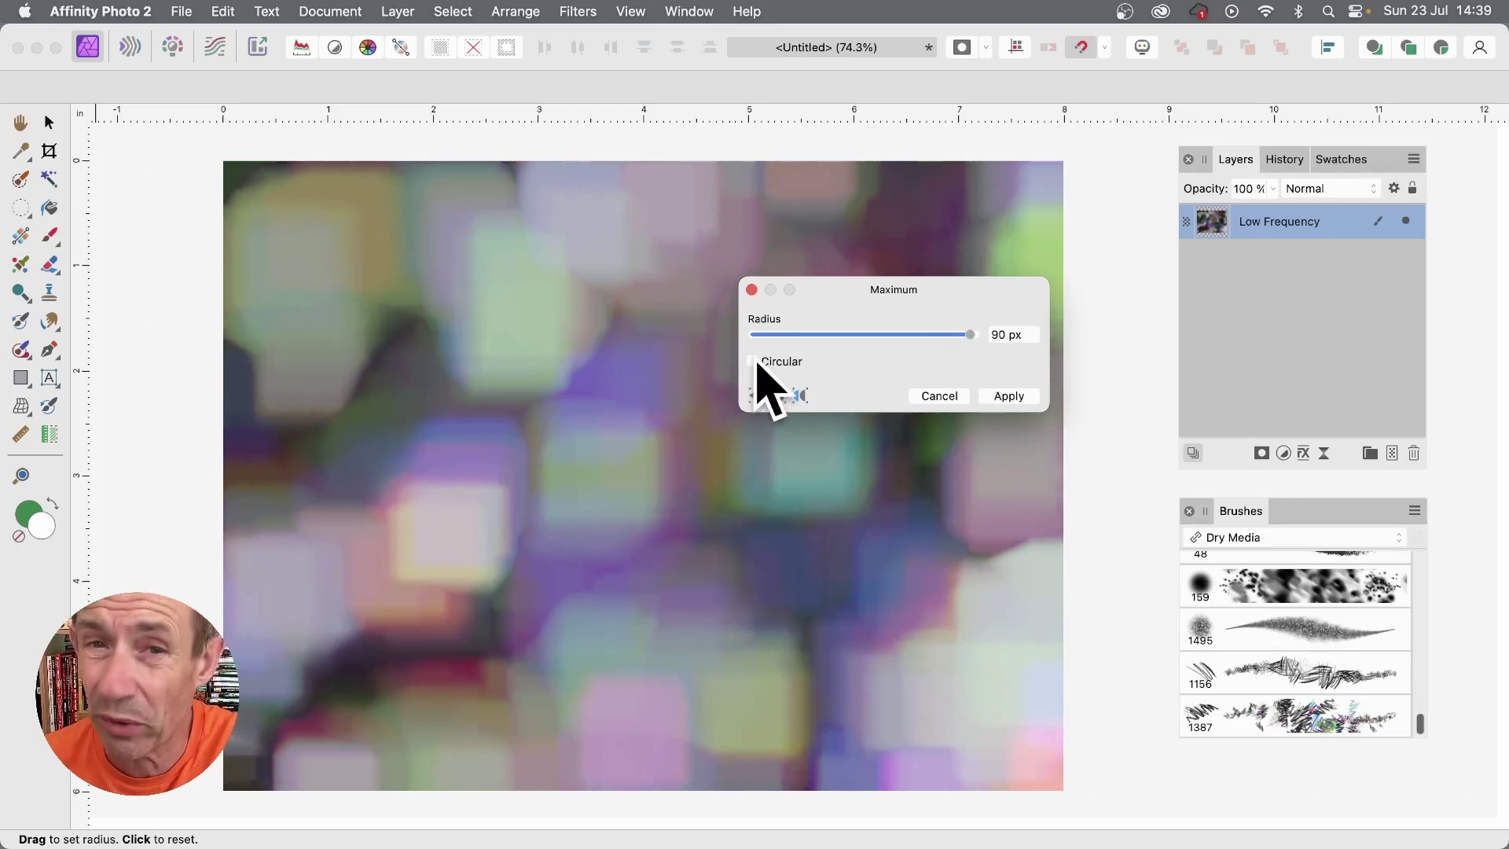
click(755, 363)
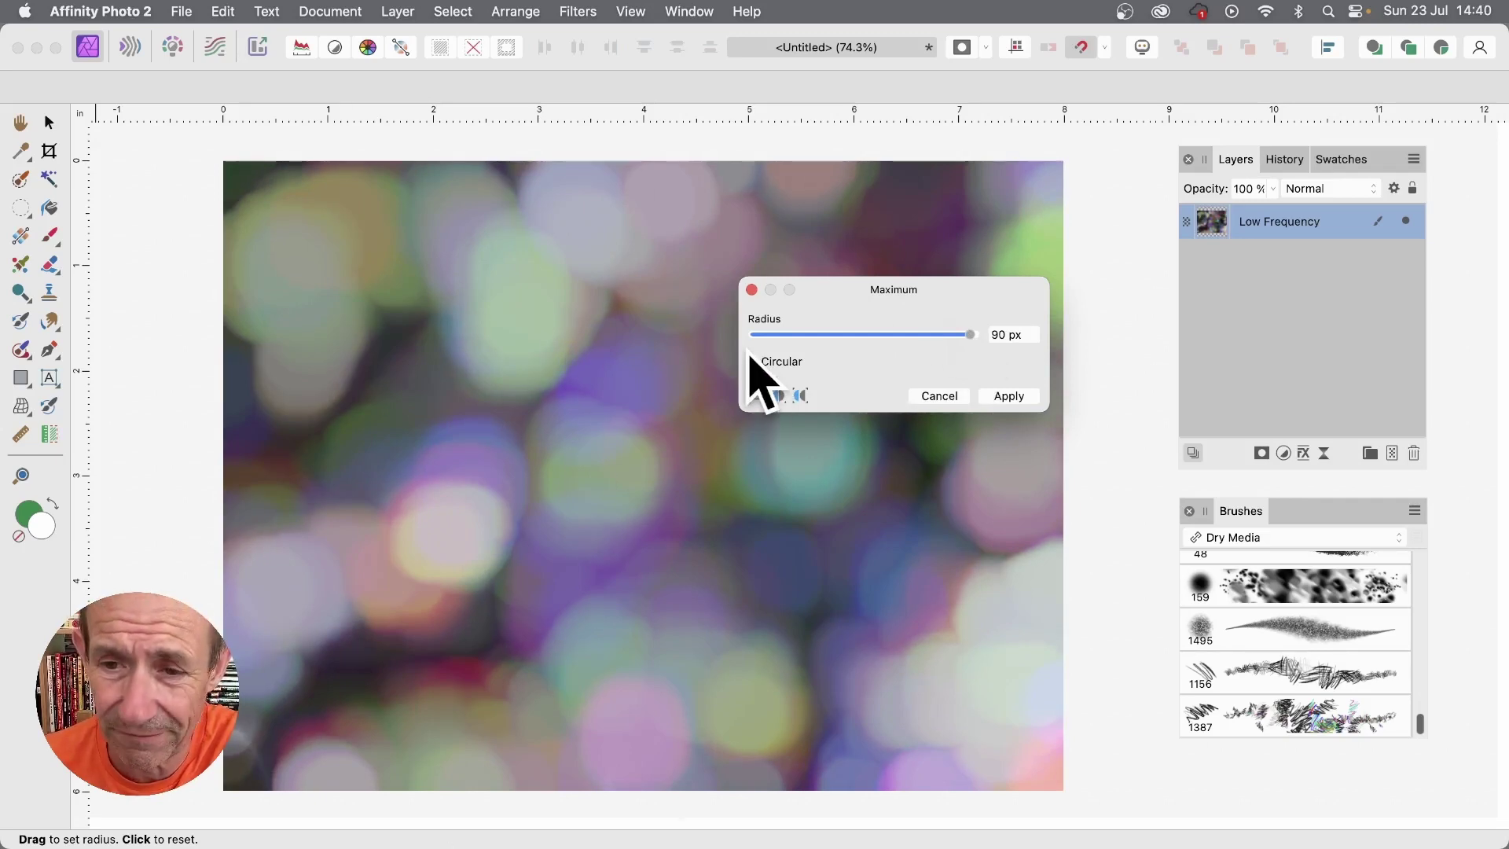
click(1014, 396)
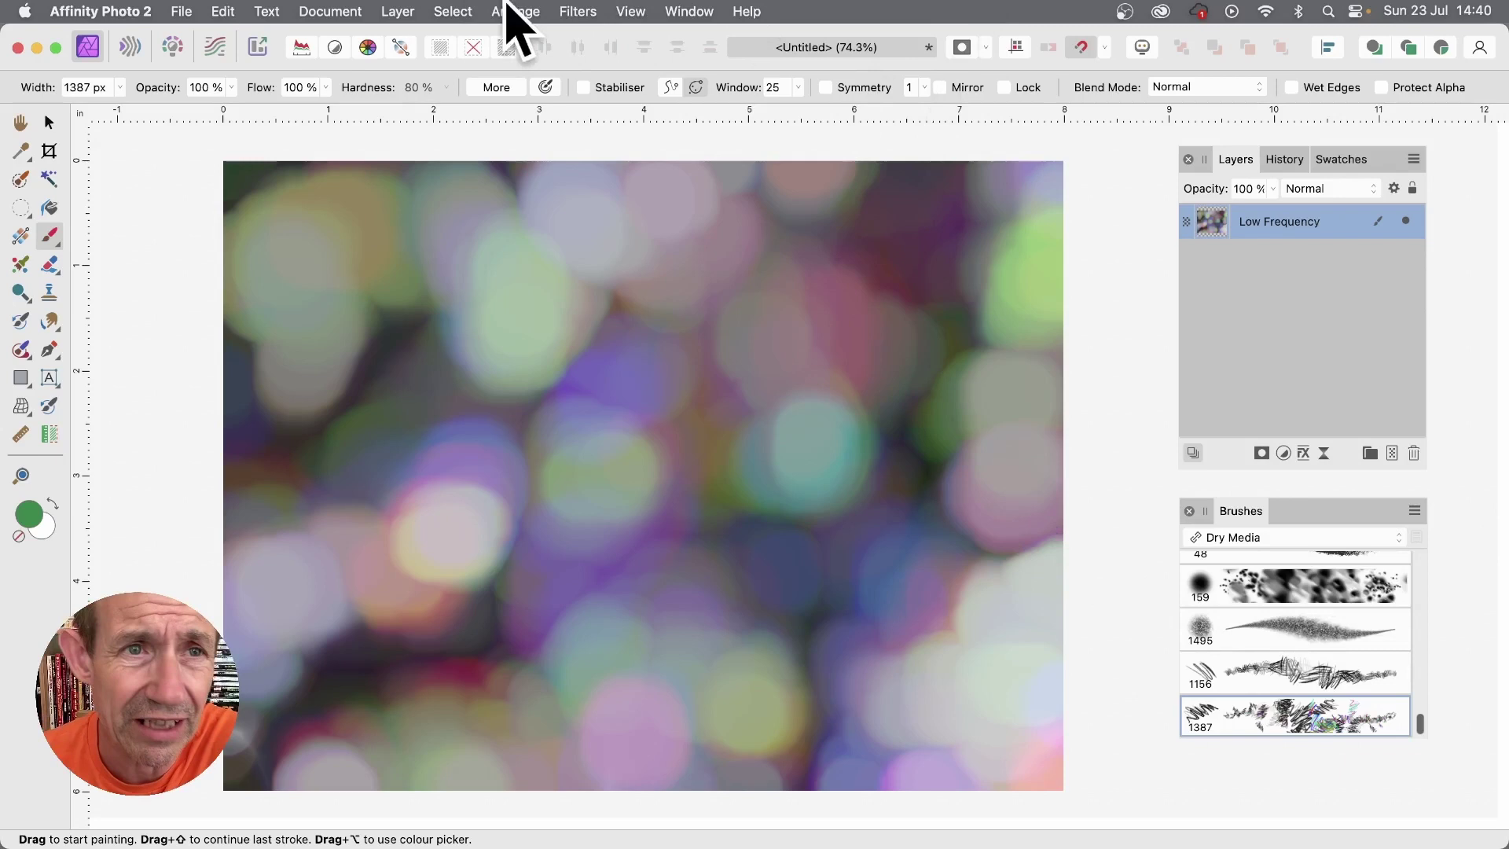
click(398, 11)
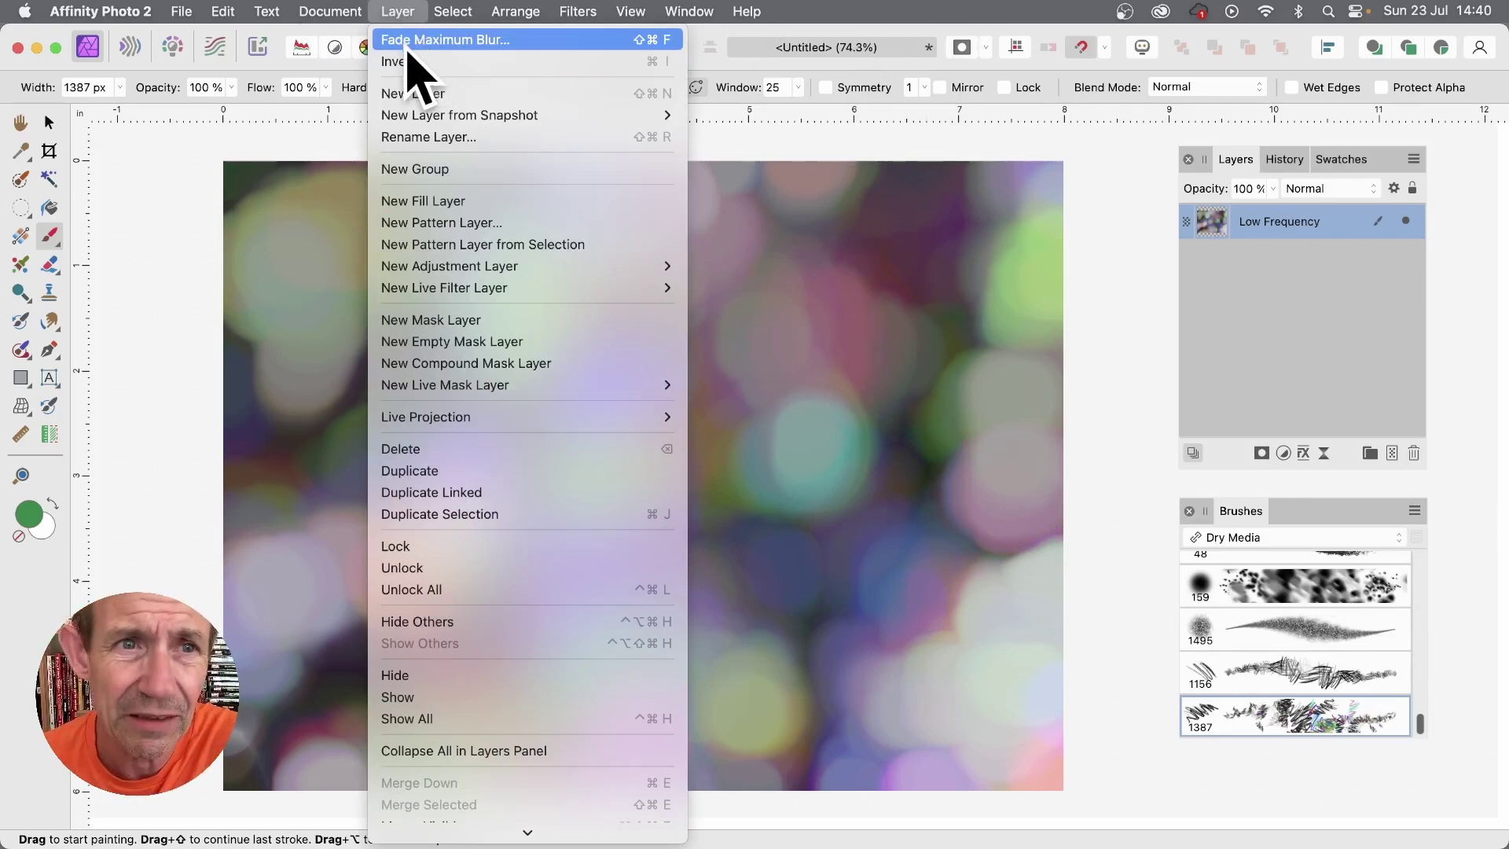
Step: Fade the Maximum Blur to 0% with Negation blend mode, undoing a stray brush stroke
click(421, 41)
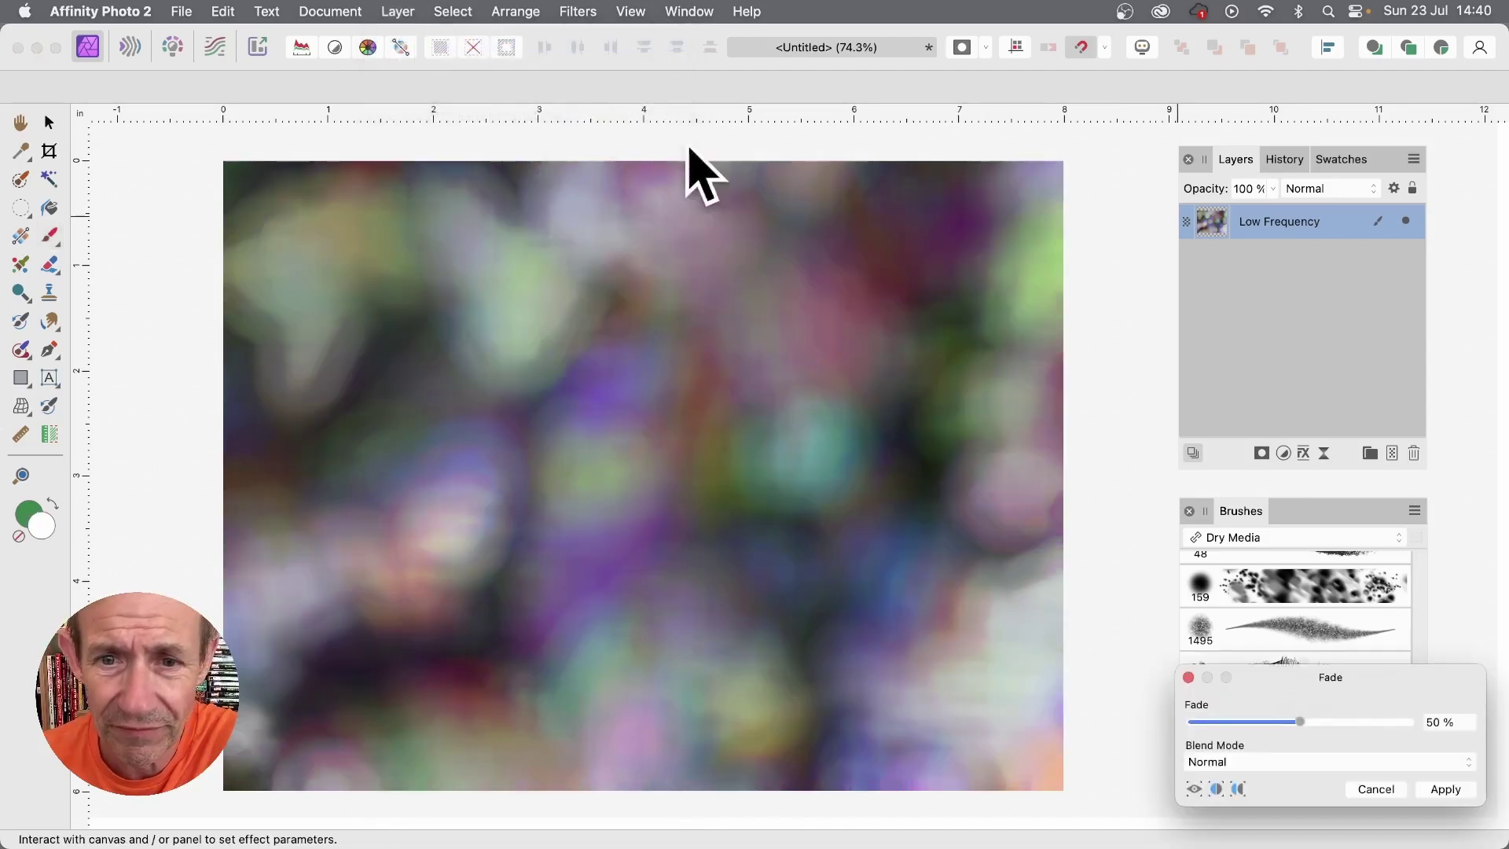
drag(1345, 683, 795, 228)
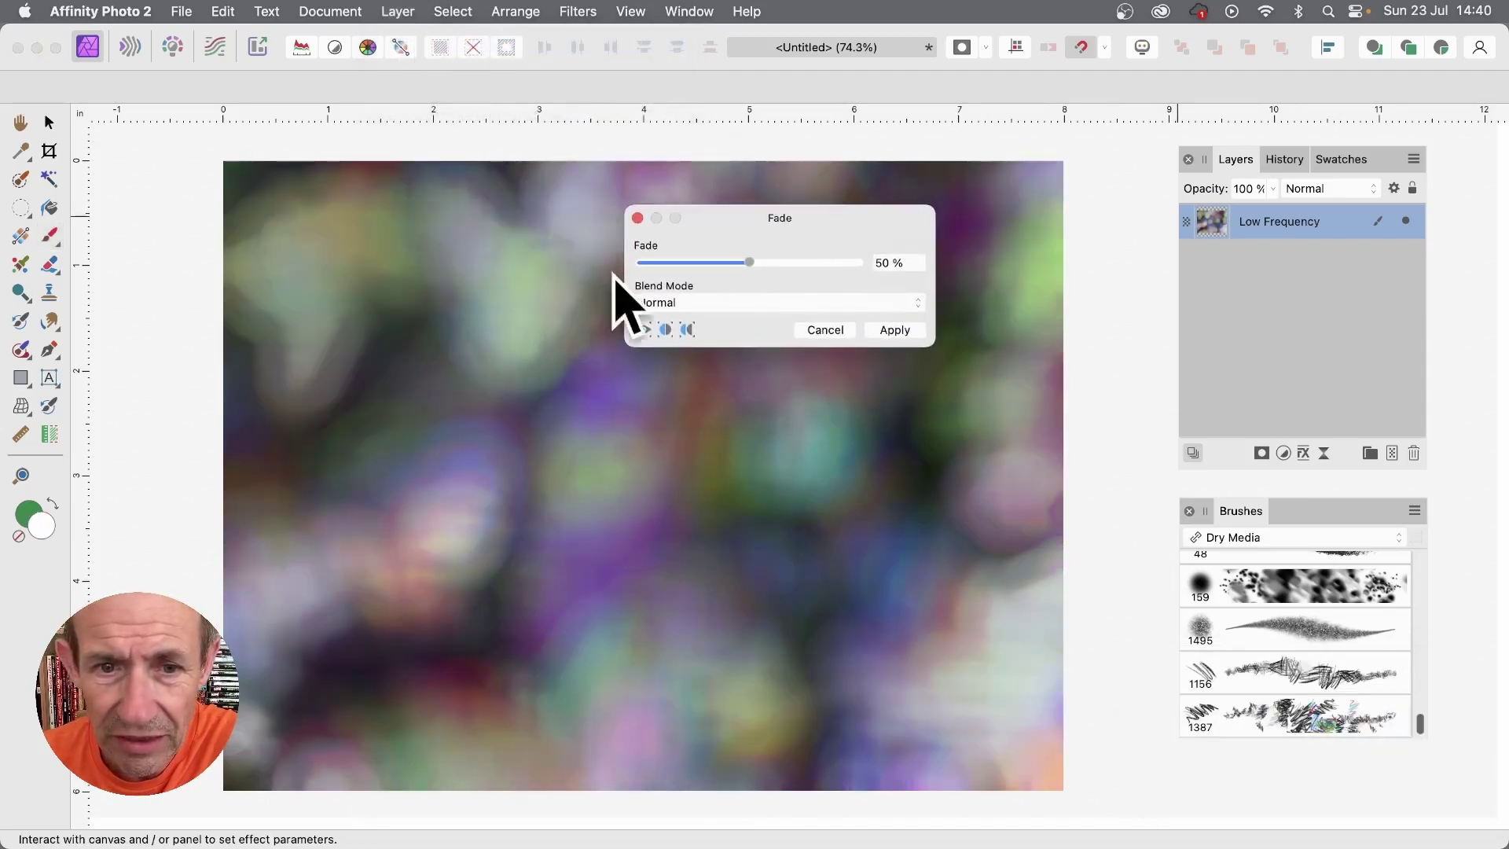
drag(723, 268, 639, 264)
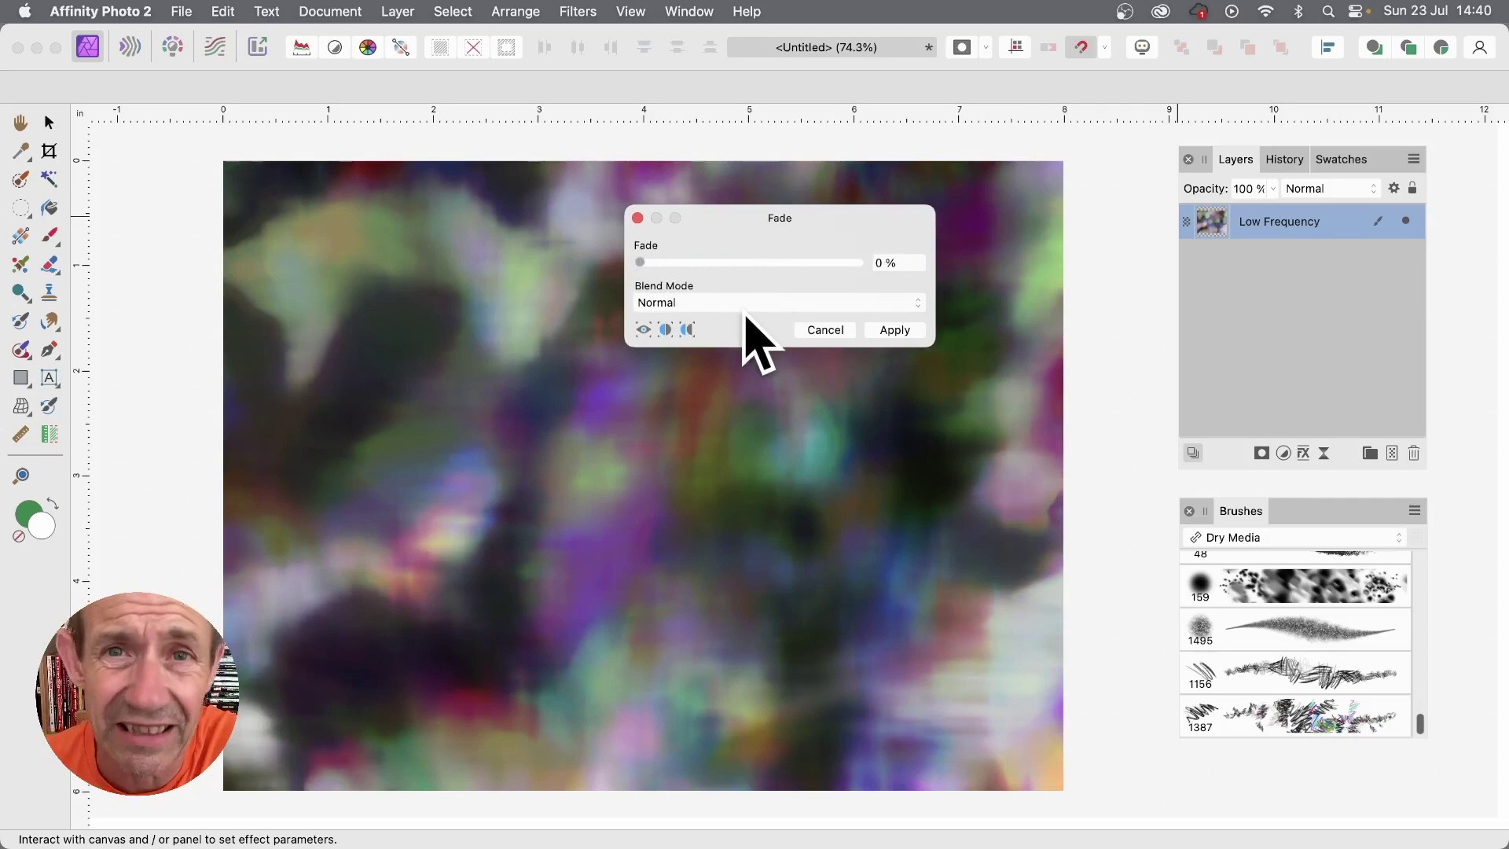
click(774, 303)
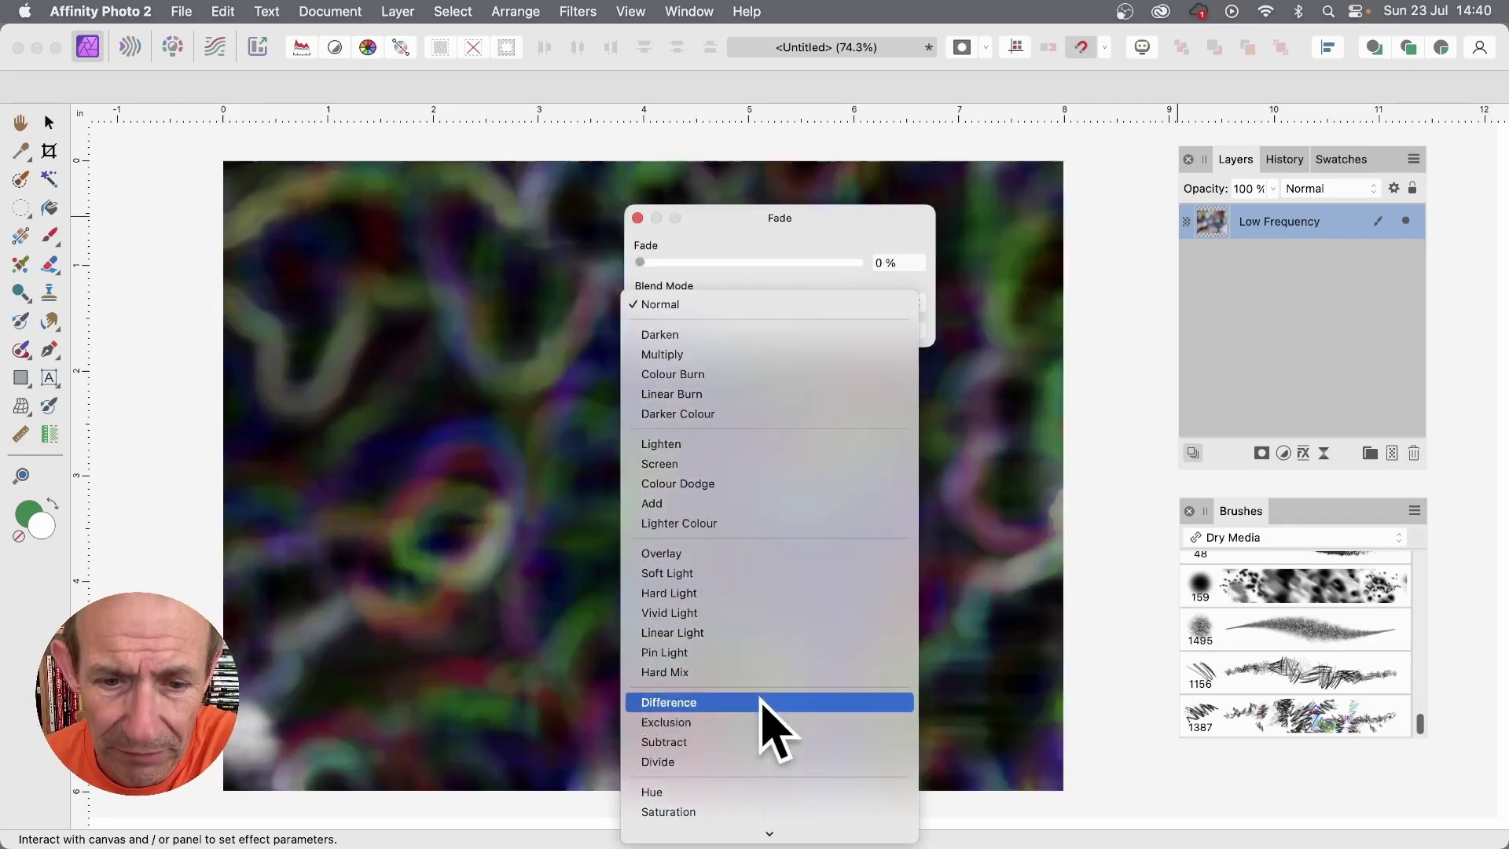
scroll(758, 660, down, 3)
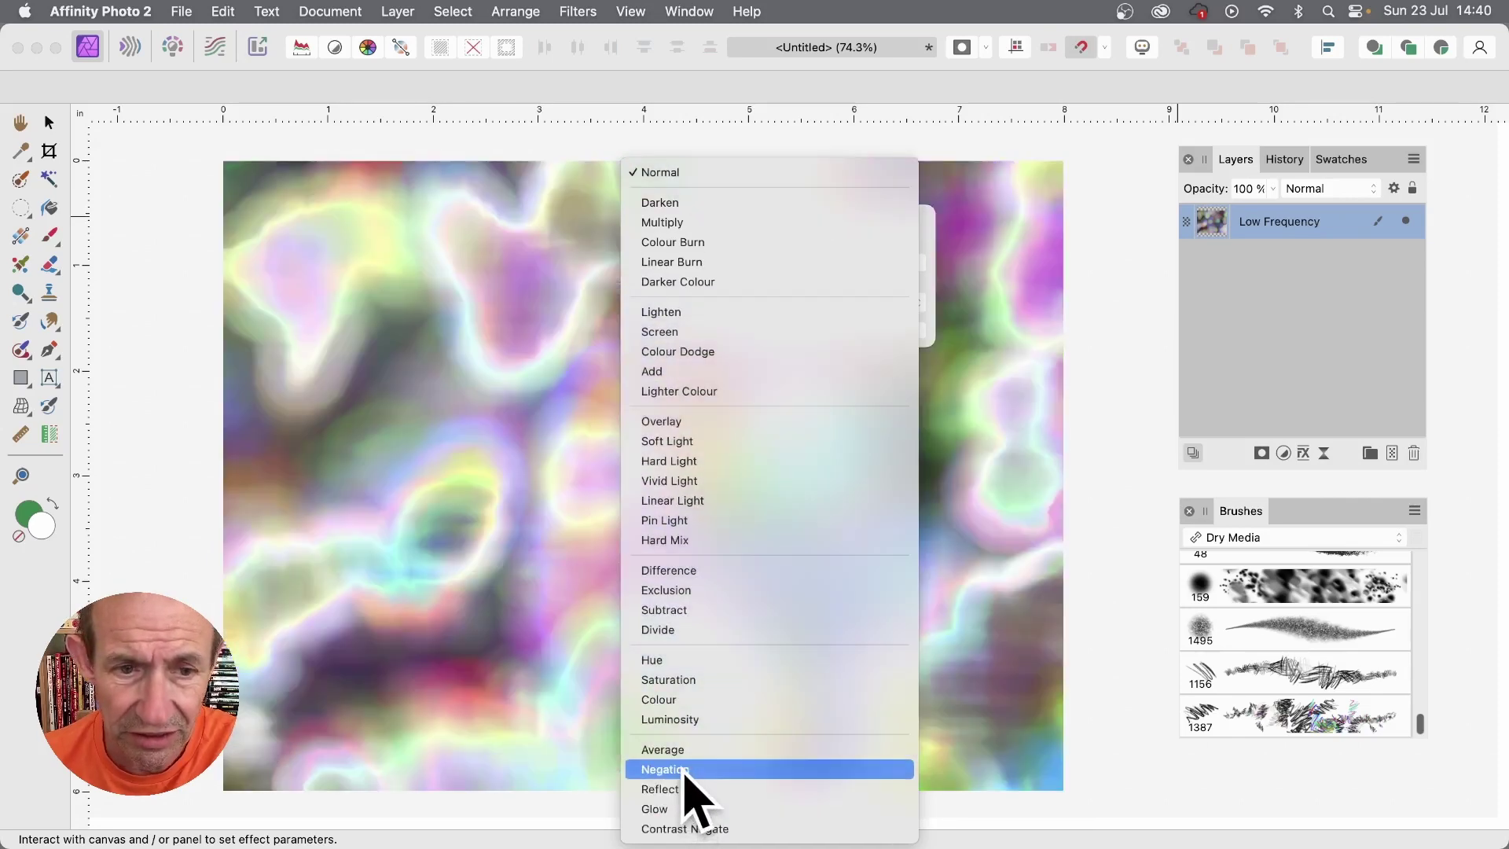
click(684, 771)
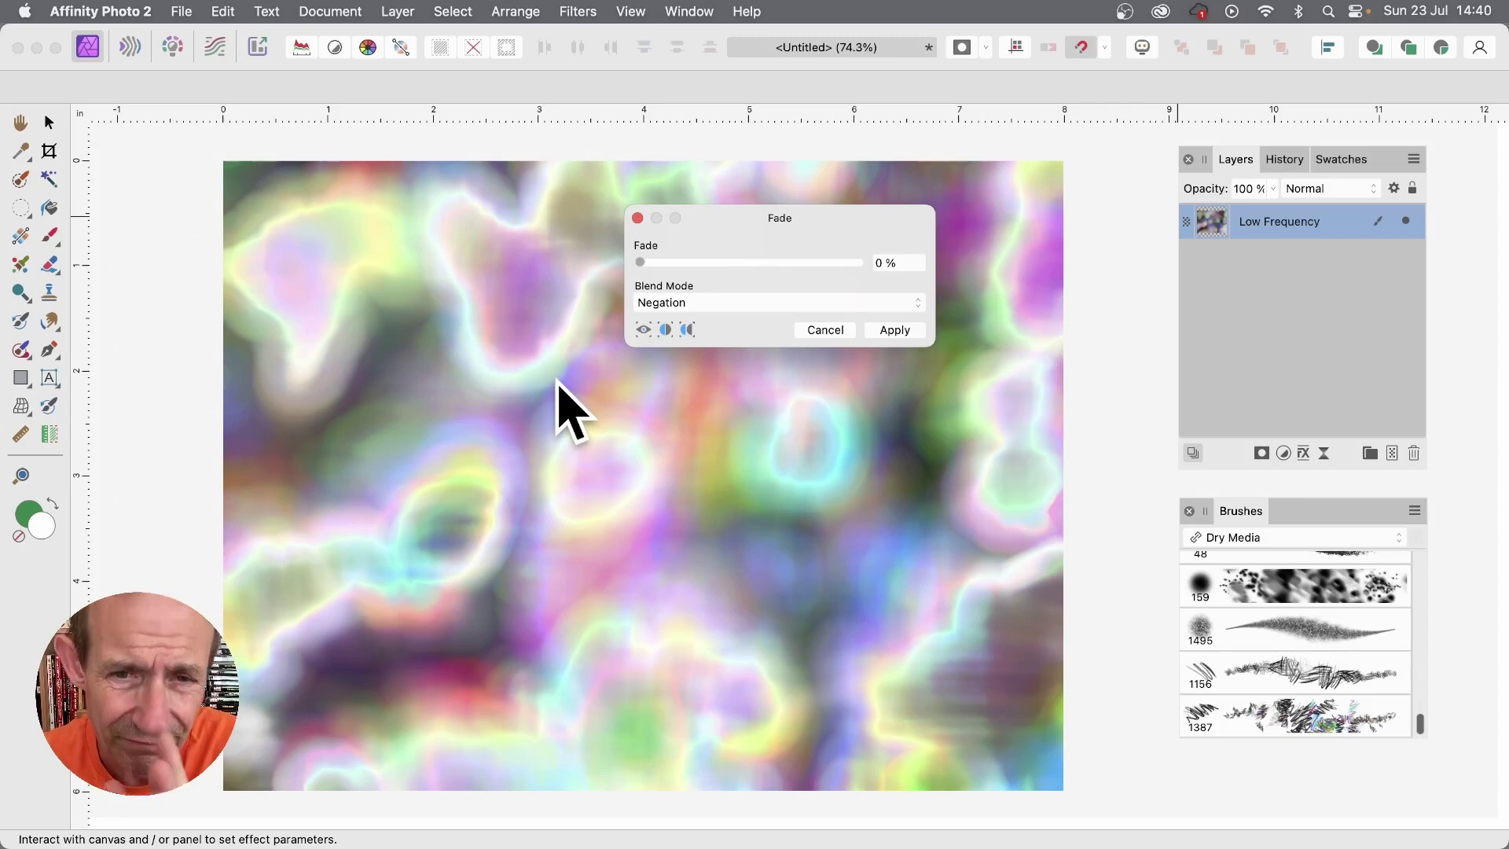
click(896, 330)
drag(606, 505, 977, 320)
key(super+z)
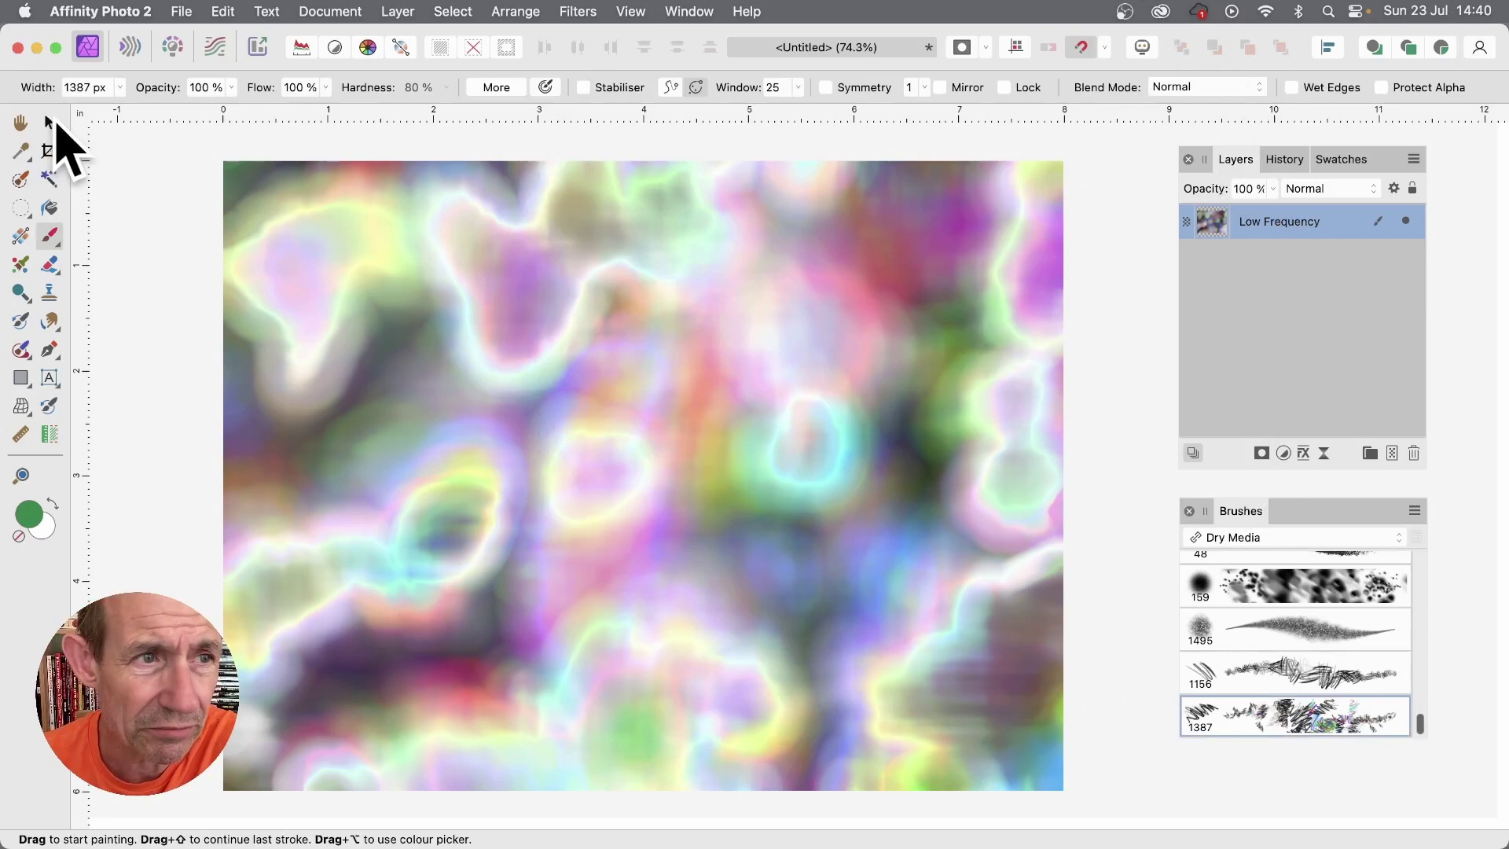
Step: With the Move tool active, repeat the Maximum Blur on the Low Frequency layer
click(50, 124)
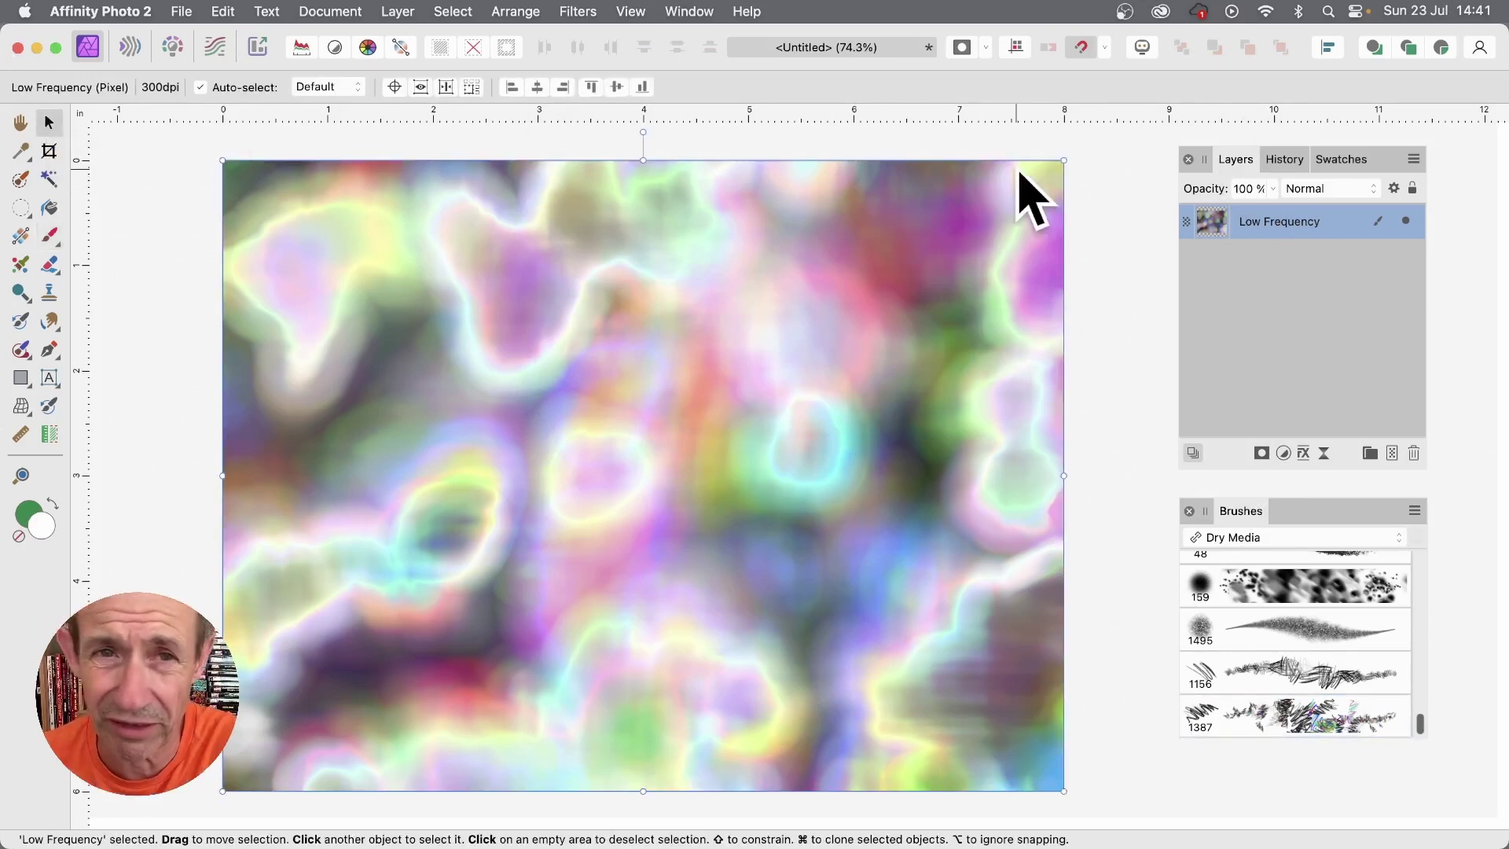
click(579, 12)
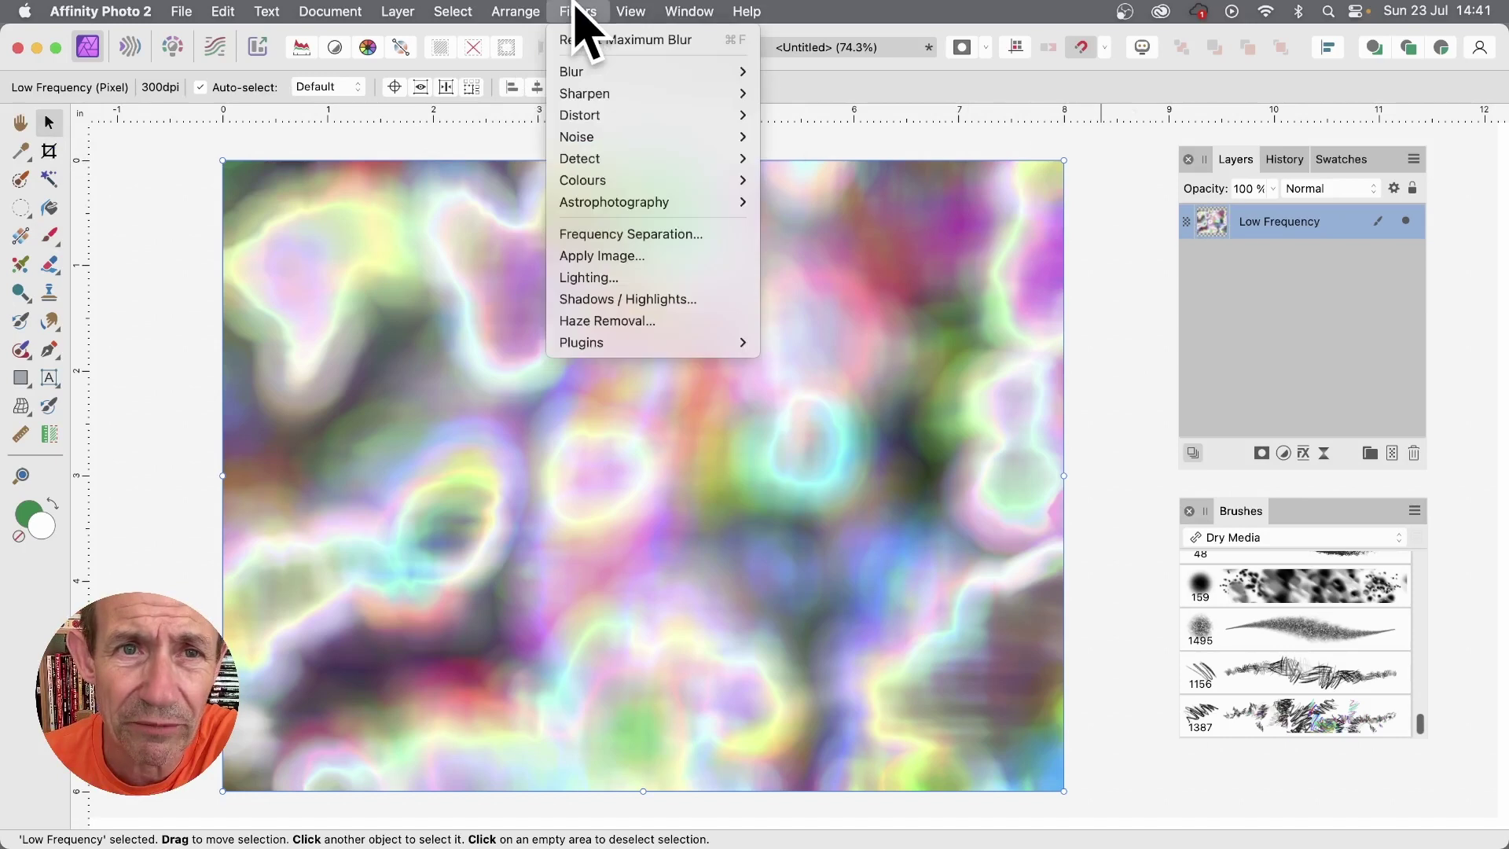
click(598, 40)
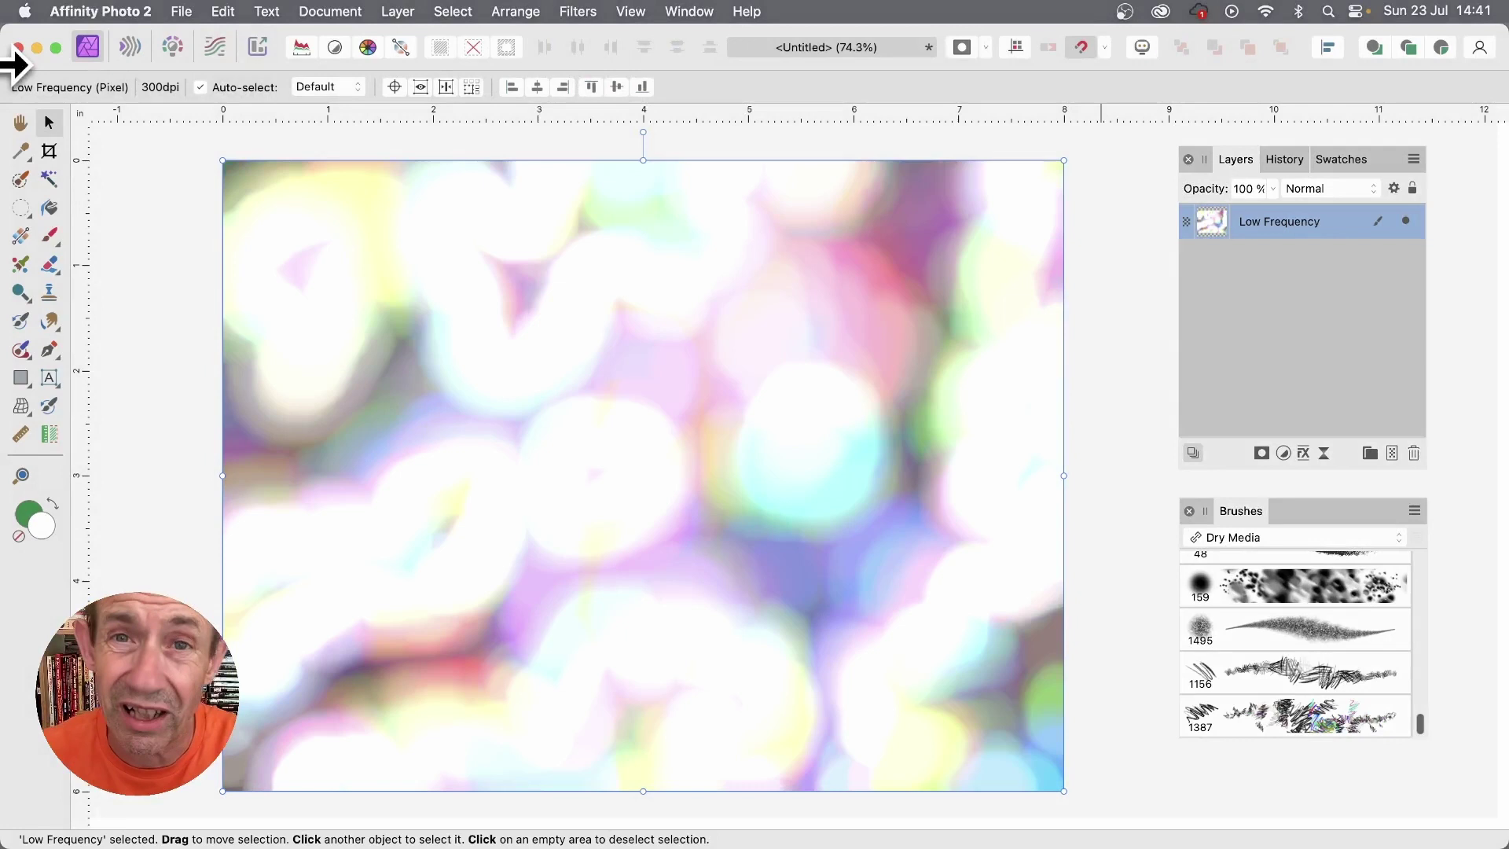
Step: Fade the repeated blur to 0% with Negation blend mode and apply it
click(407, 10)
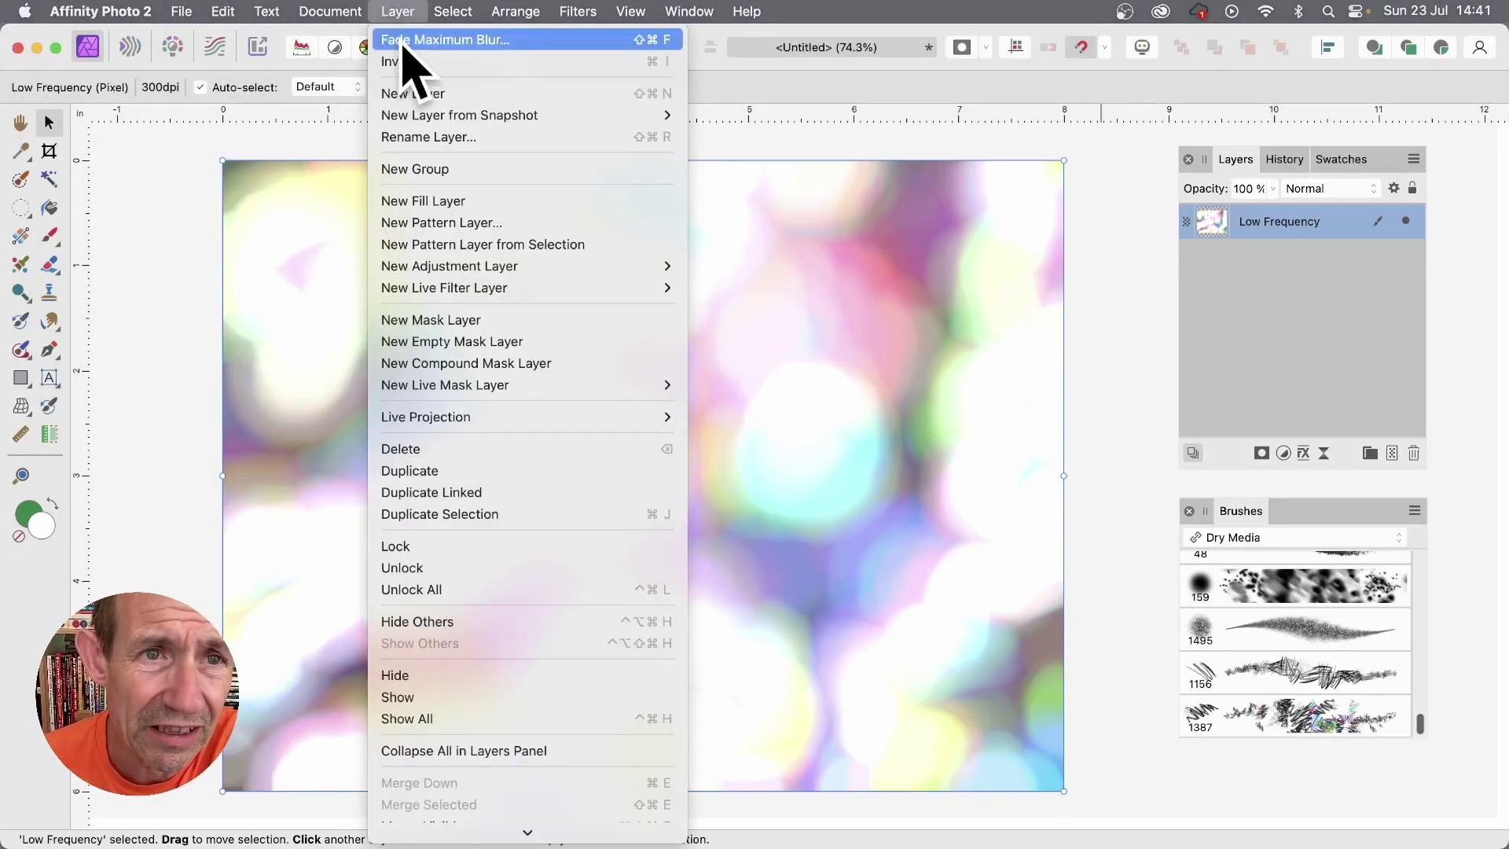
click(431, 40)
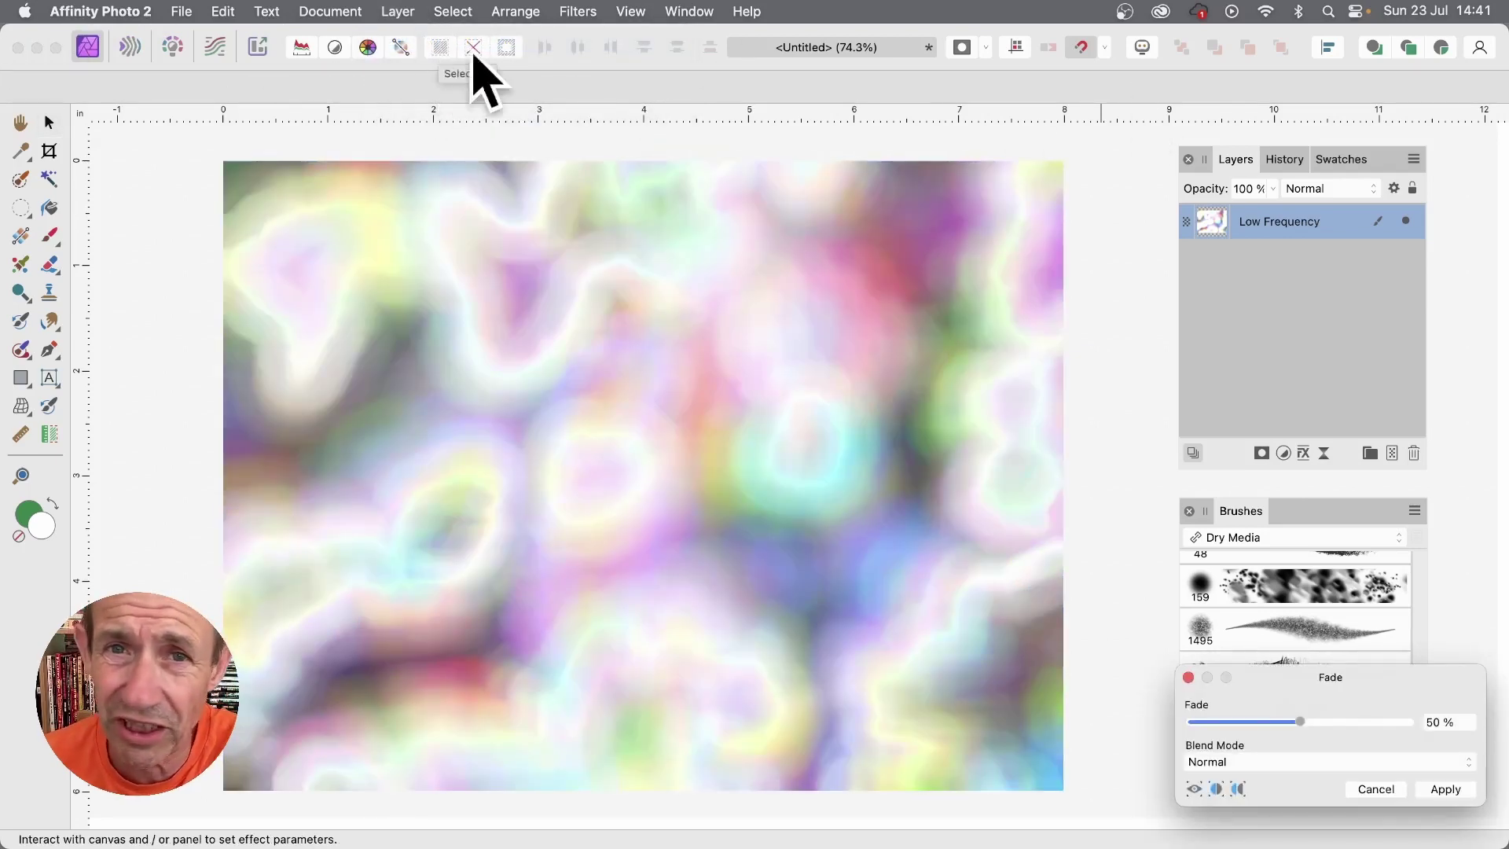
drag(1403, 719, 1023, 321)
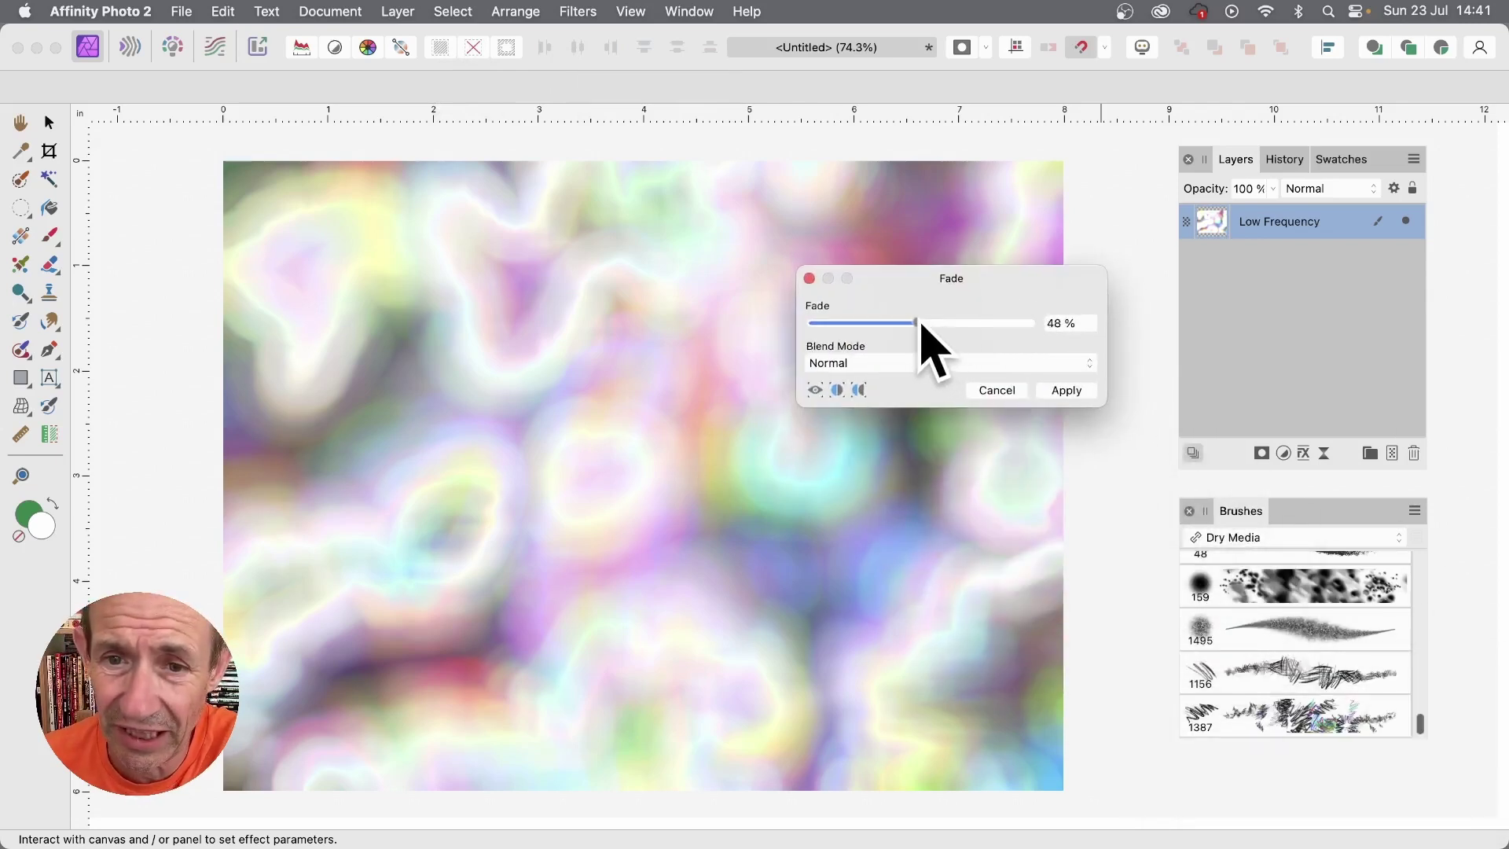
drag(922, 325, 780, 323)
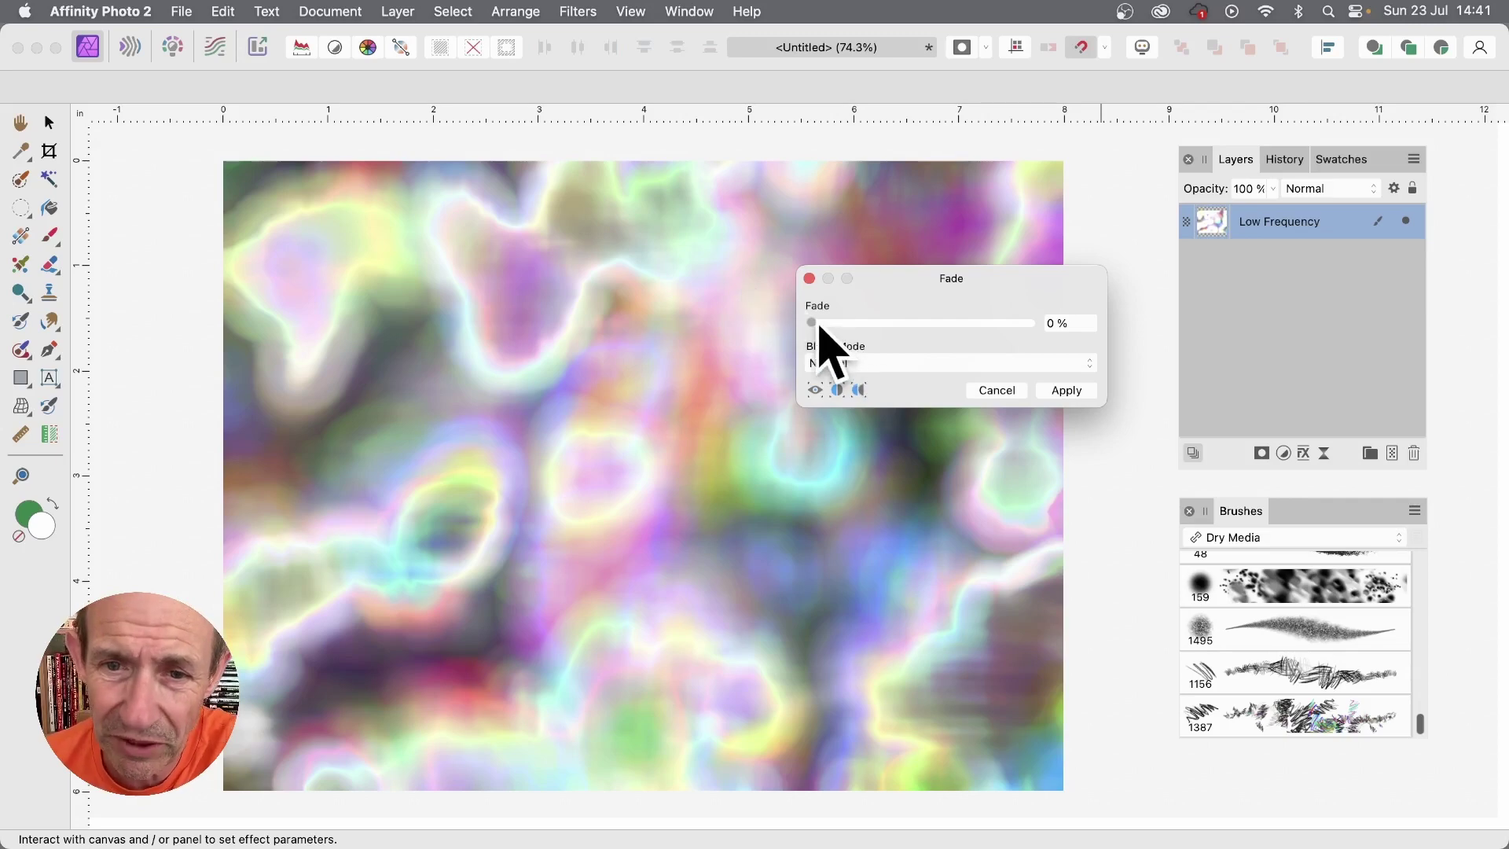
click(911, 363)
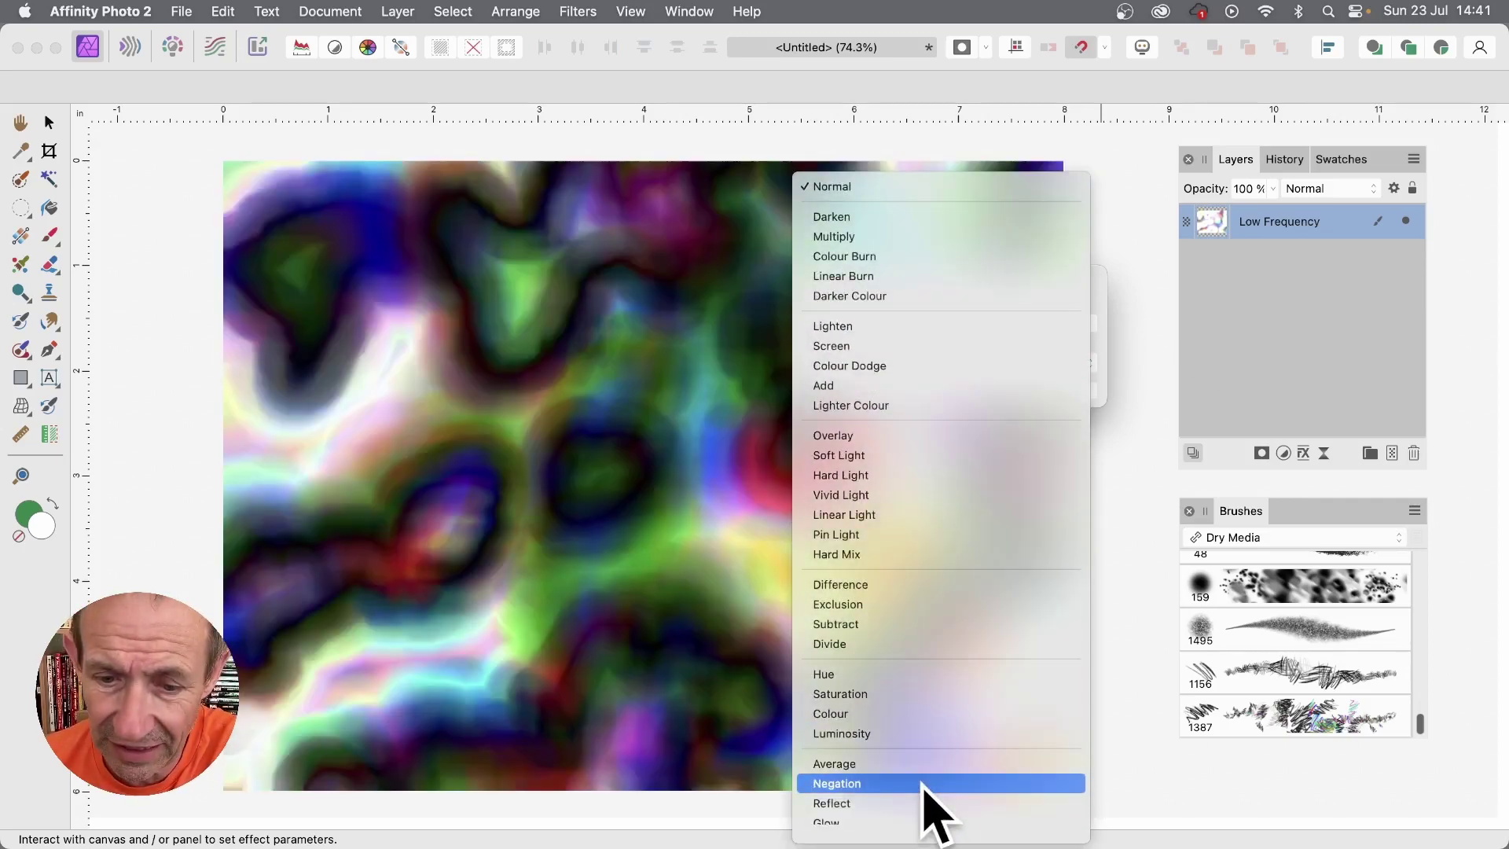
click(925, 785)
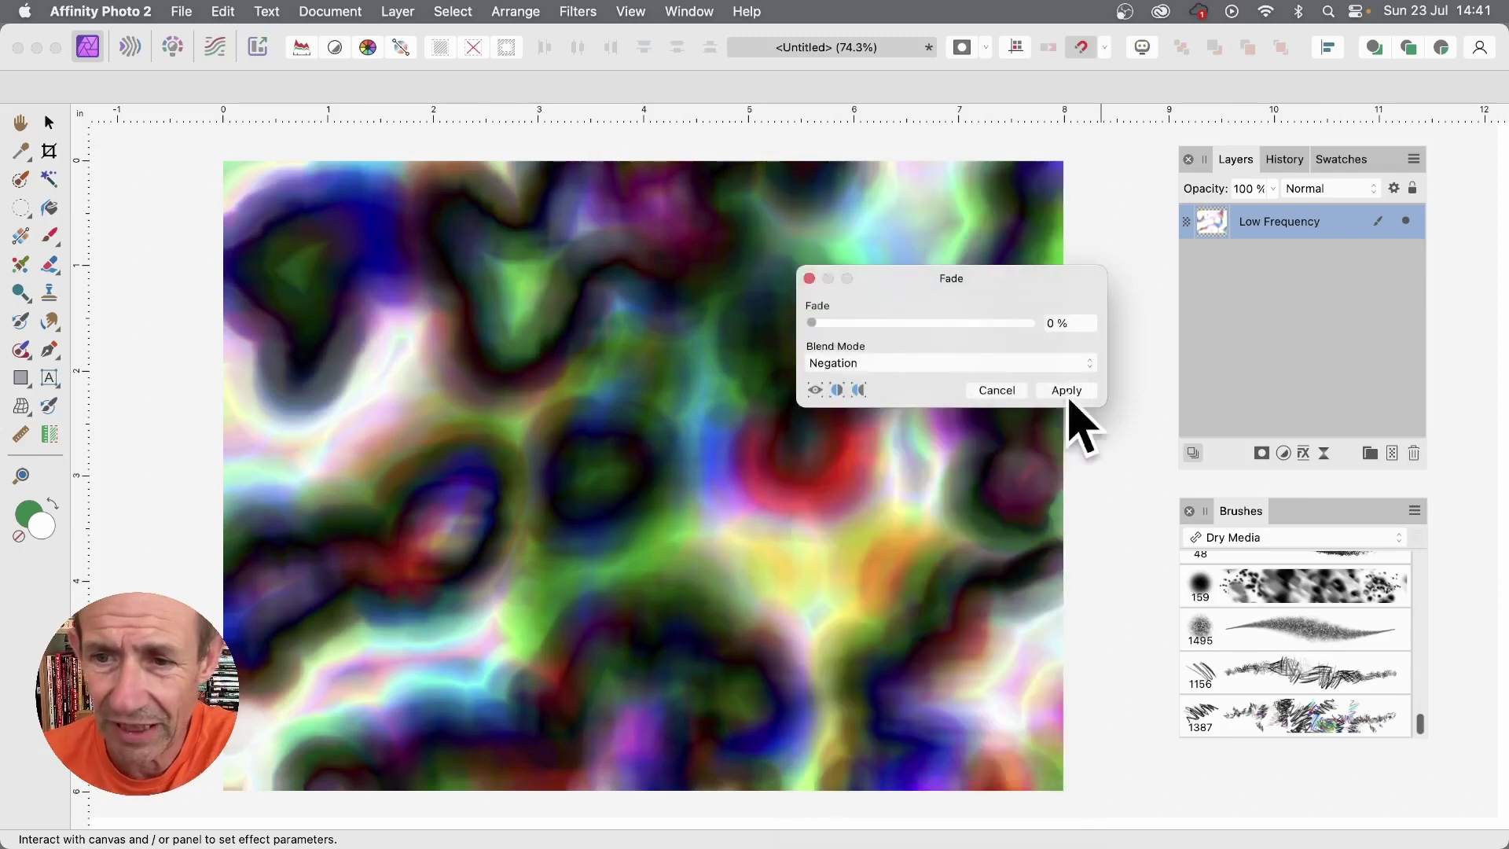
click(1091, 389)
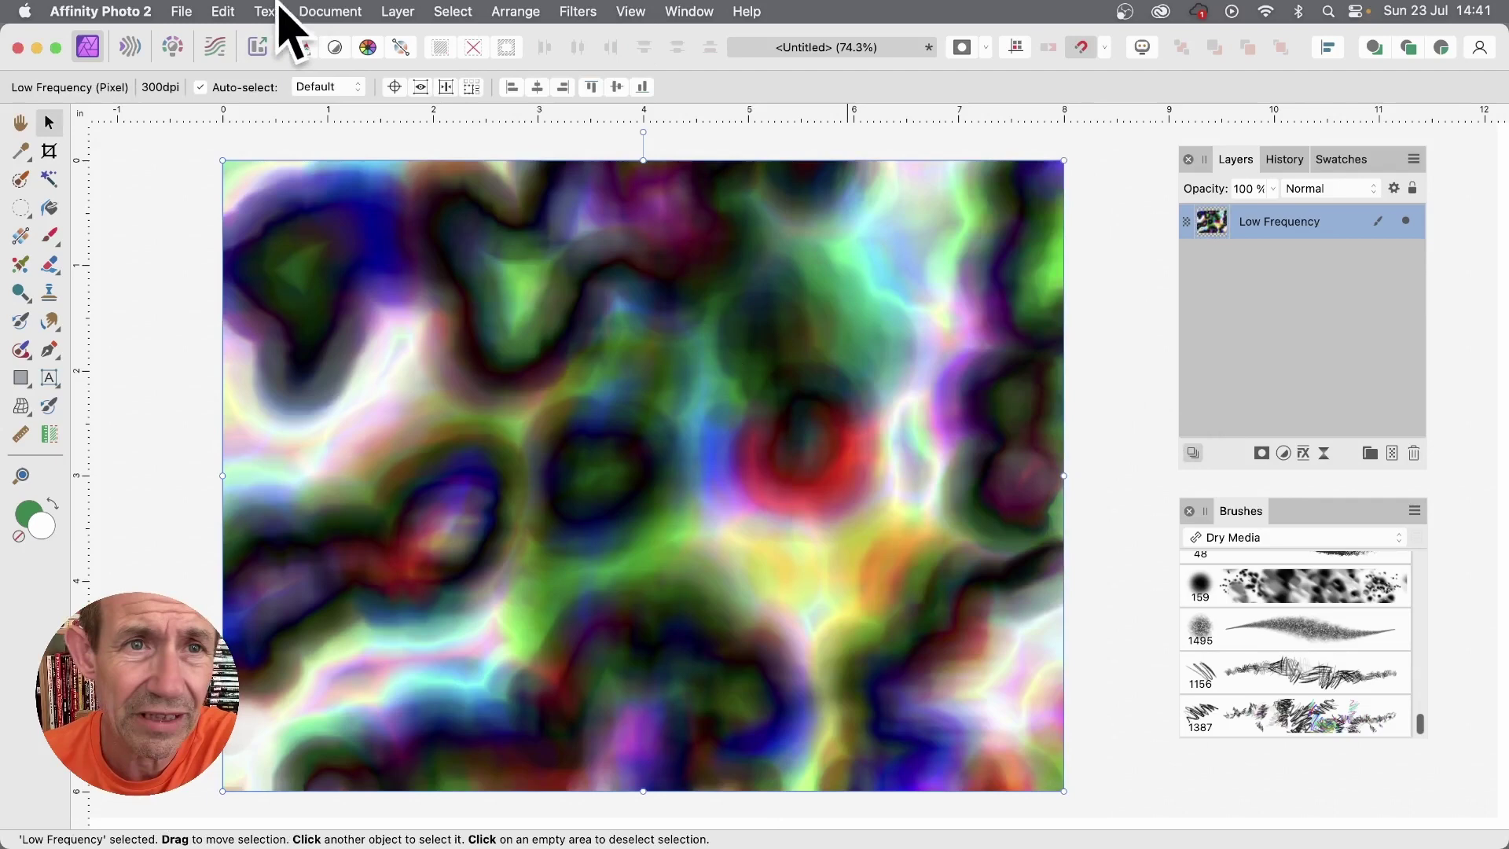
Step: Repeat the Maximum Blur and apply a Negation fade to it
click(585, 11)
click(577, 37)
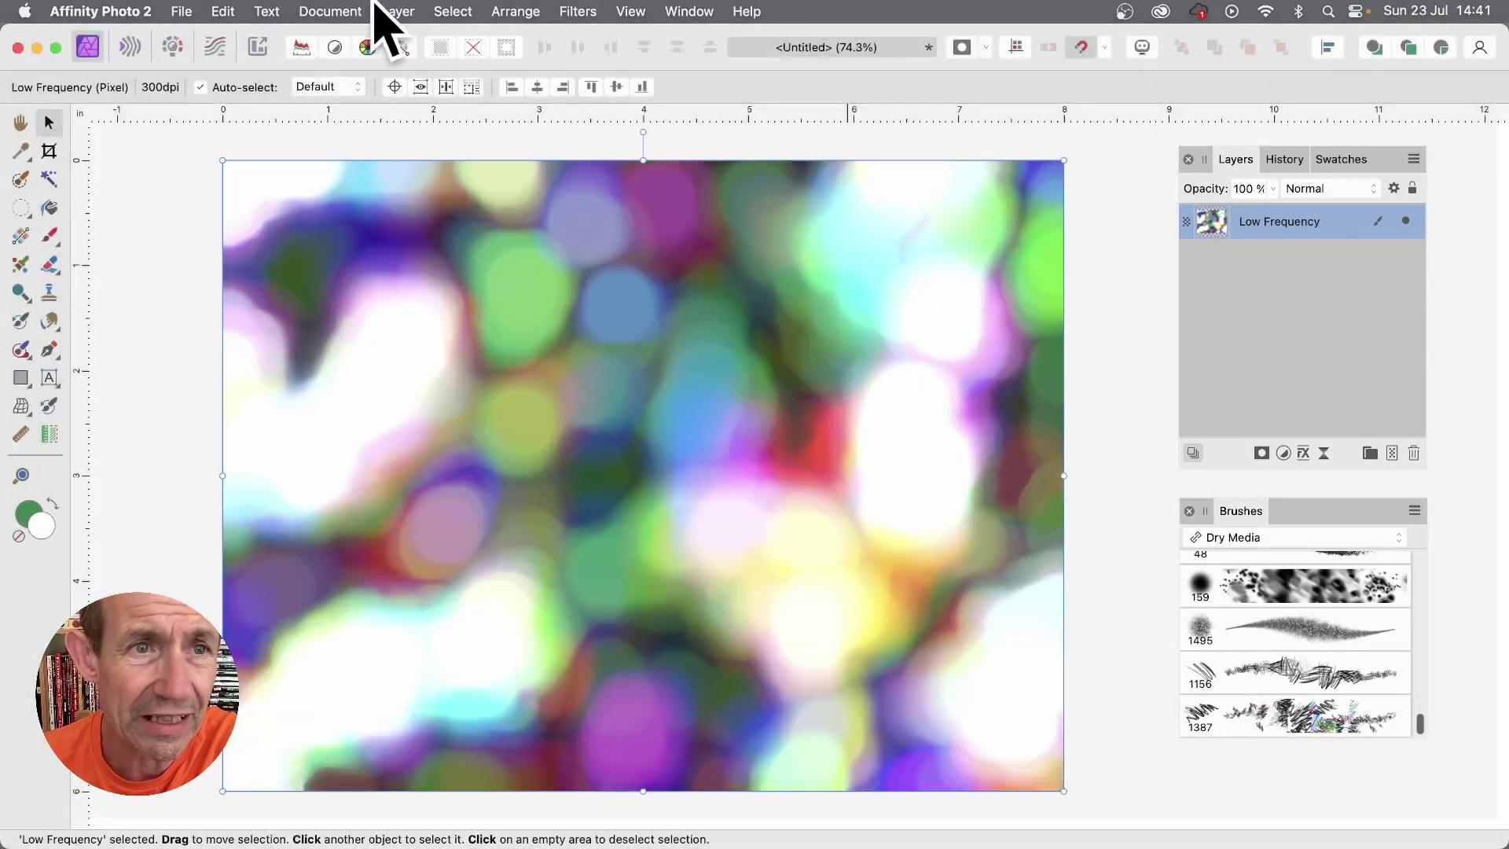
click(396, 11)
click(401, 38)
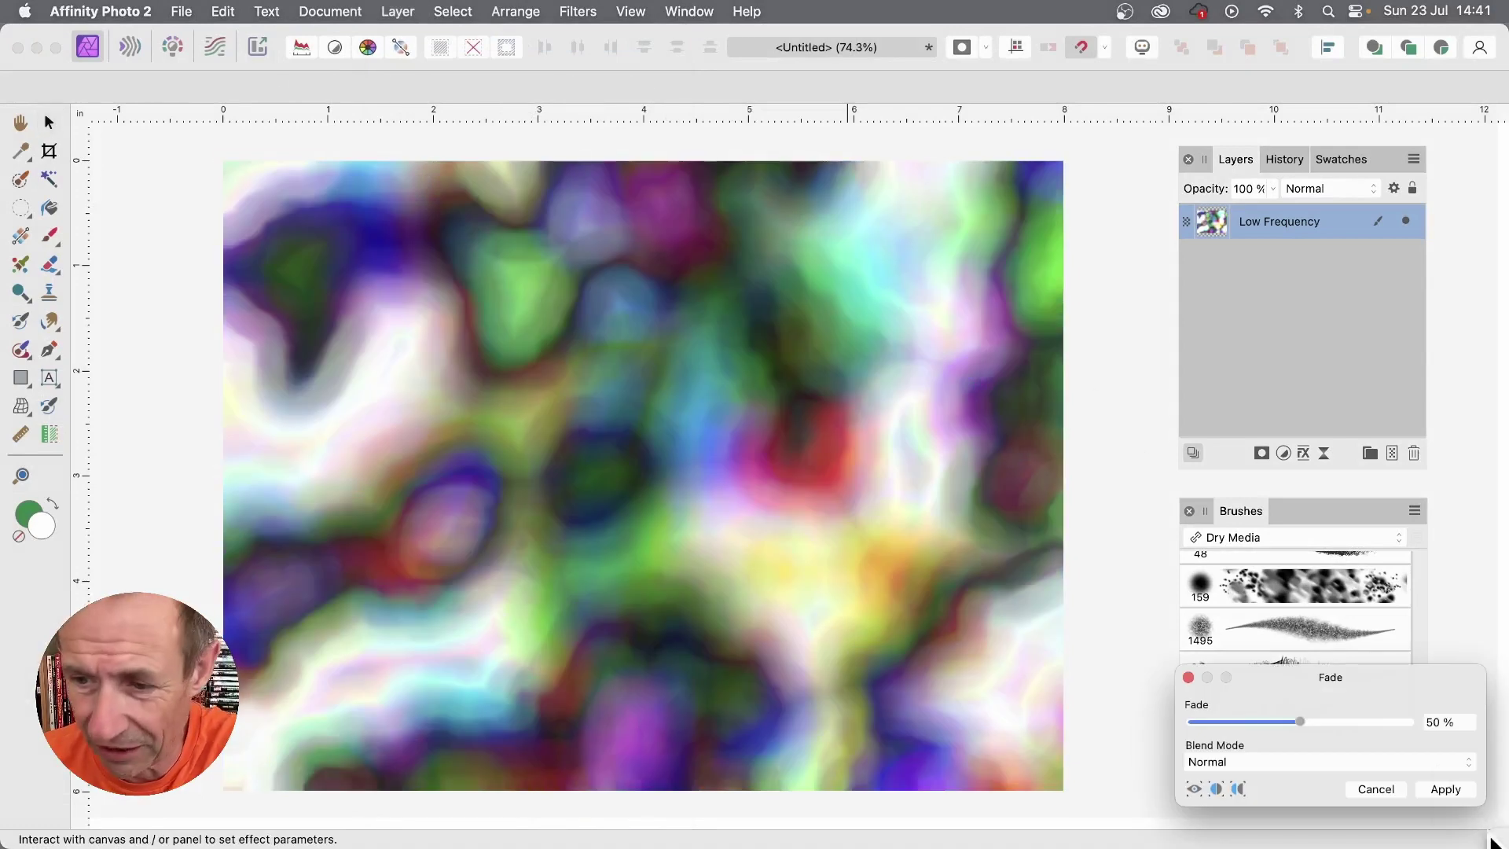
drag(1307, 677, 574, 334)
click(668, 374)
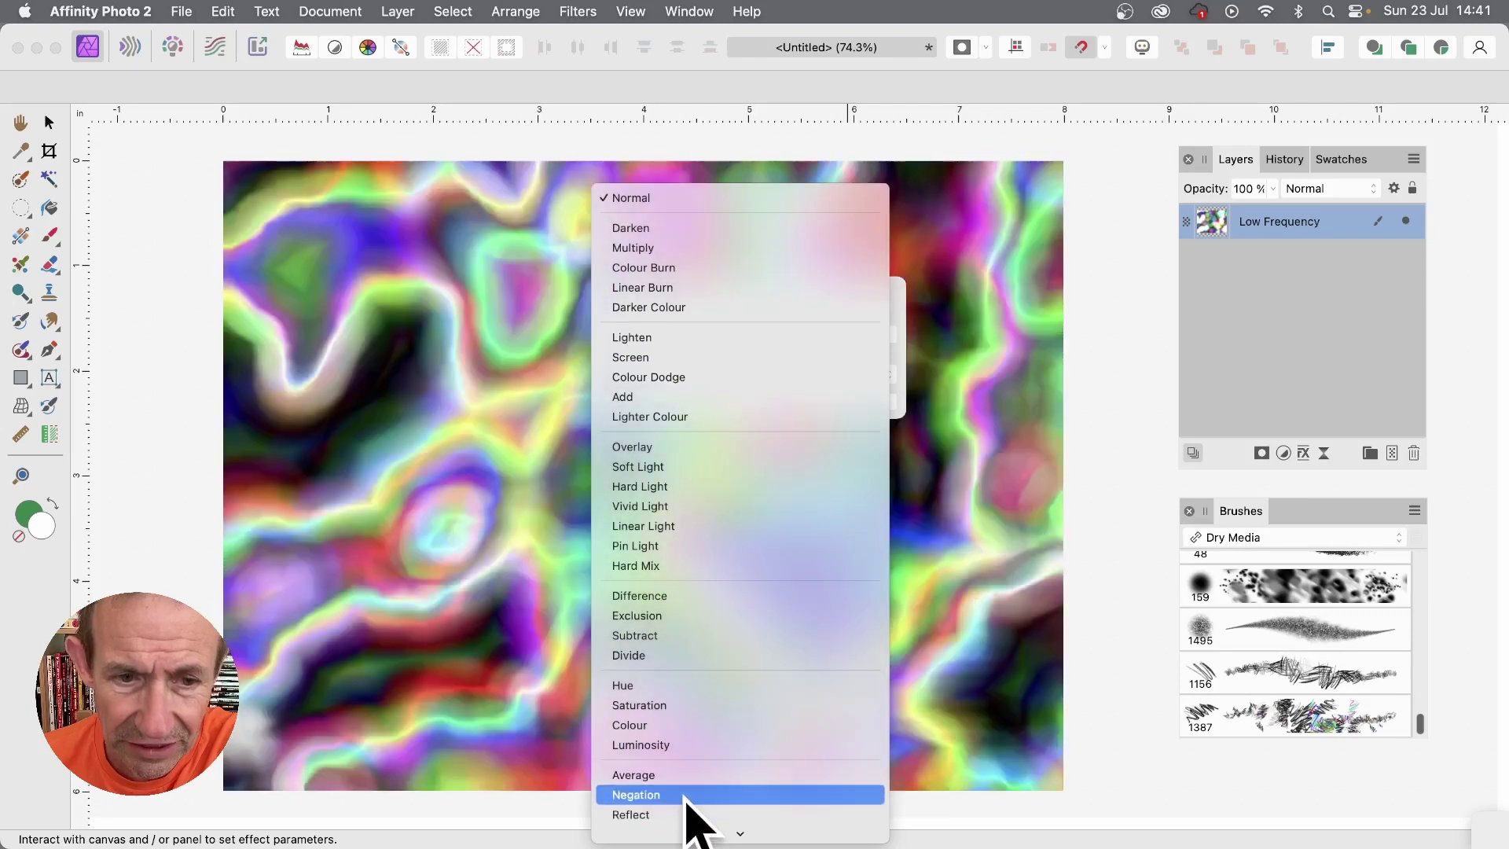
click(685, 795)
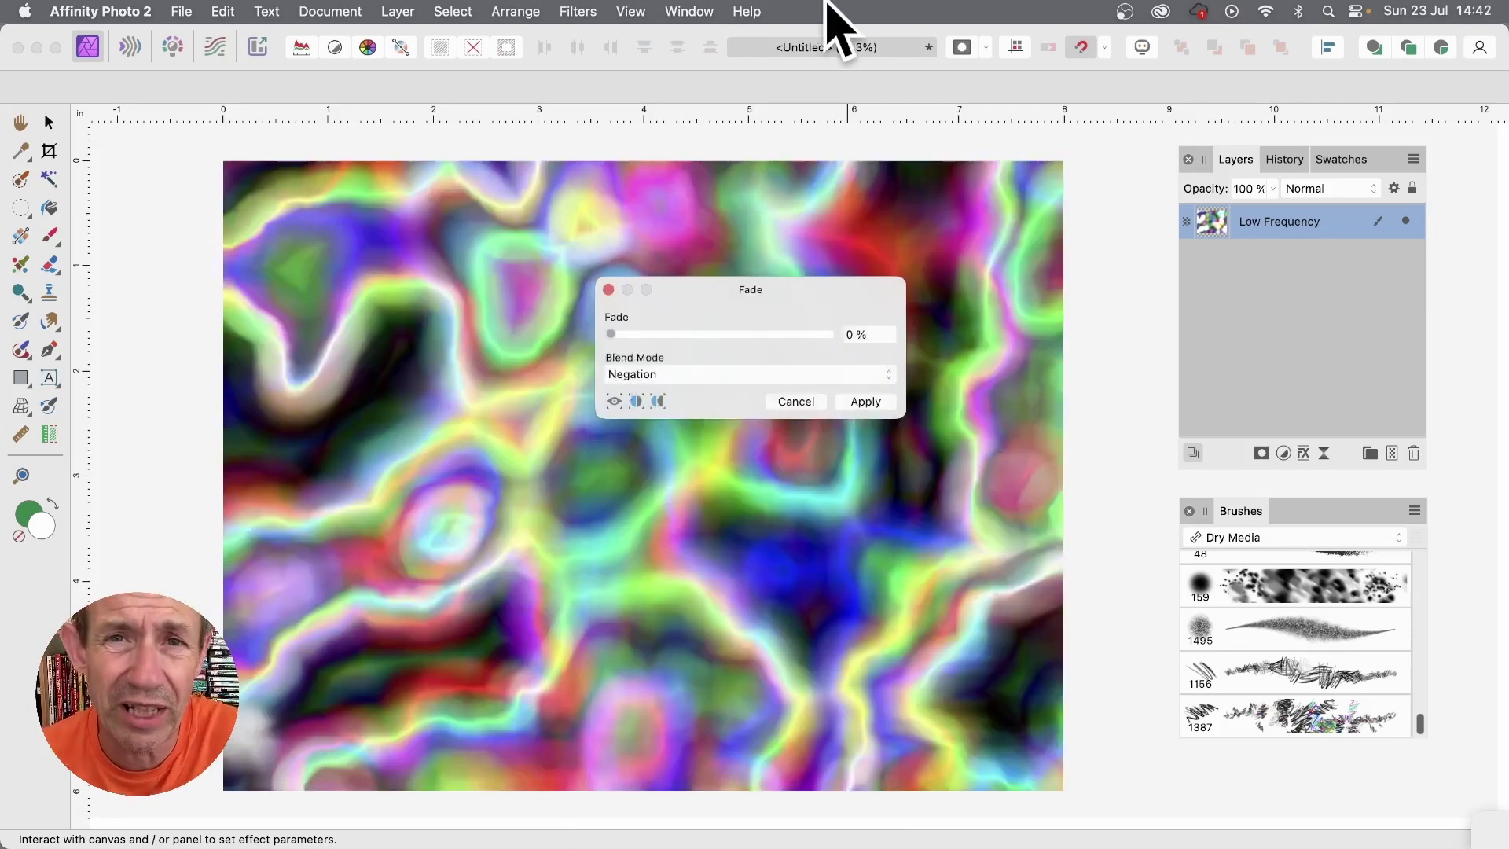
click(879, 401)
Step: Repeat the Maximum Blur once more and set its fade blend mode to Negation
click(582, 13)
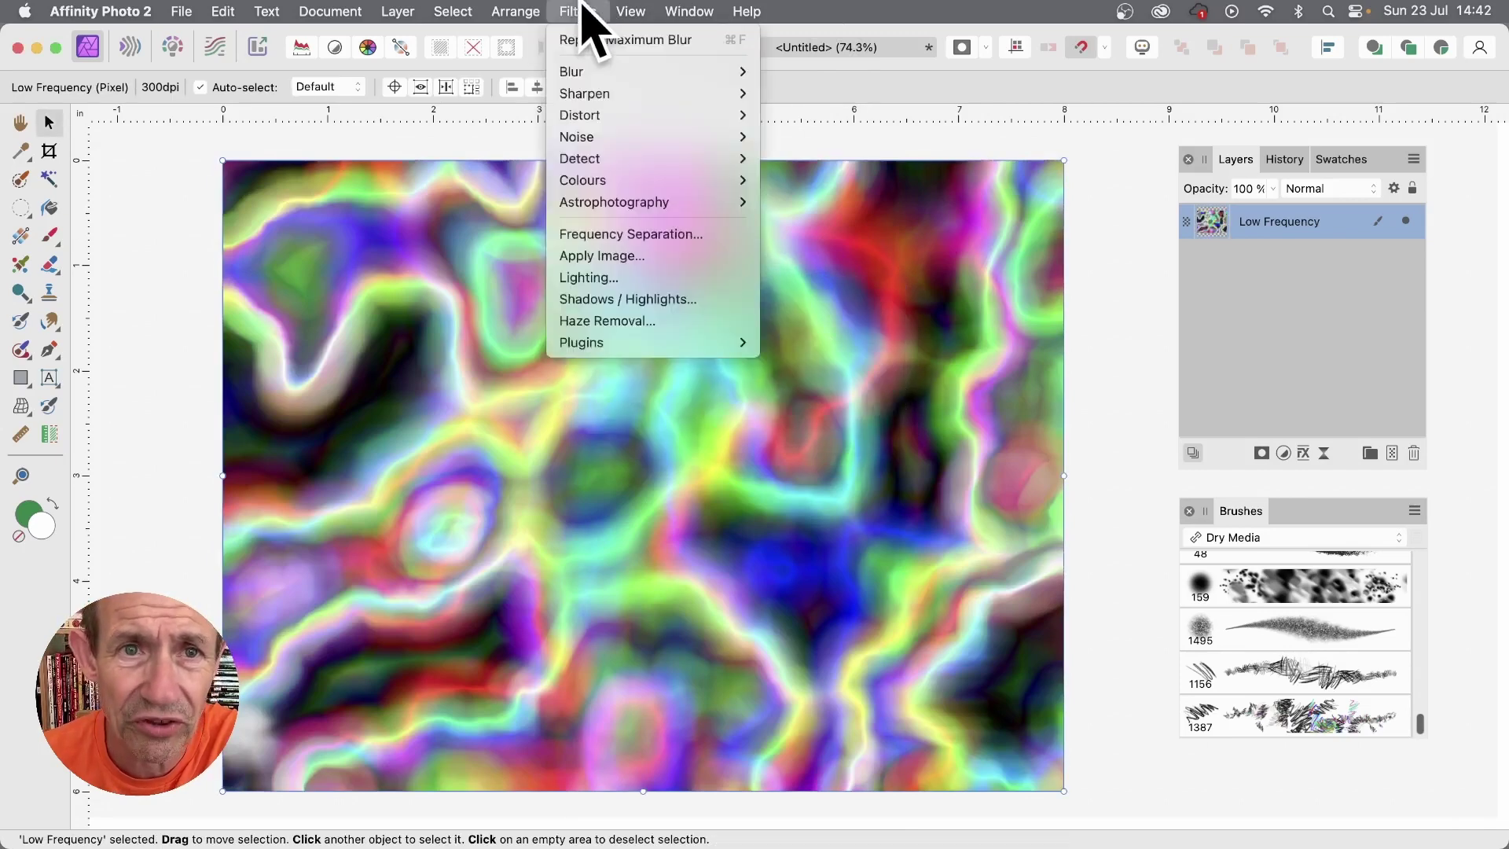
click(588, 39)
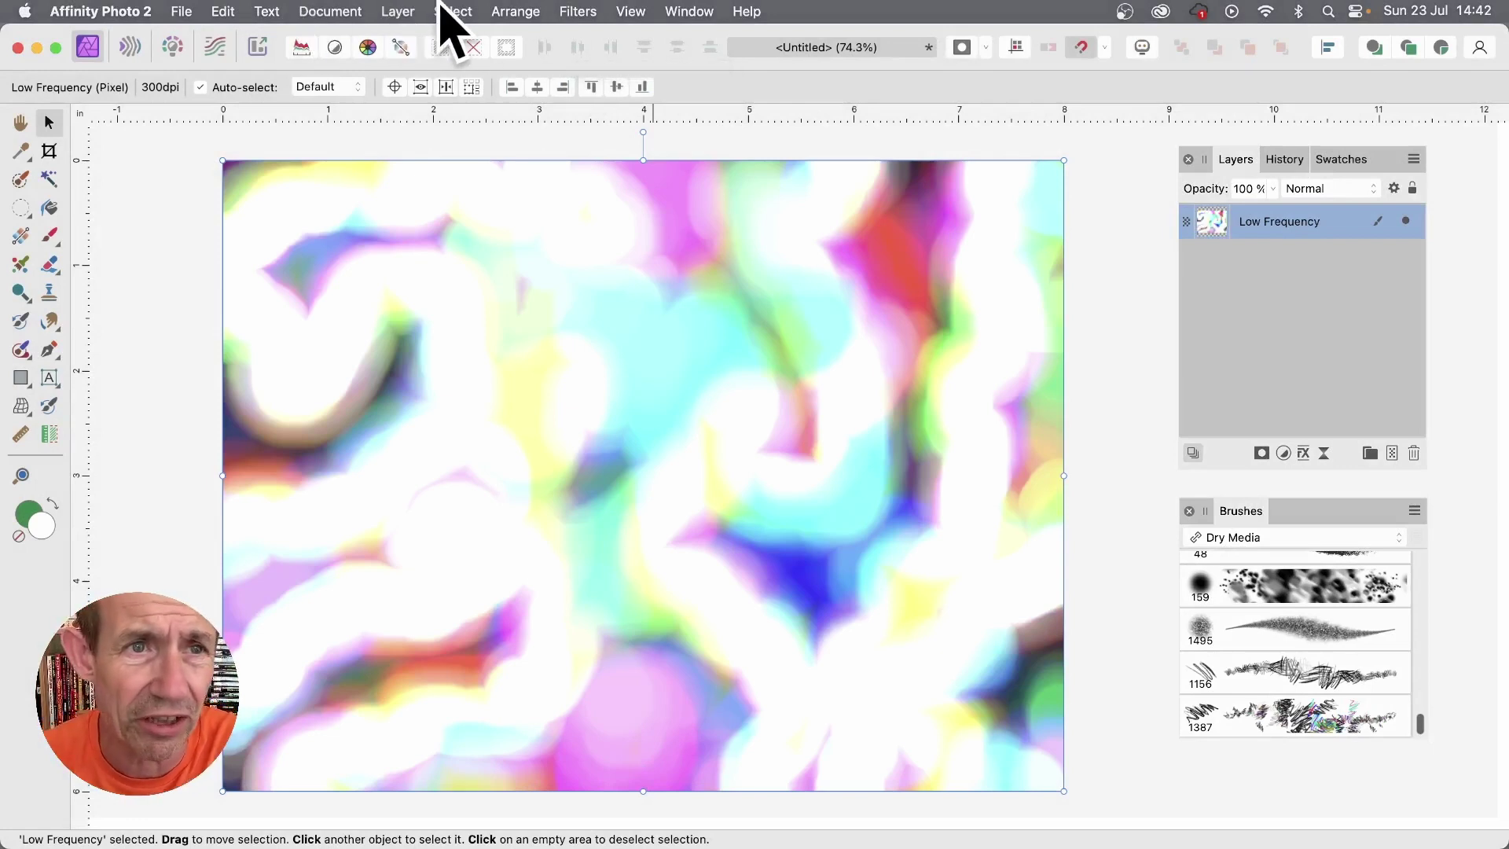
click(418, 10)
click(431, 41)
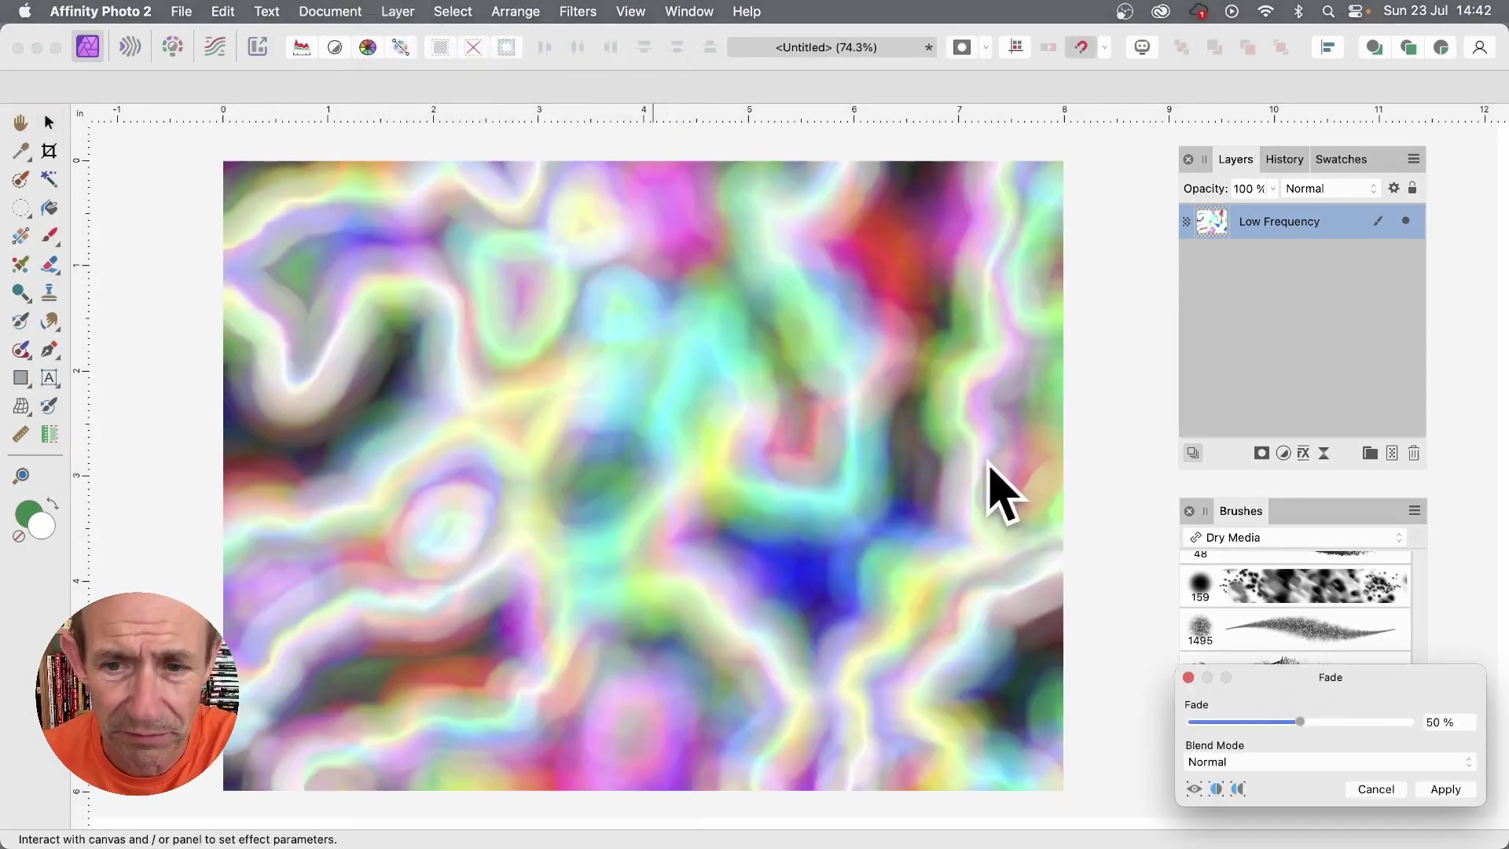
drag(1337, 674, 728, 336)
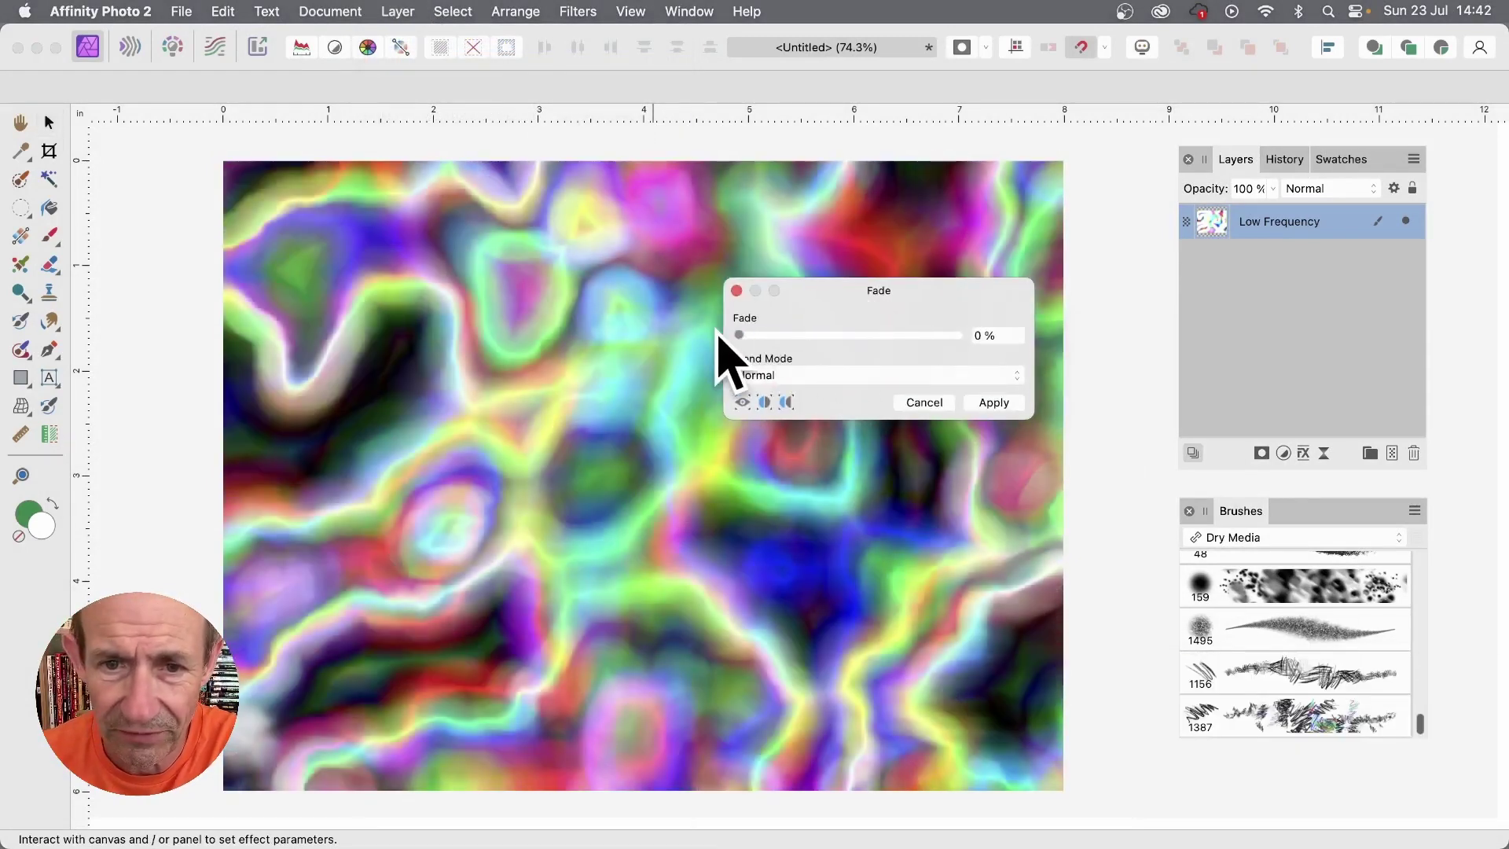
click(833, 376)
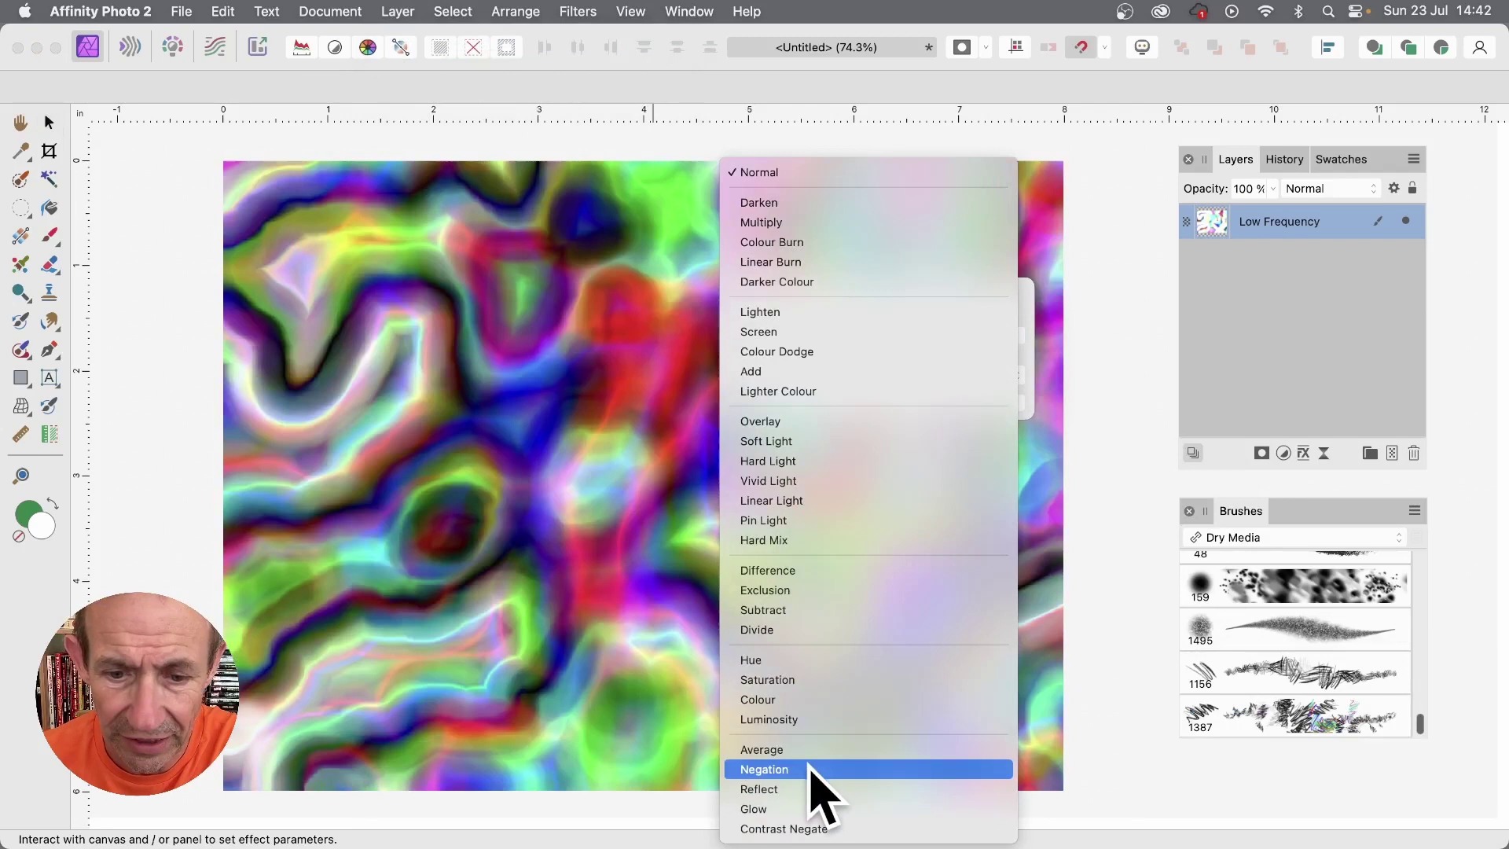
click(811, 768)
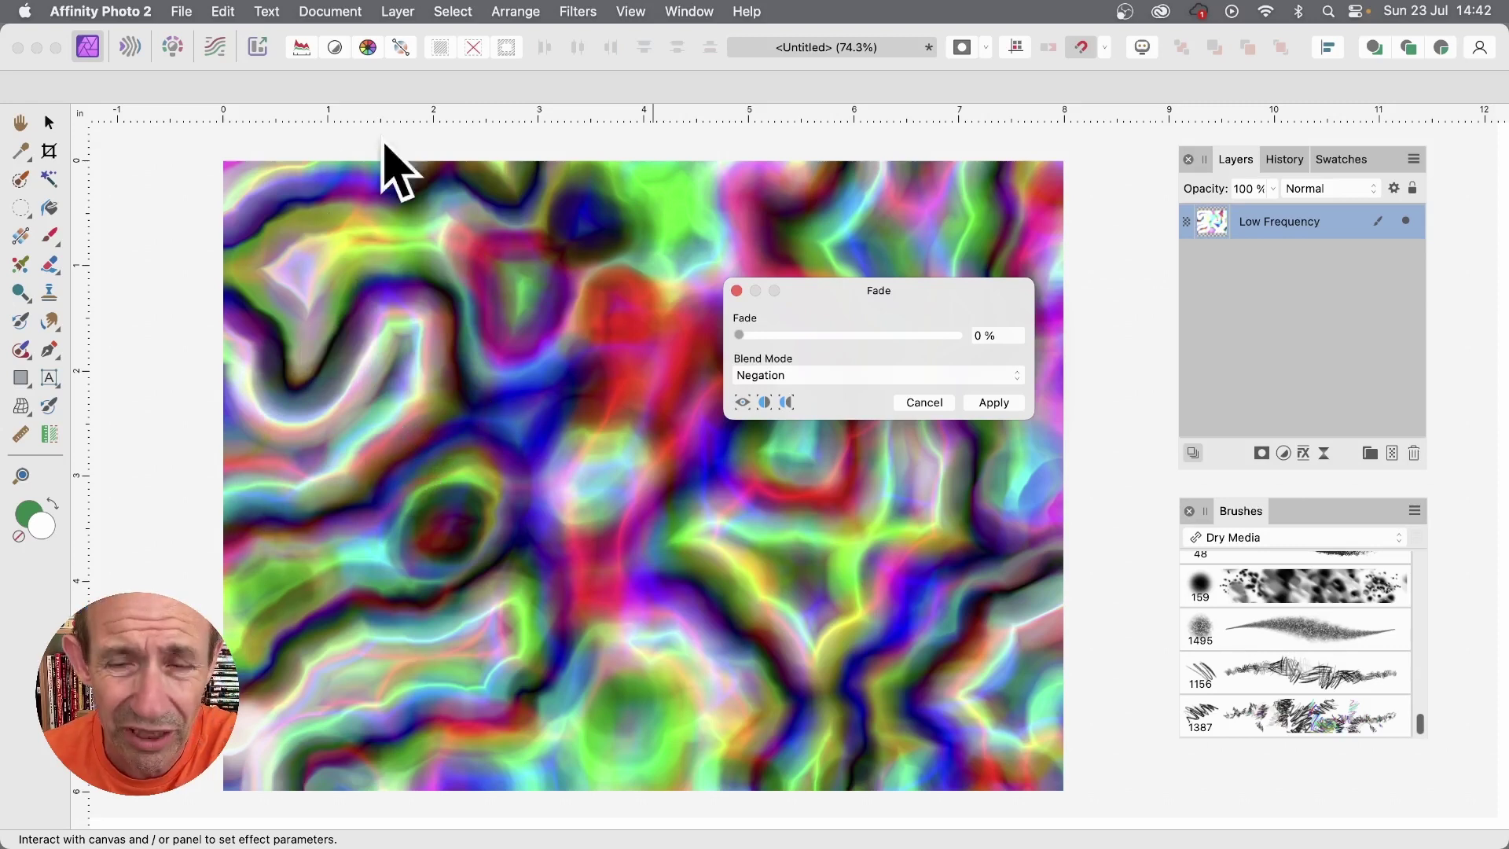
Step: Apply the pending Negation fade and repeat the Maximum Blur again
click(989, 402)
click(578, 11)
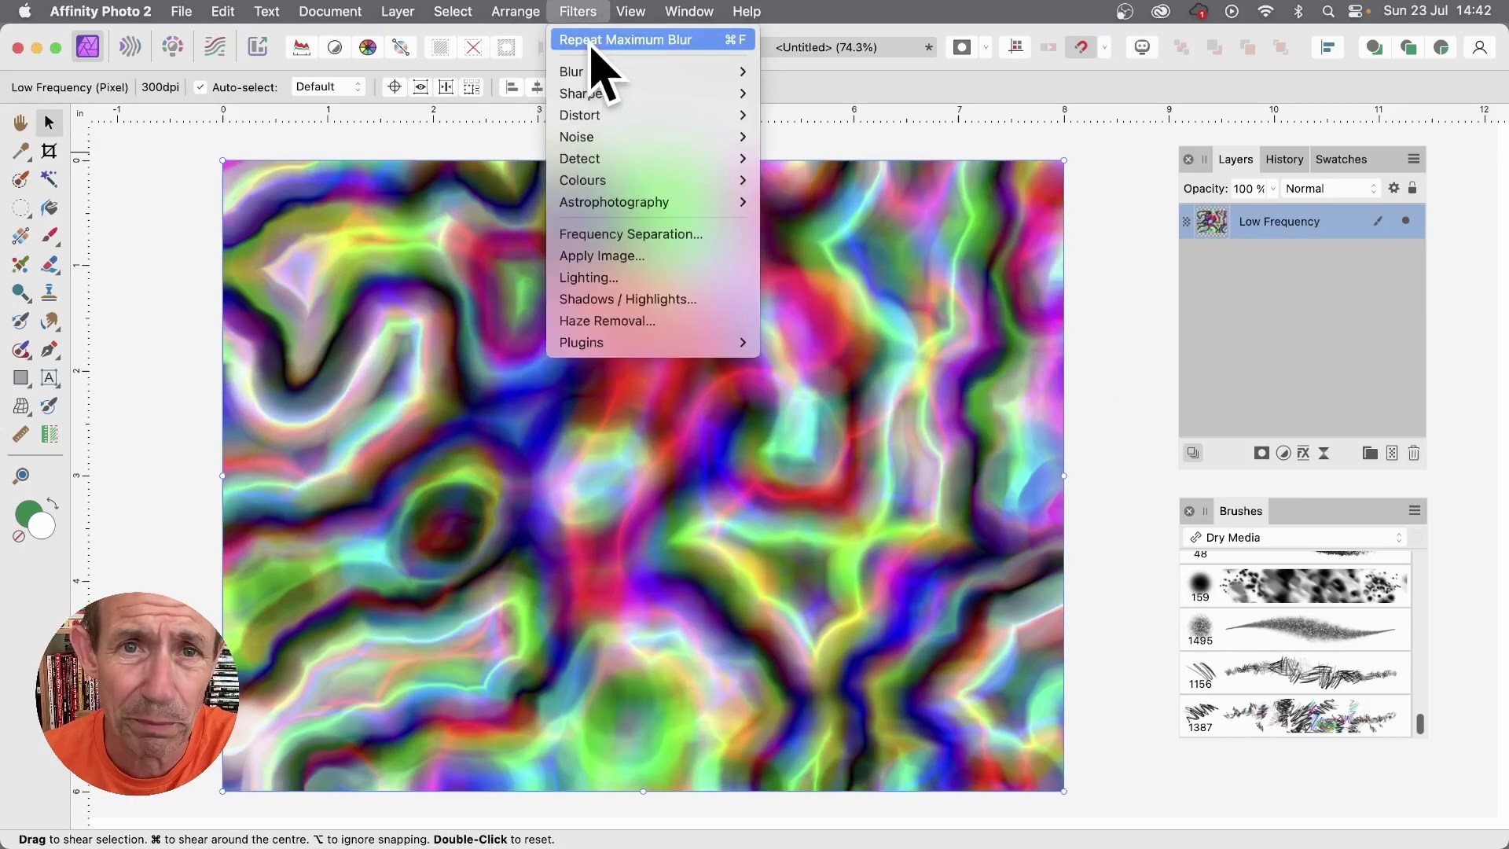
click(592, 45)
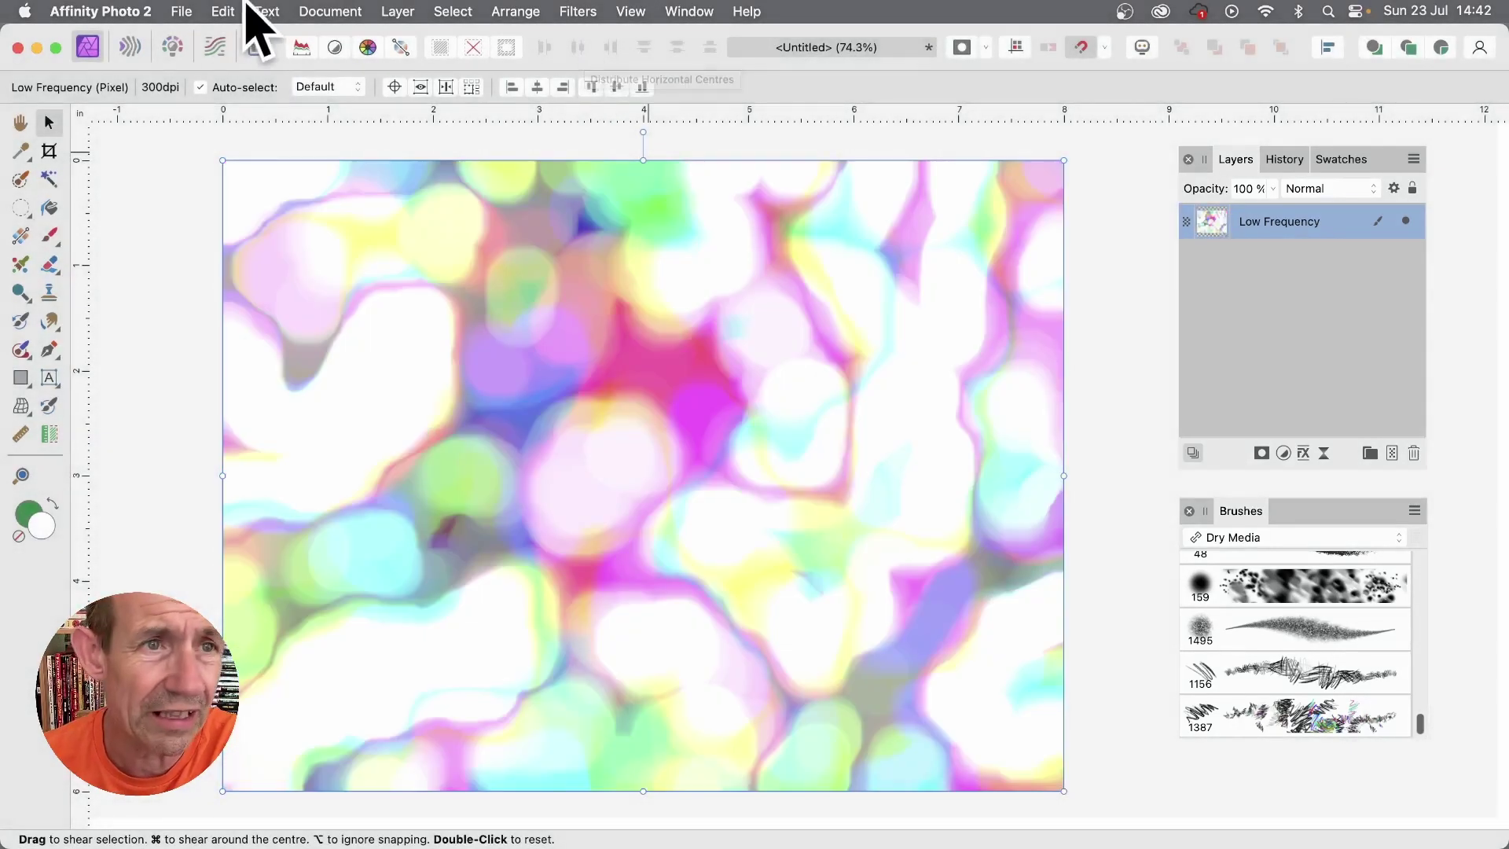
Step: Fade the new Maximum Blur to 0% with Negation blend mode and apply it
click(399, 11)
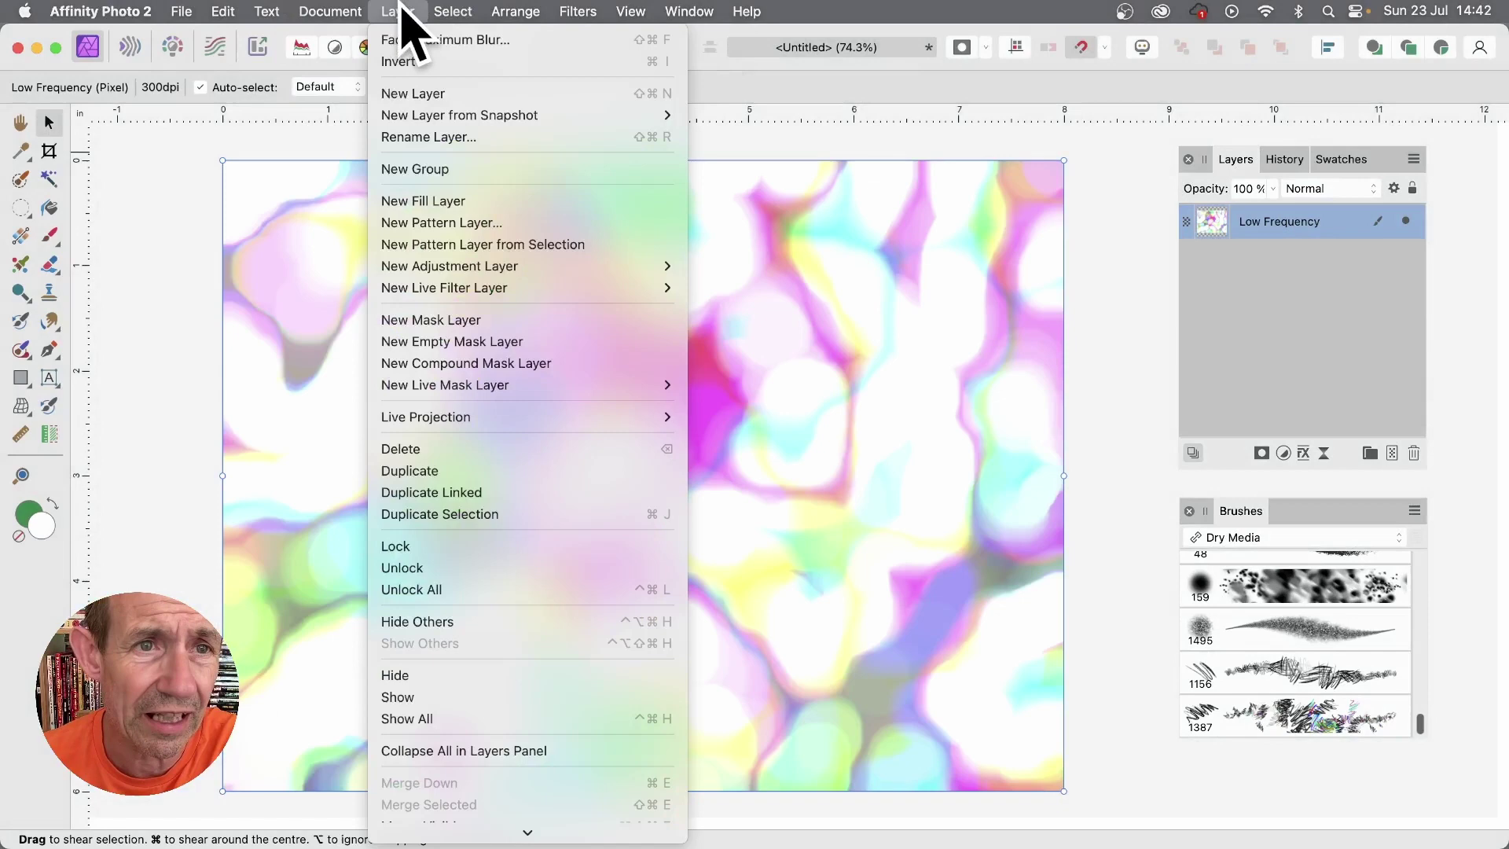
click(401, 42)
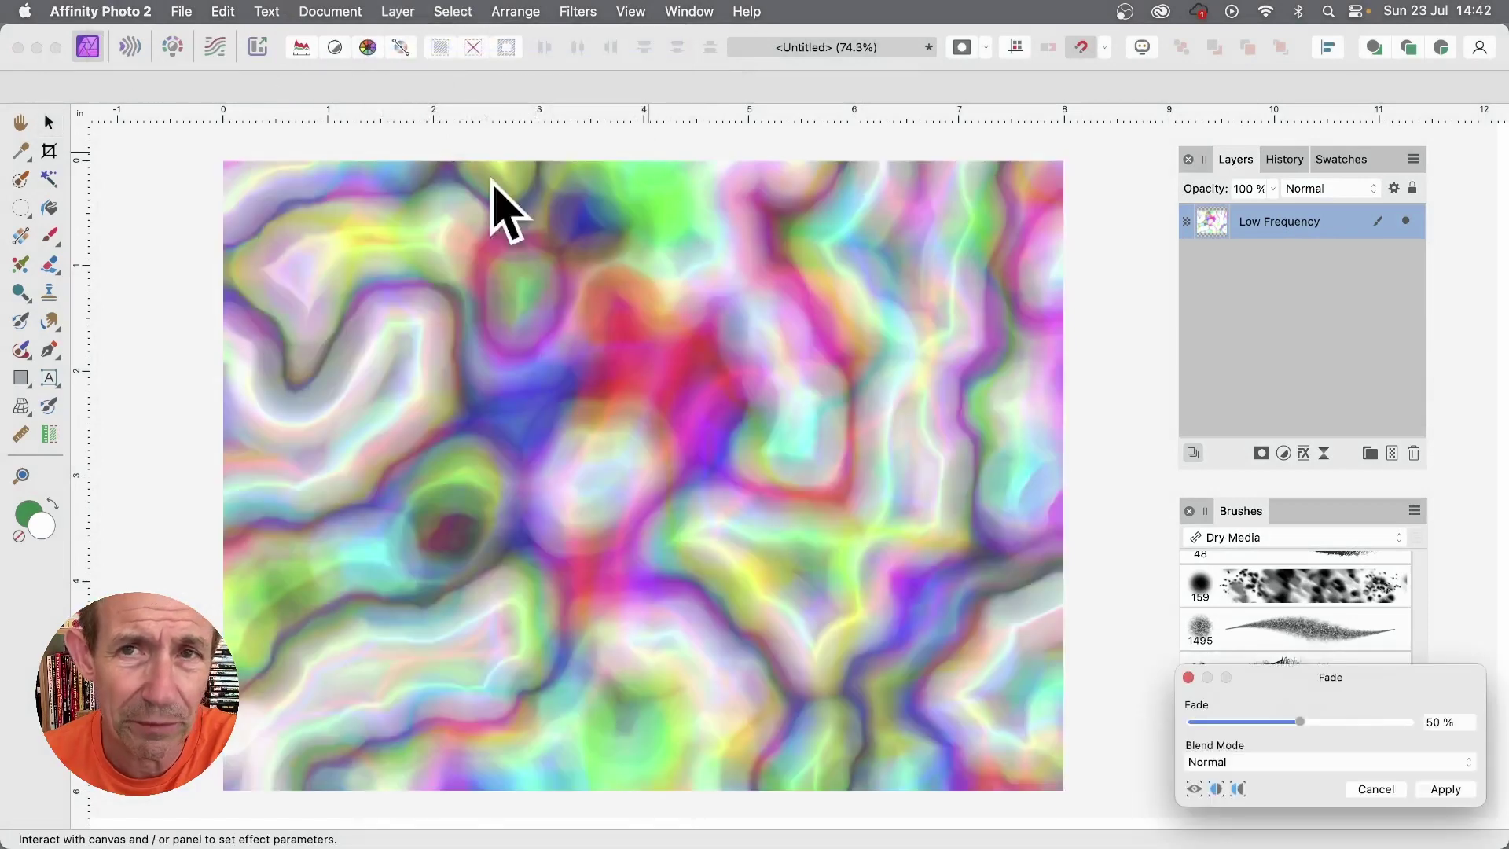
drag(1336, 677, 893, 304)
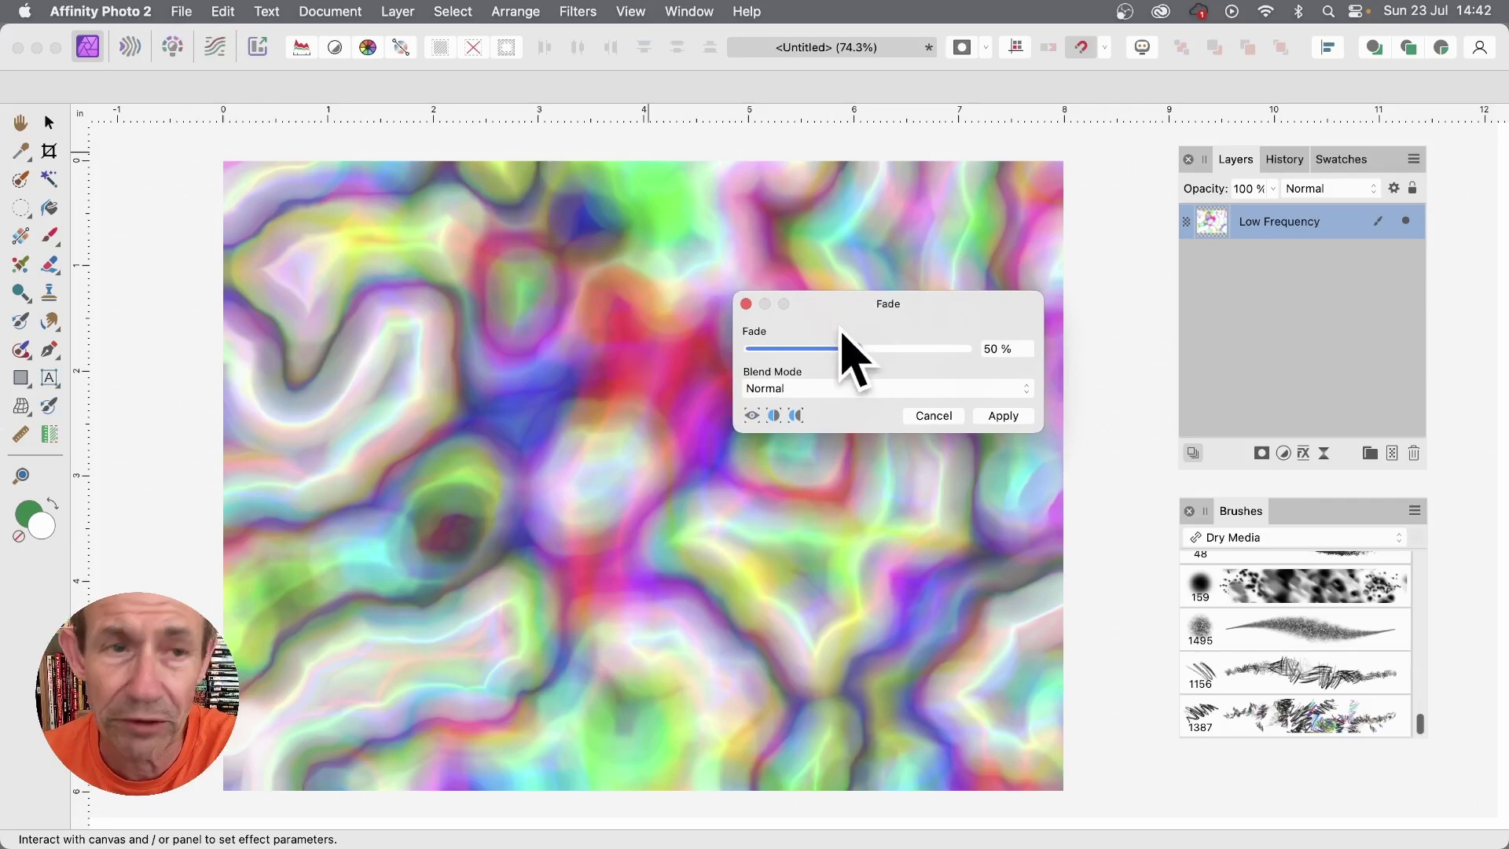
drag(857, 348, 763, 349)
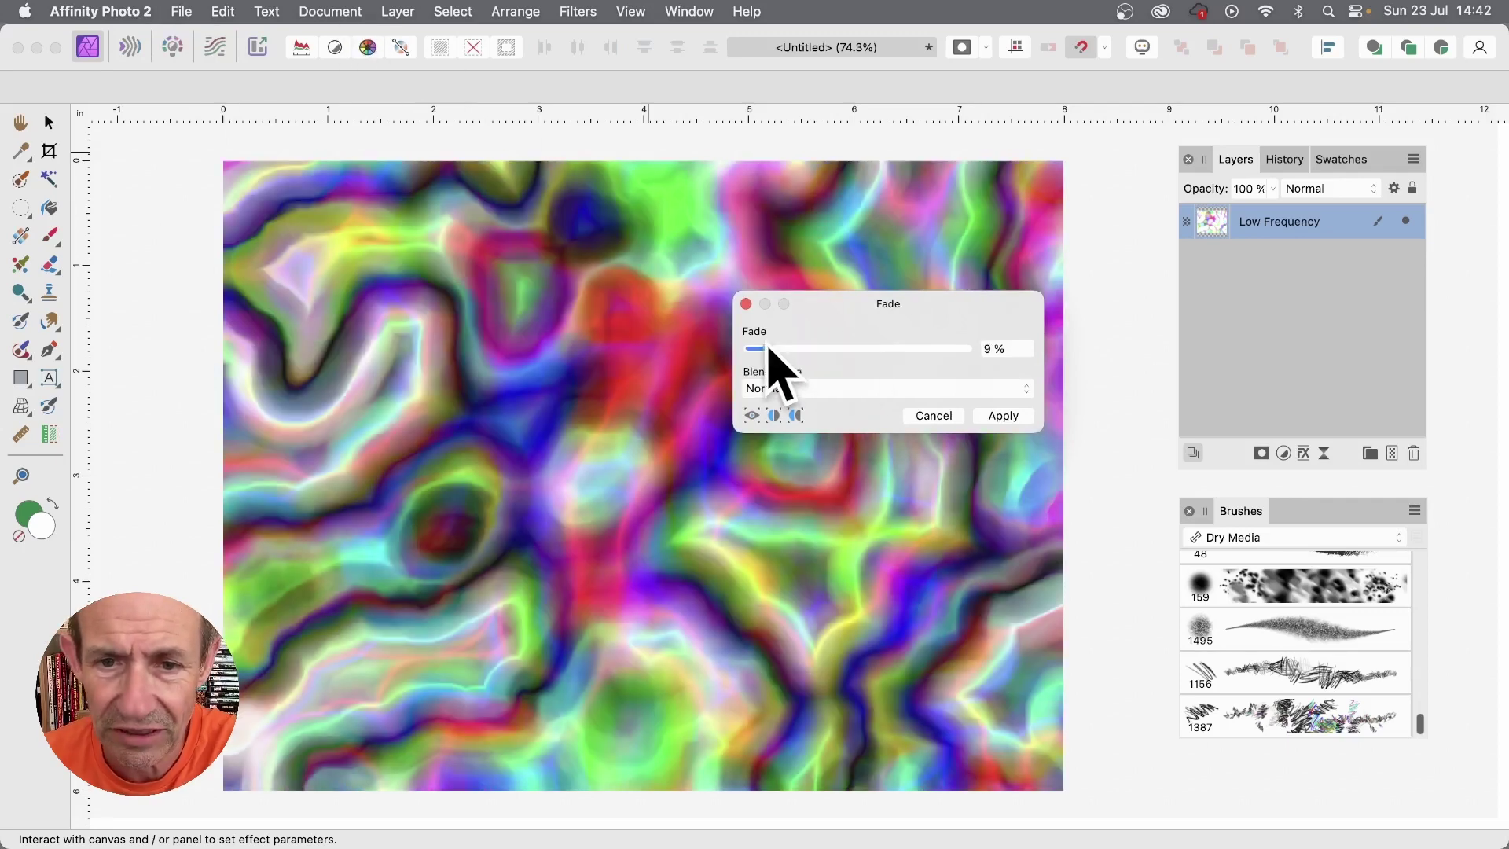
click(841, 389)
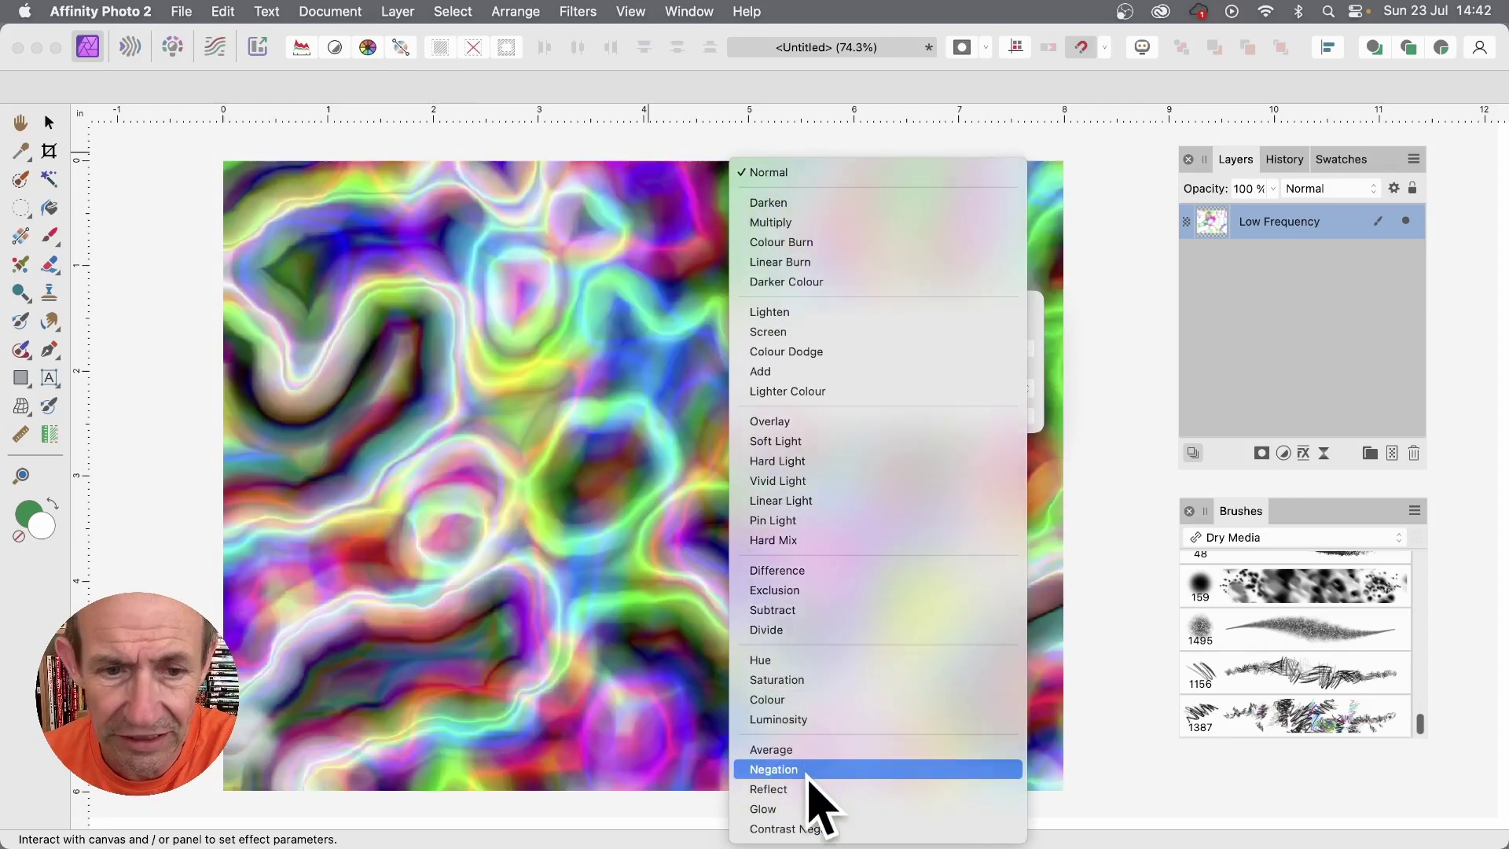
click(809, 774)
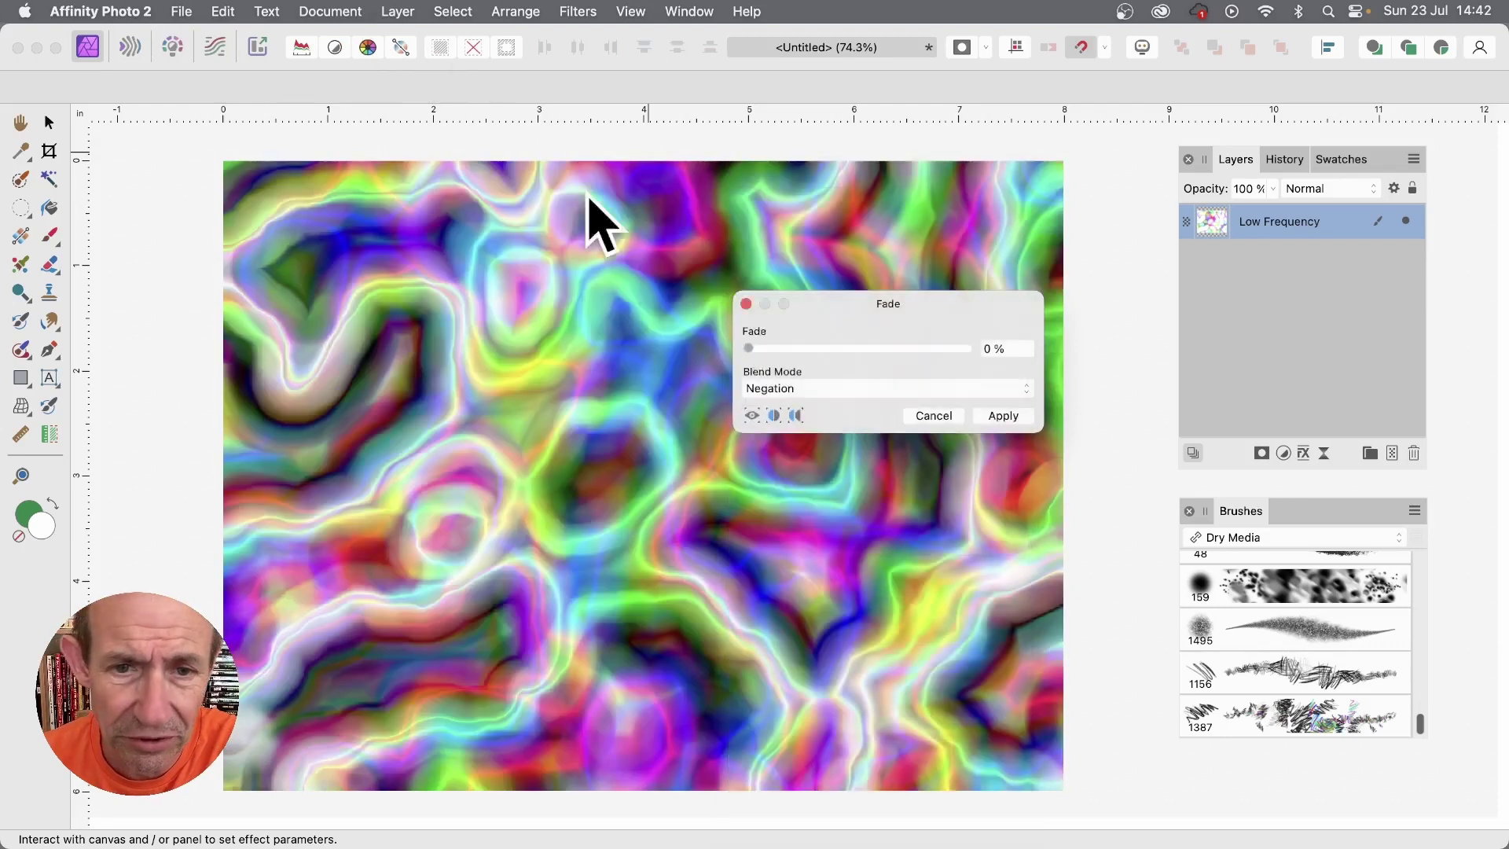
click(1002, 416)
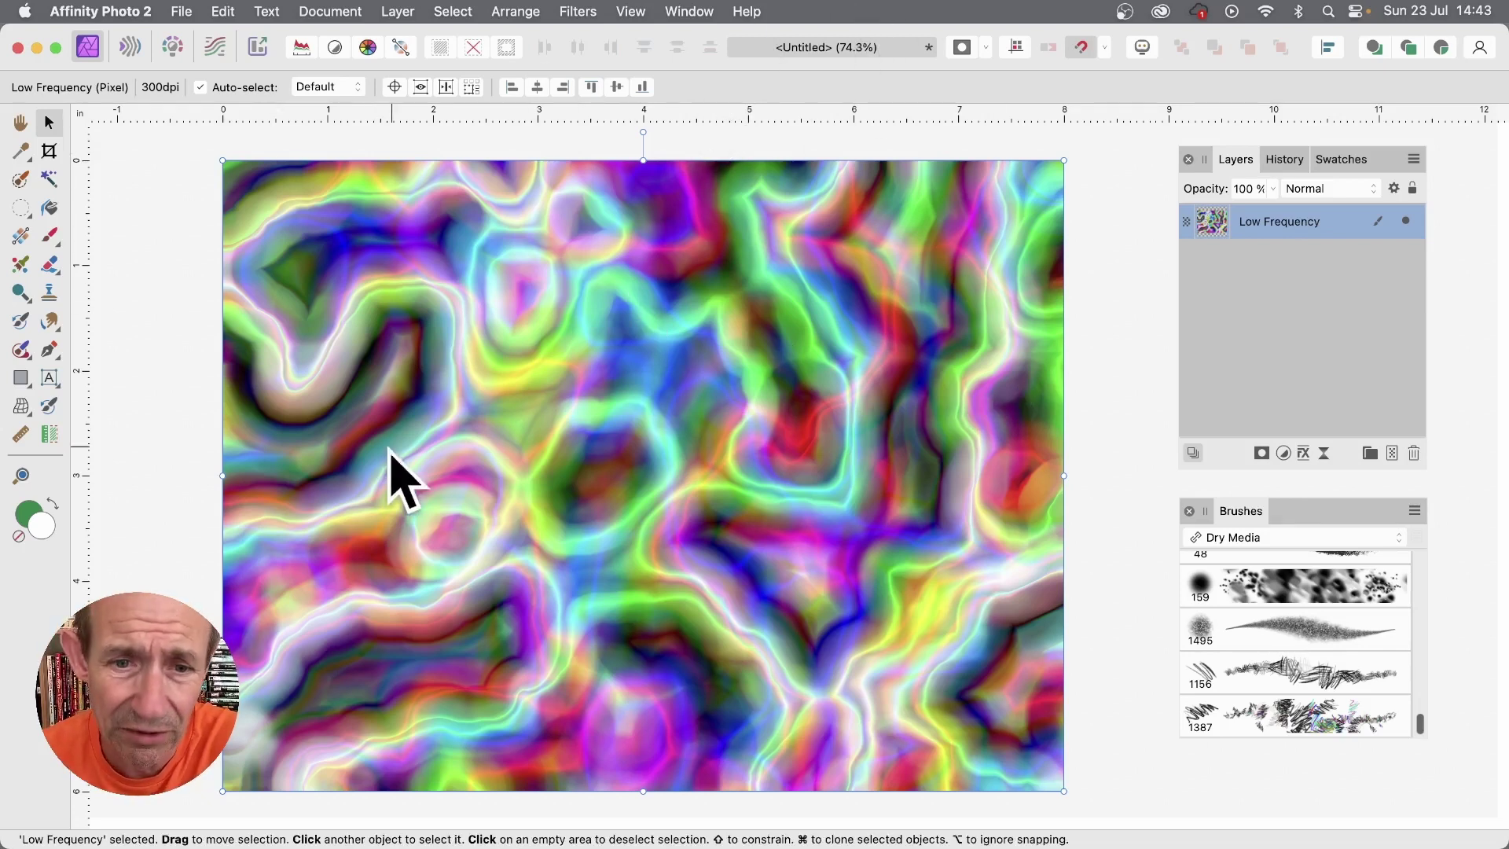
Step: Split the neon swirls with a 38.6 px Median Frequency Separation and hide the High Frequency layer
click(569, 10)
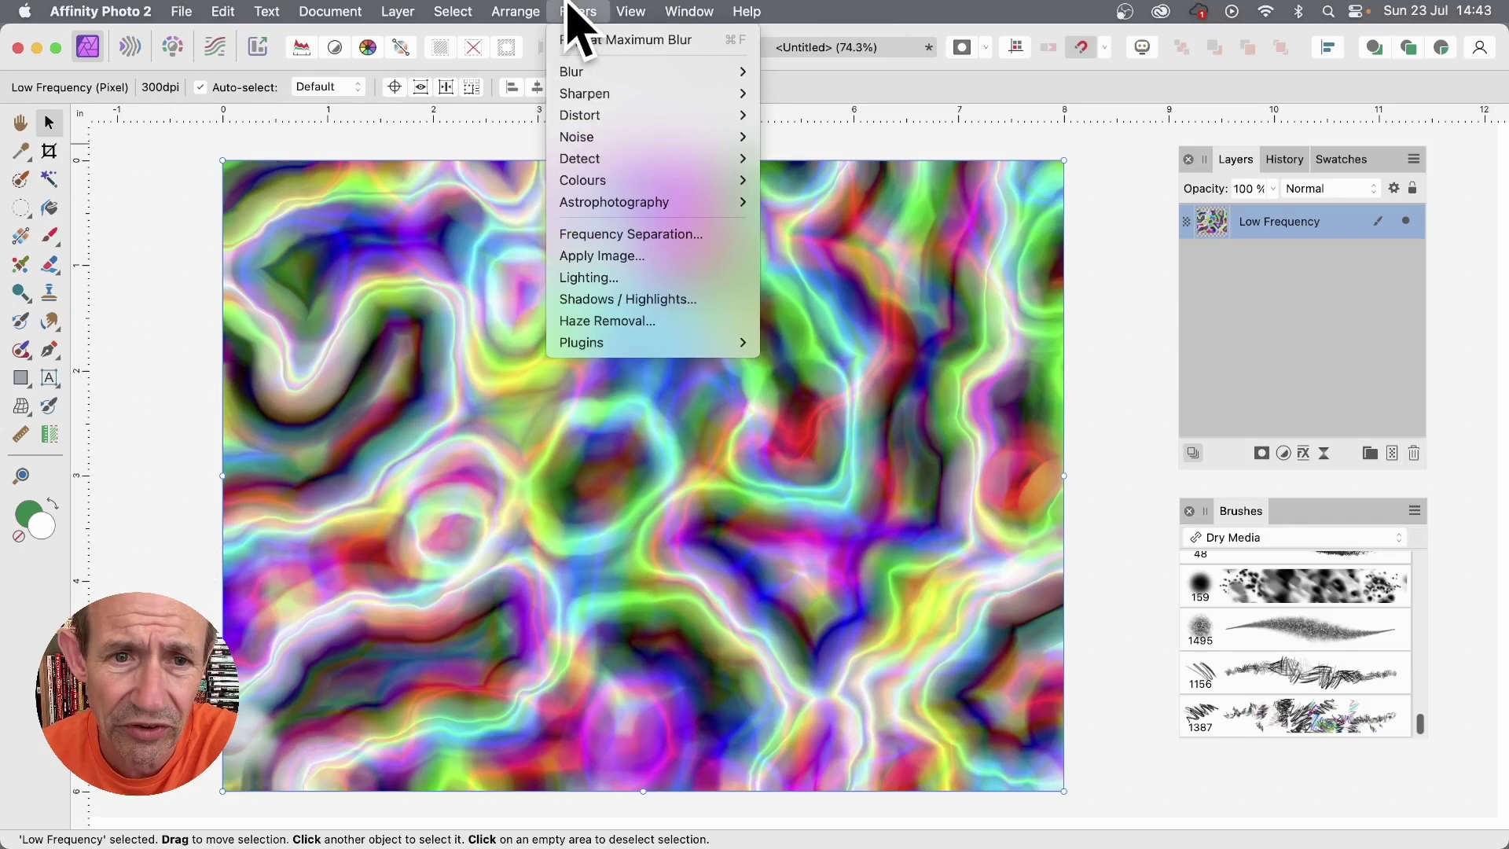
click(638, 246)
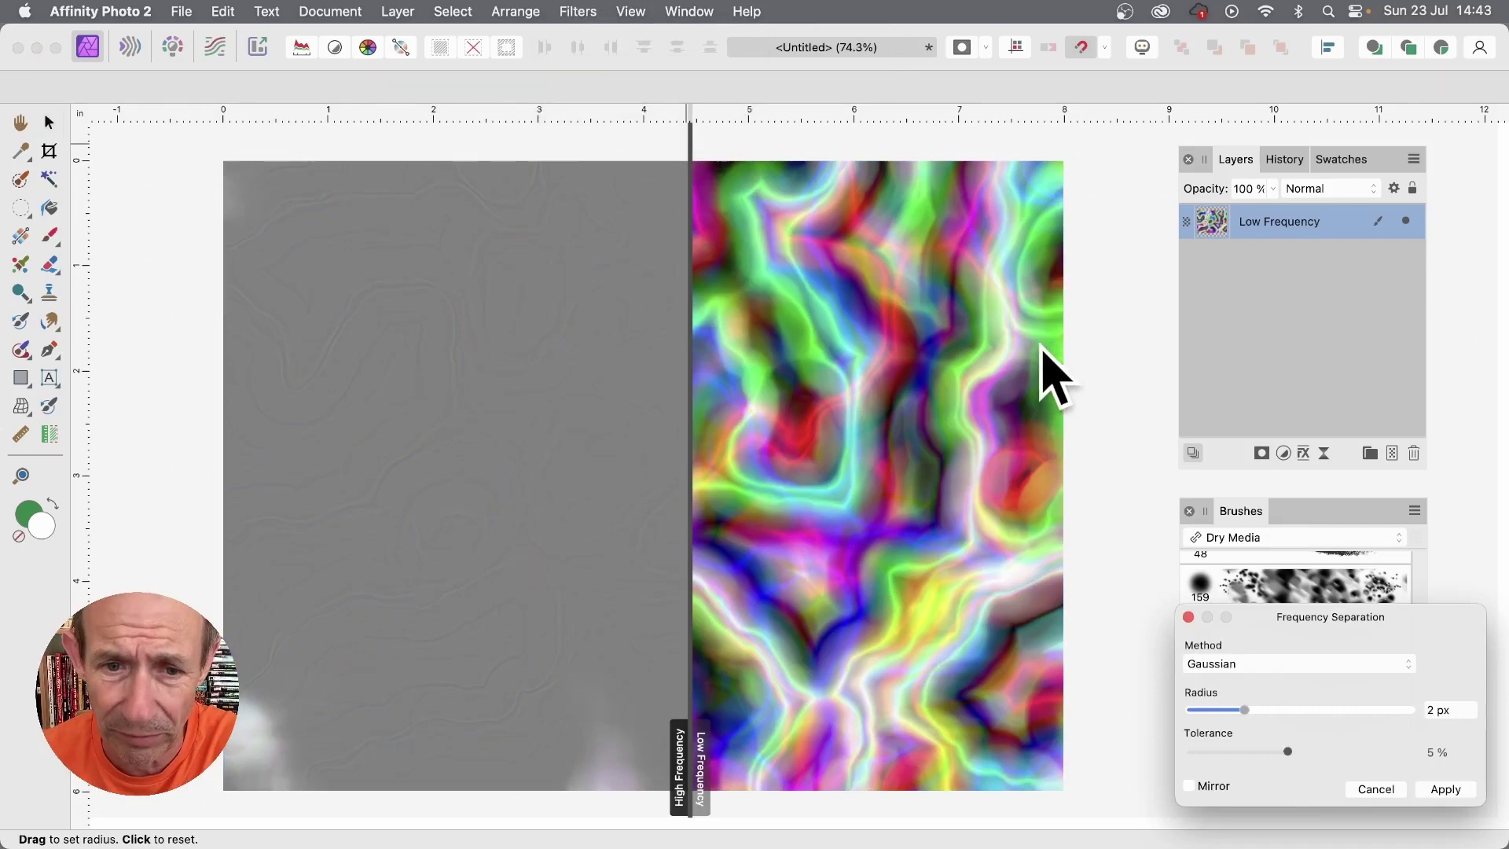
drag(1339, 656, 707, 337)
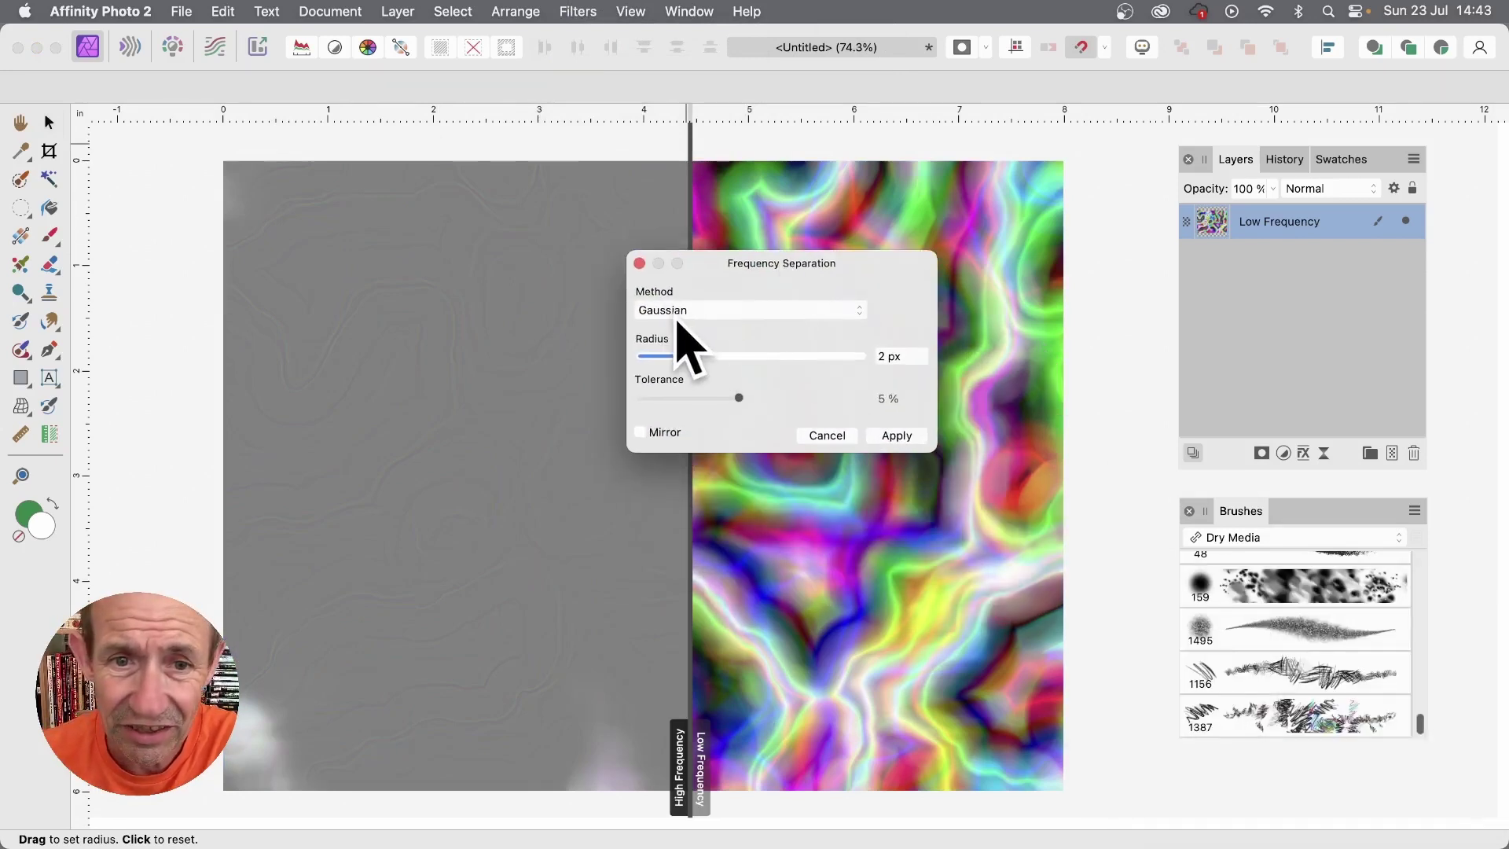
click(674, 314)
click(702, 351)
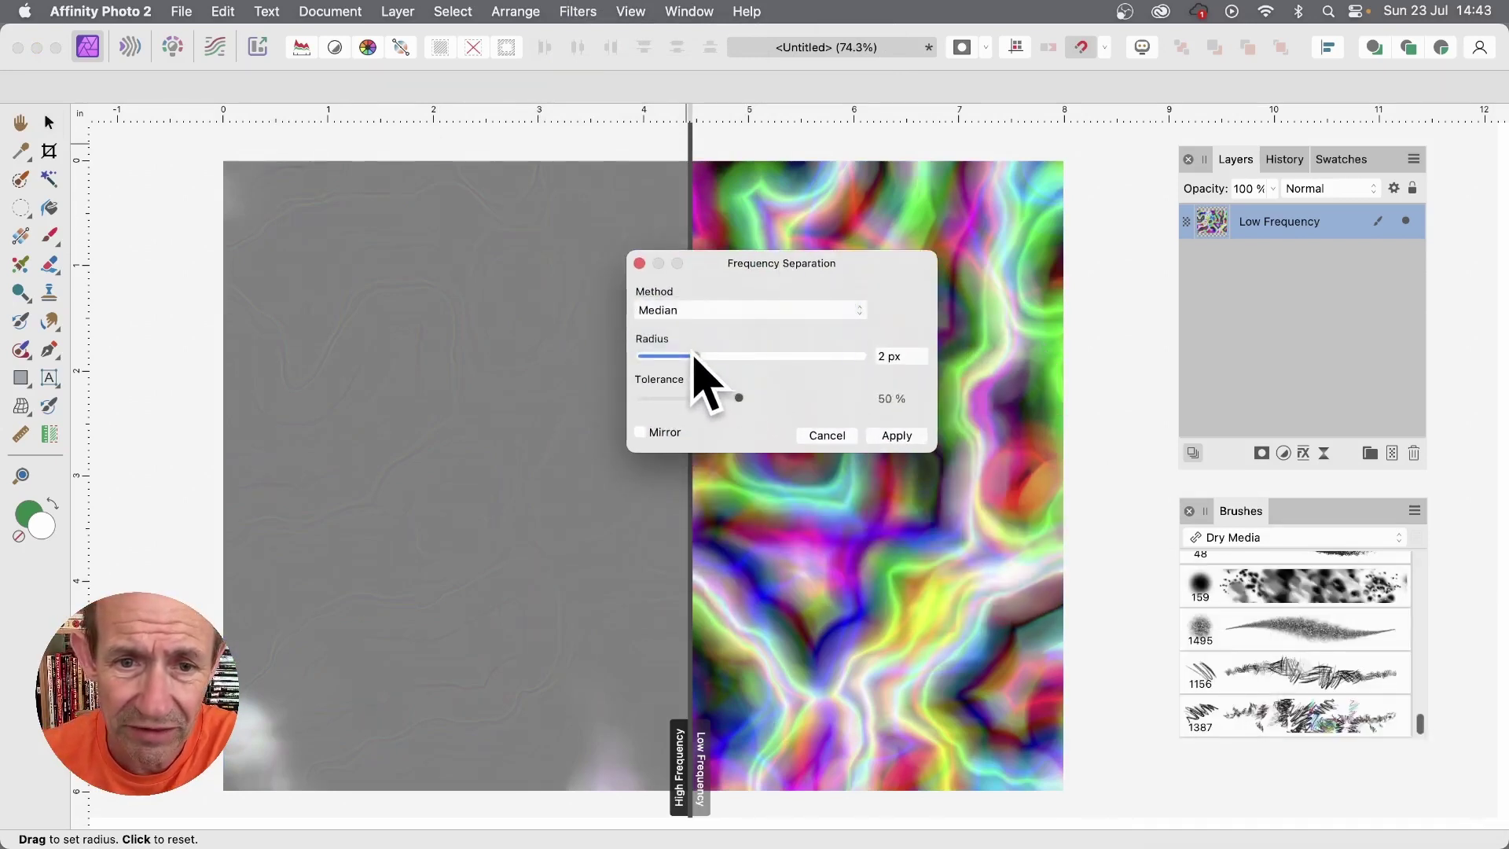
drag(699, 361, 811, 362)
drag(801, 270, 1023, 263)
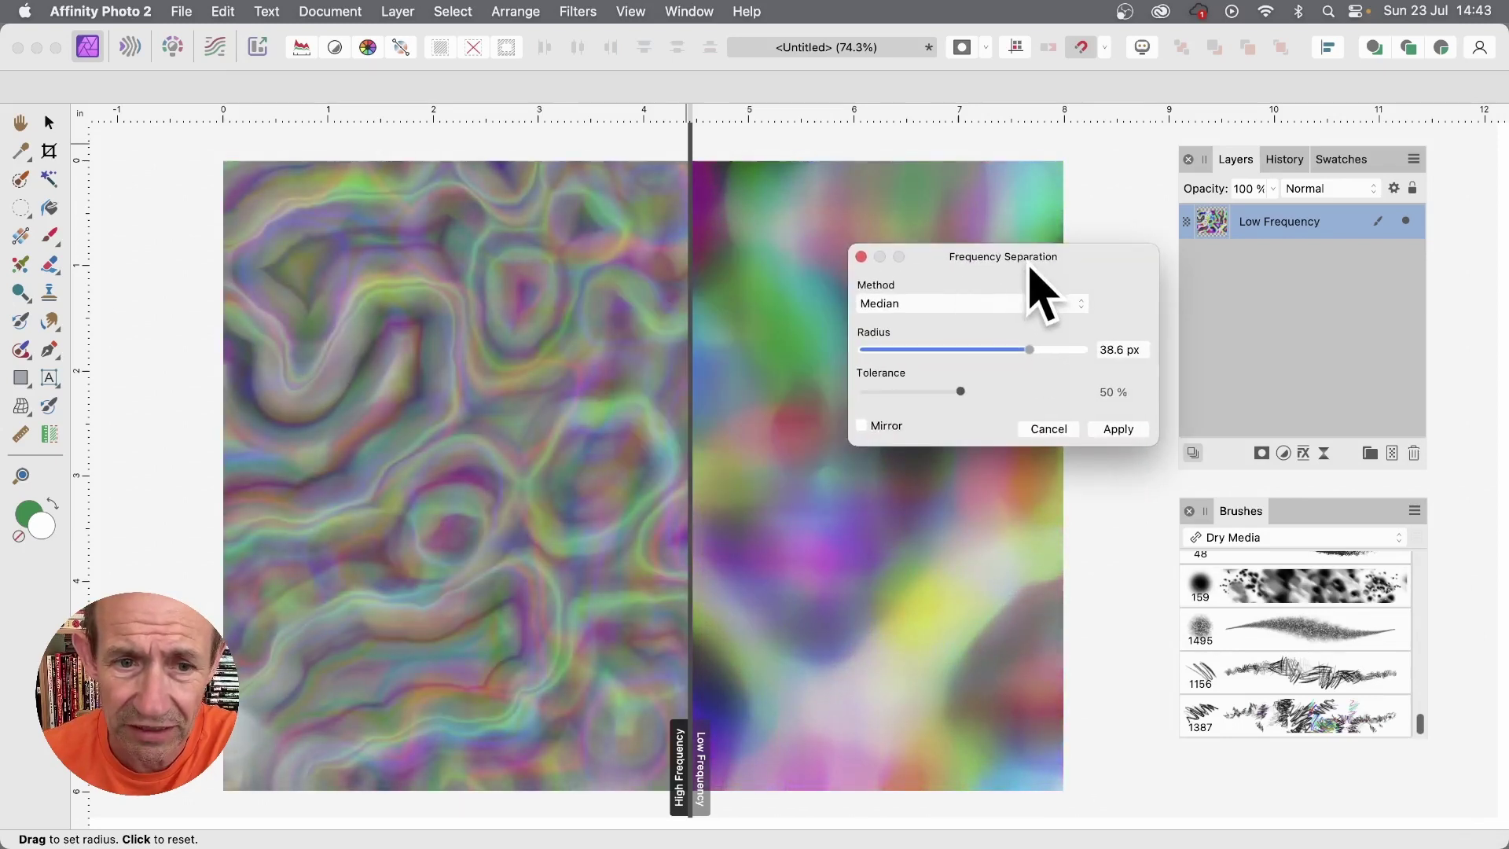
click(1112, 429)
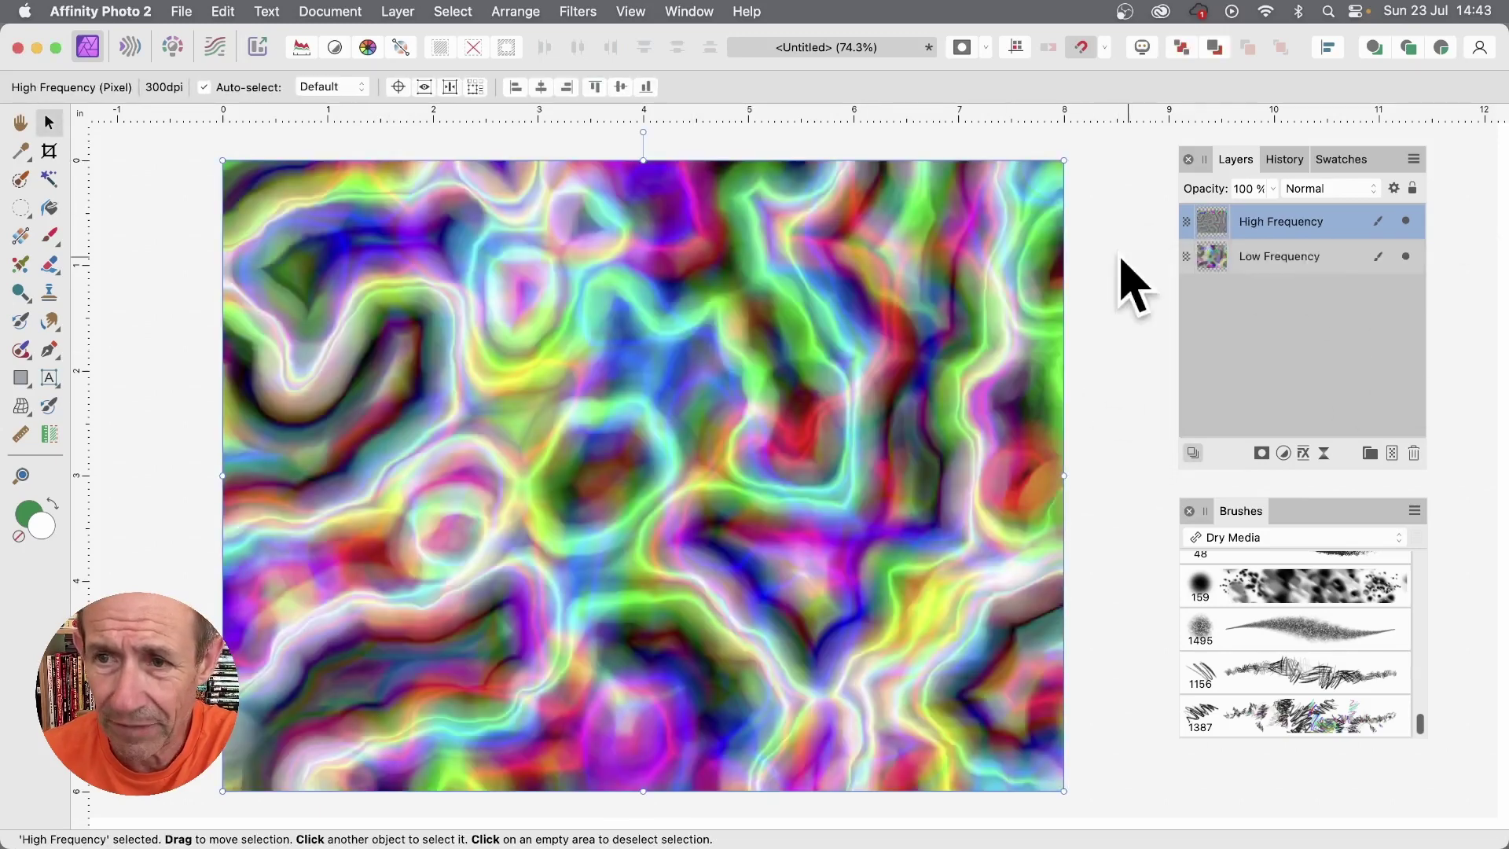
click(1406, 221)
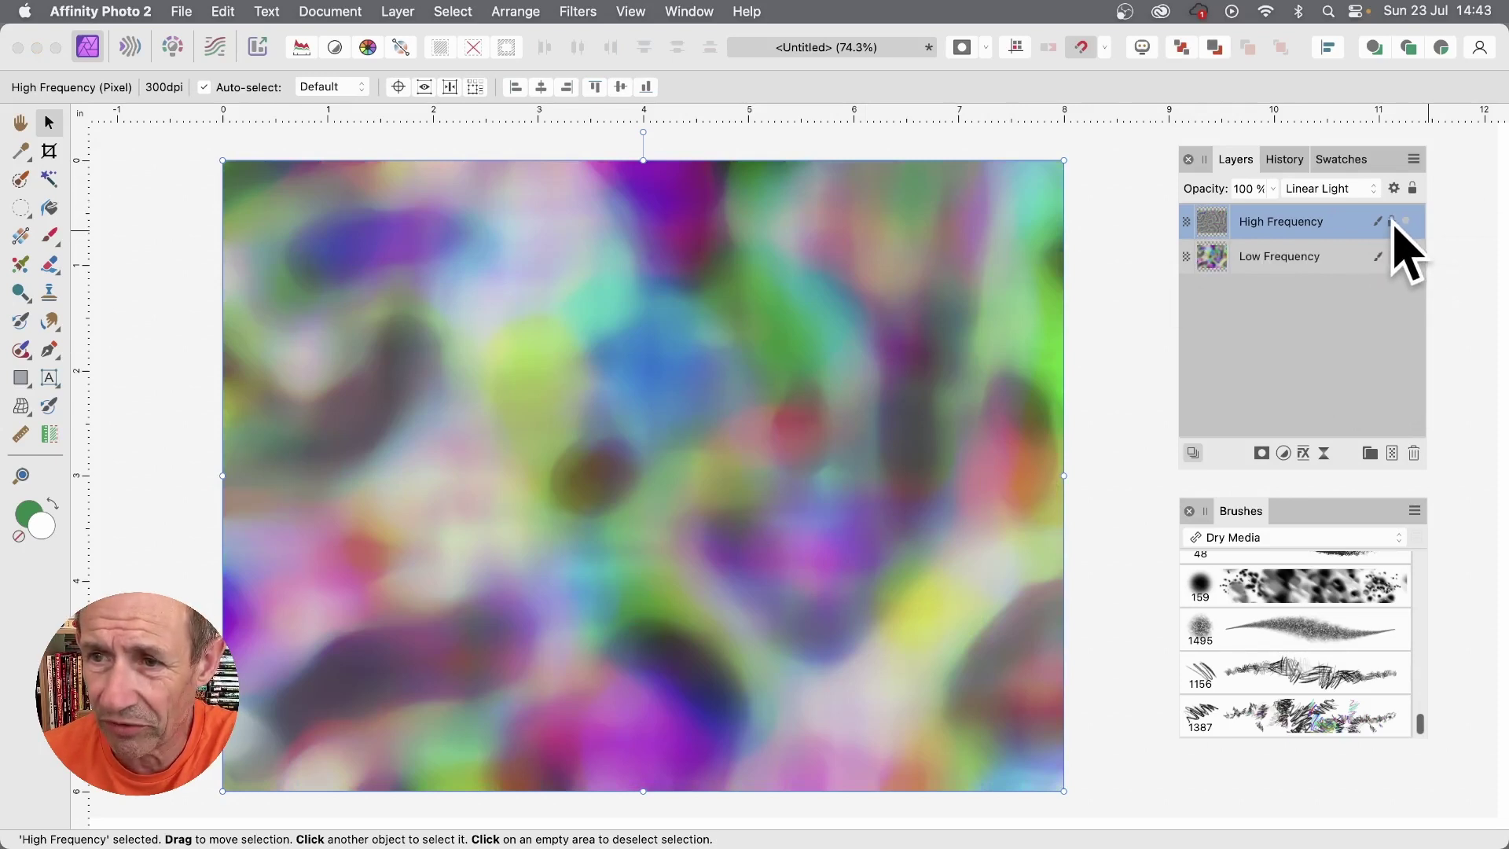
Step: Lock High Frequency, then blur the Low Frequency layer with a 200 px Maximum Blur
click(1392, 222)
click(1307, 257)
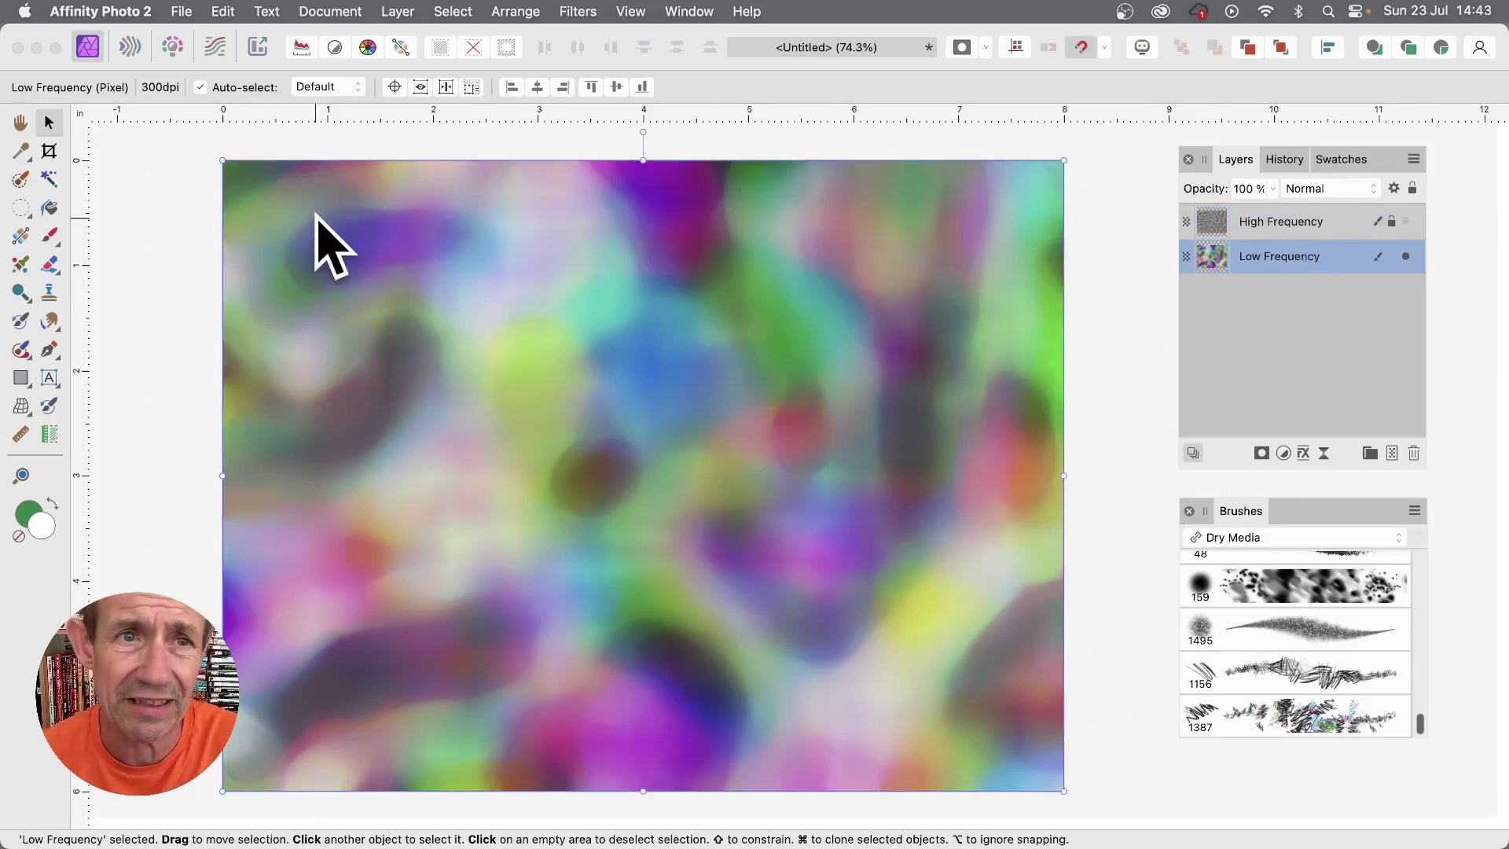
click(389, 11)
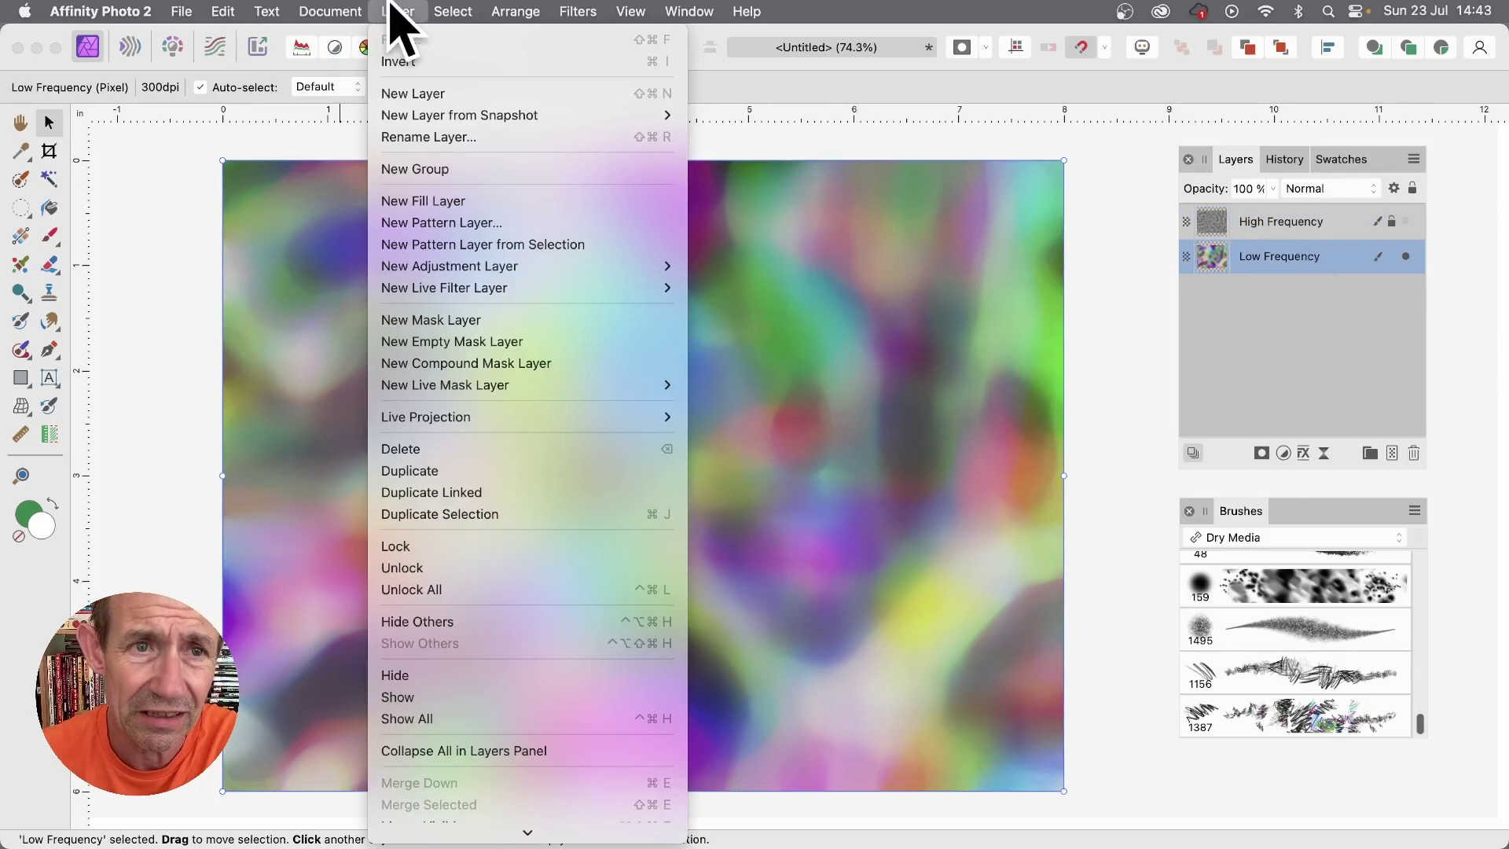
mouse_move(566, 10)
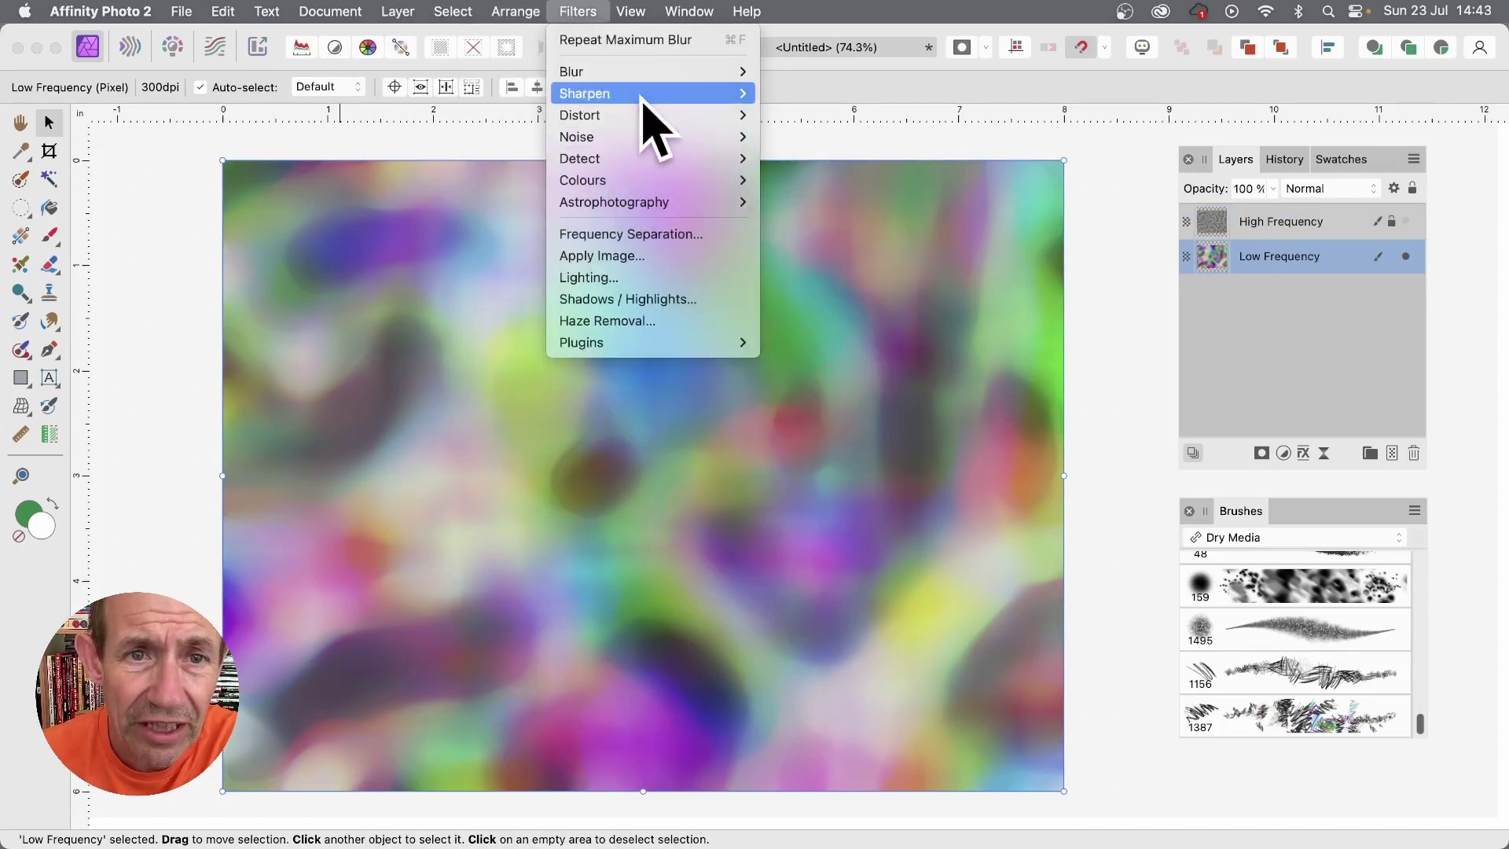
mouse_move(647, 73)
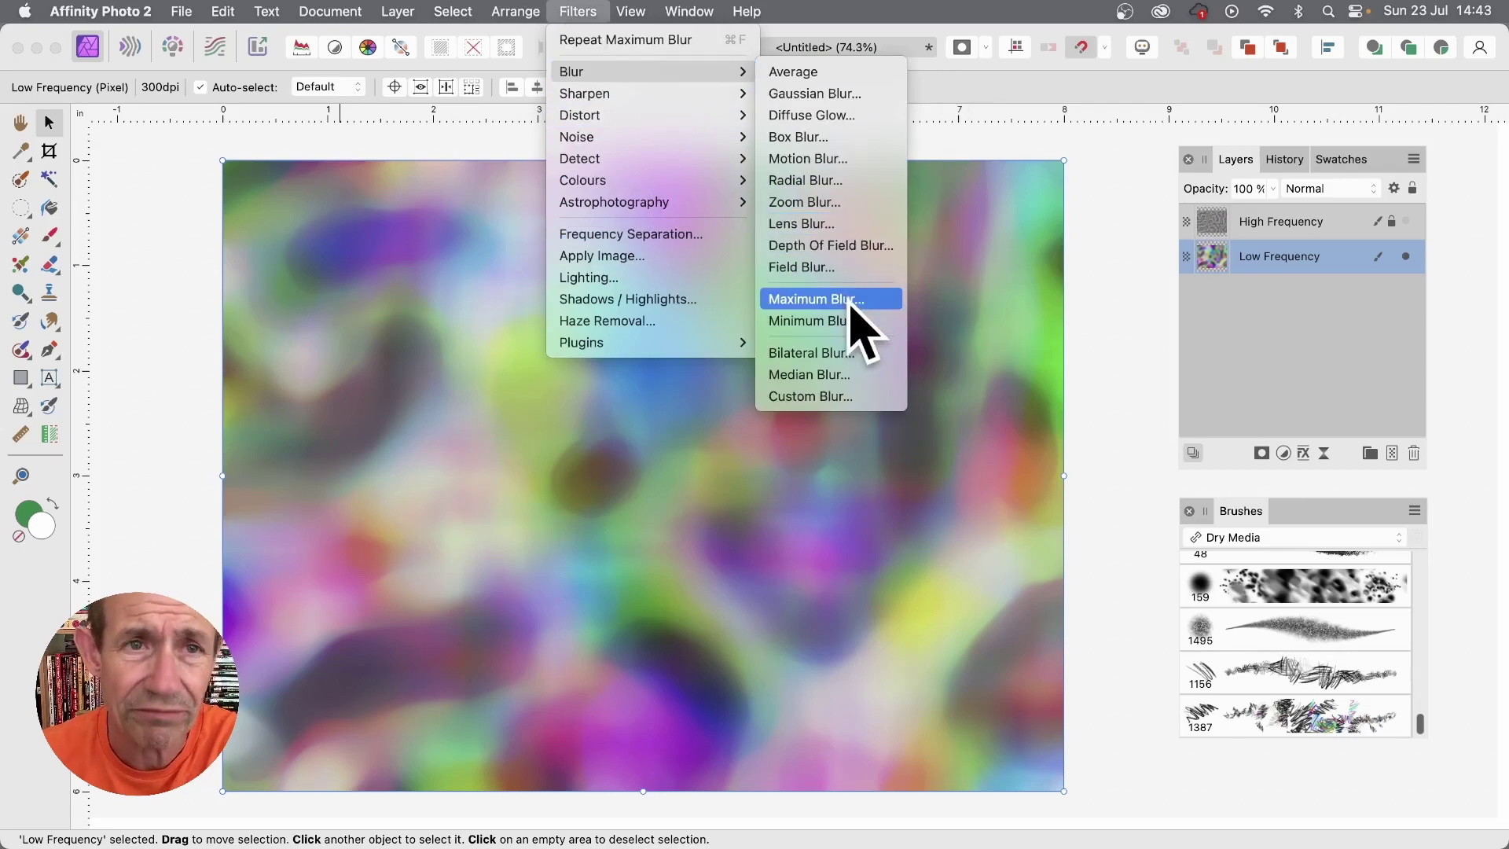
click(860, 327)
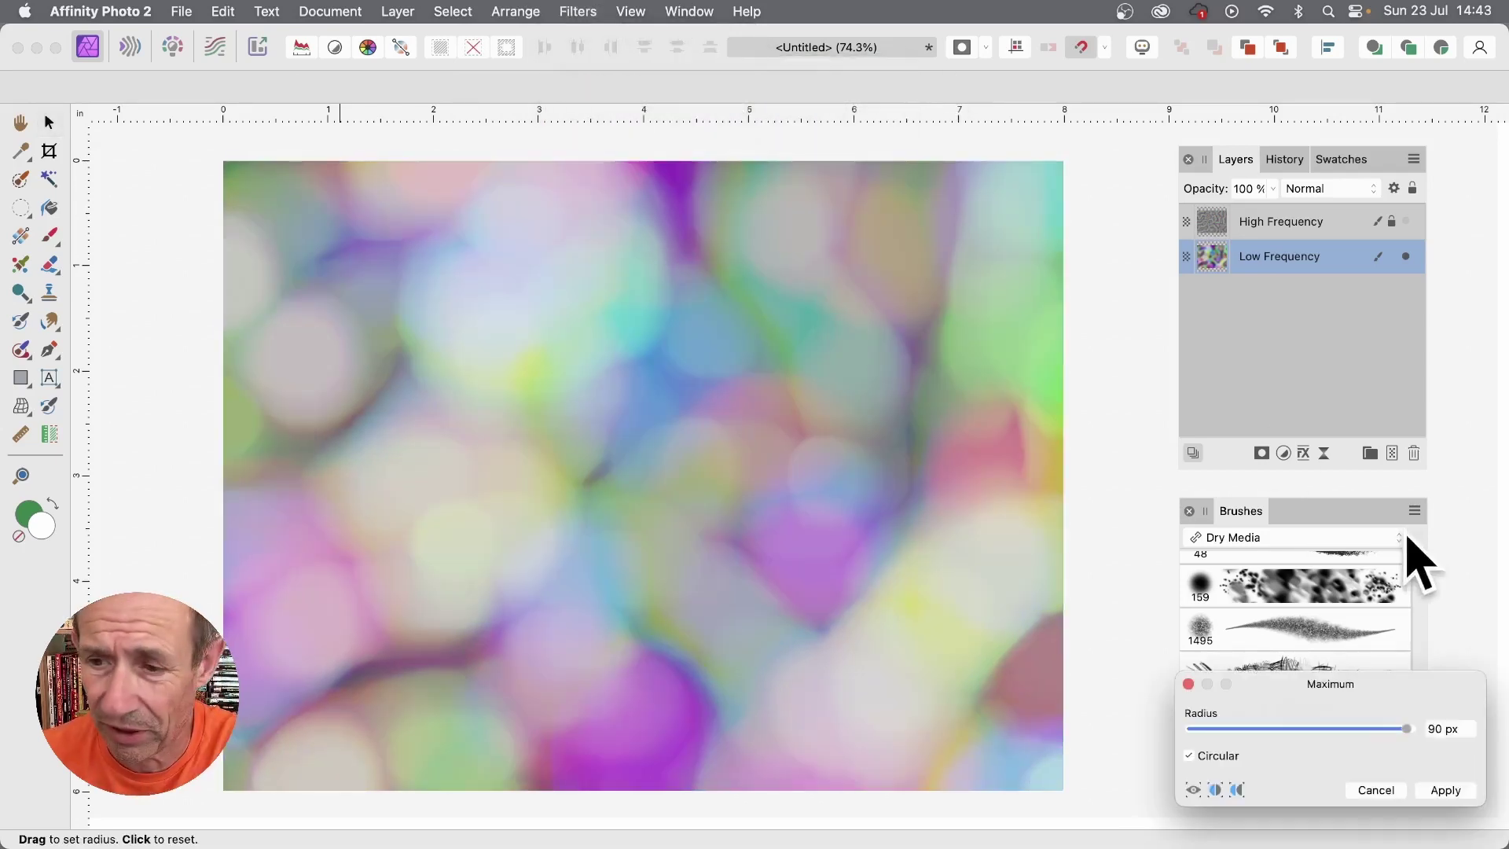
drag(1353, 687, 854, 243)
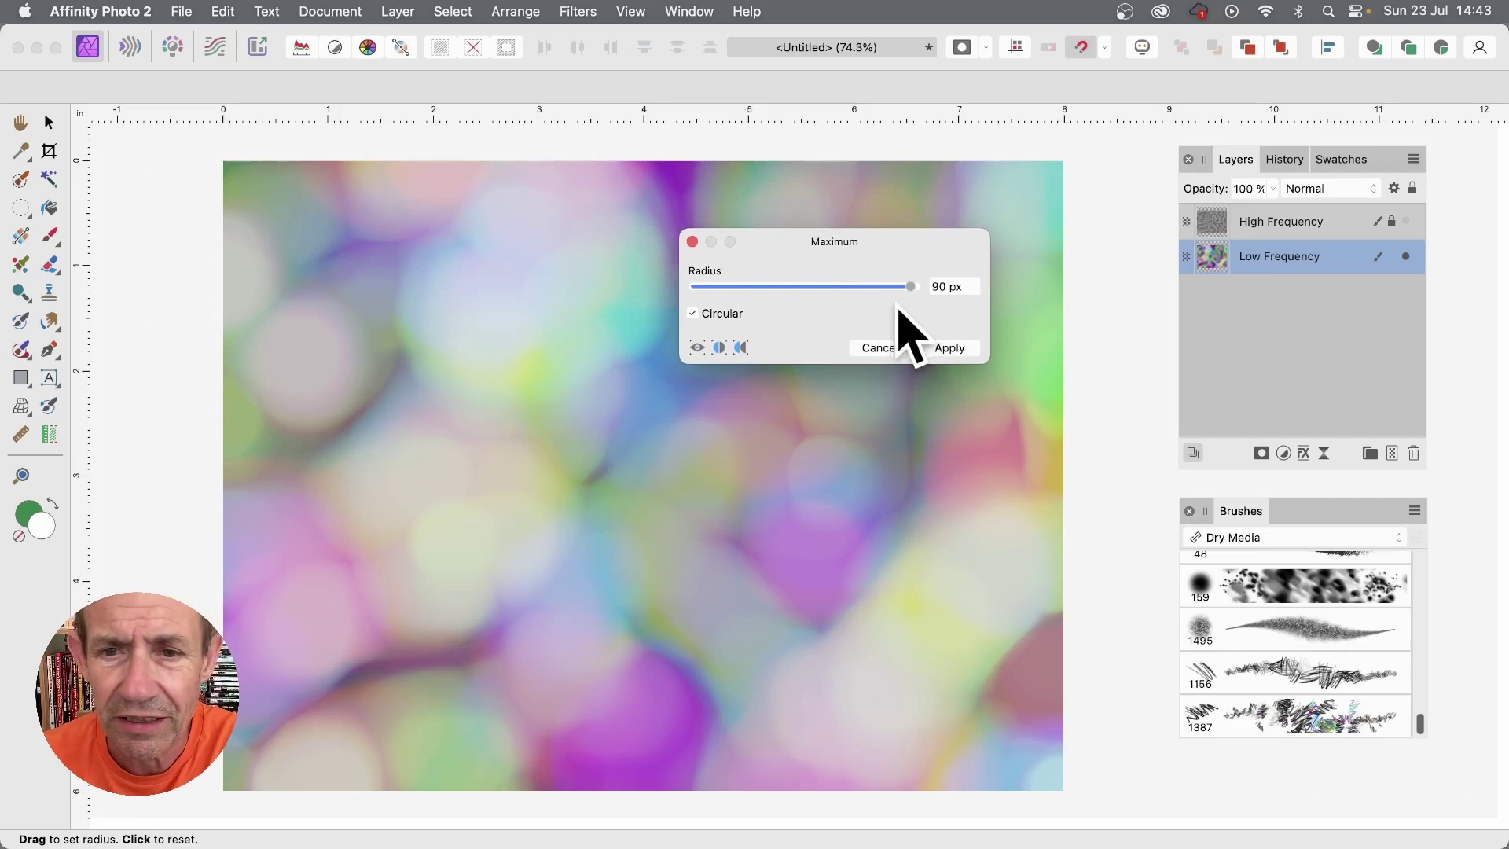
drag(909, 289, 926, 288)
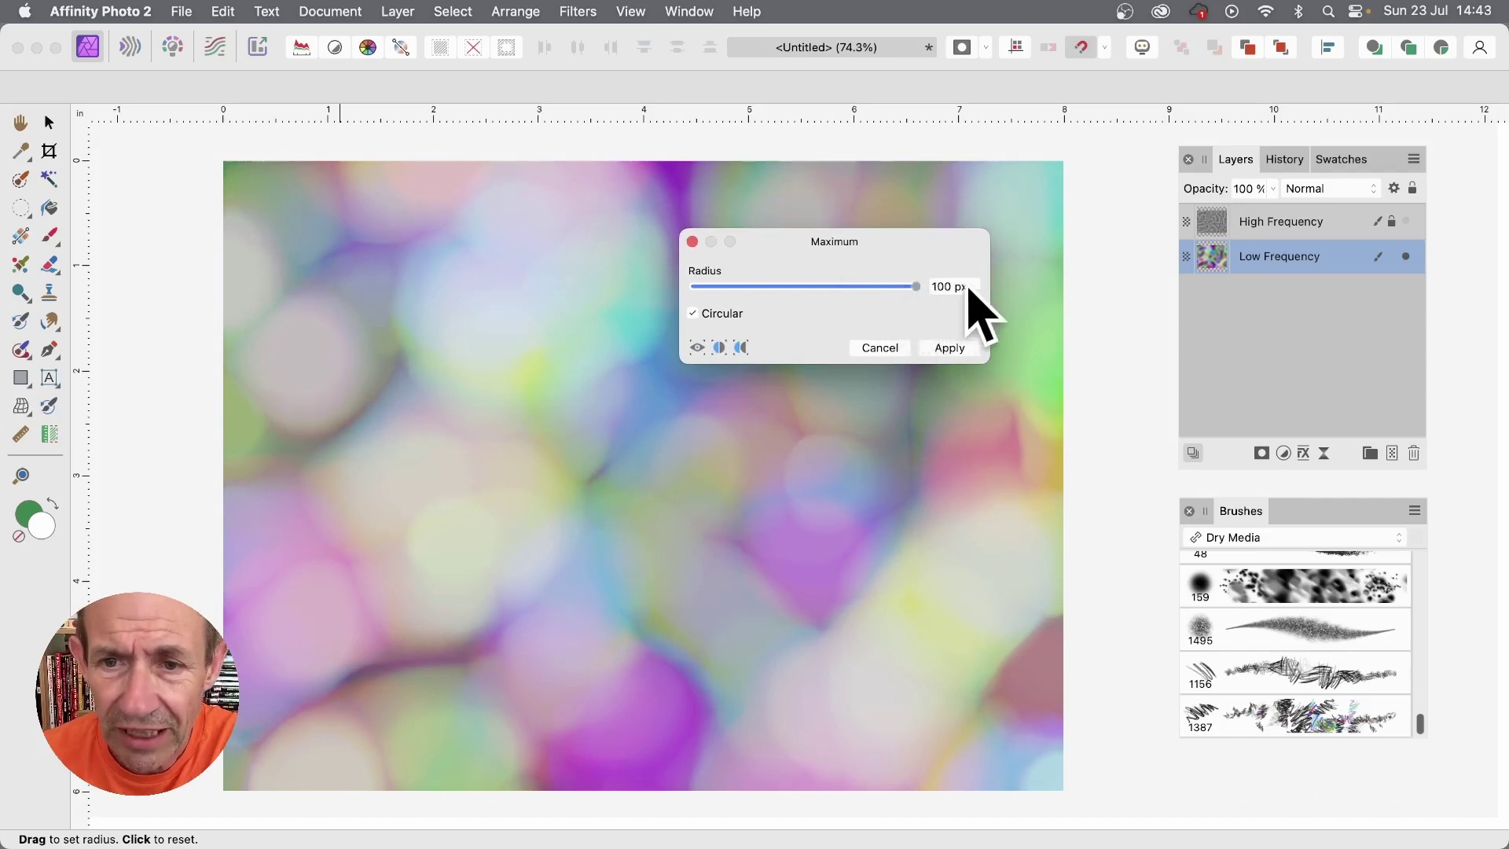
click(963, 287)
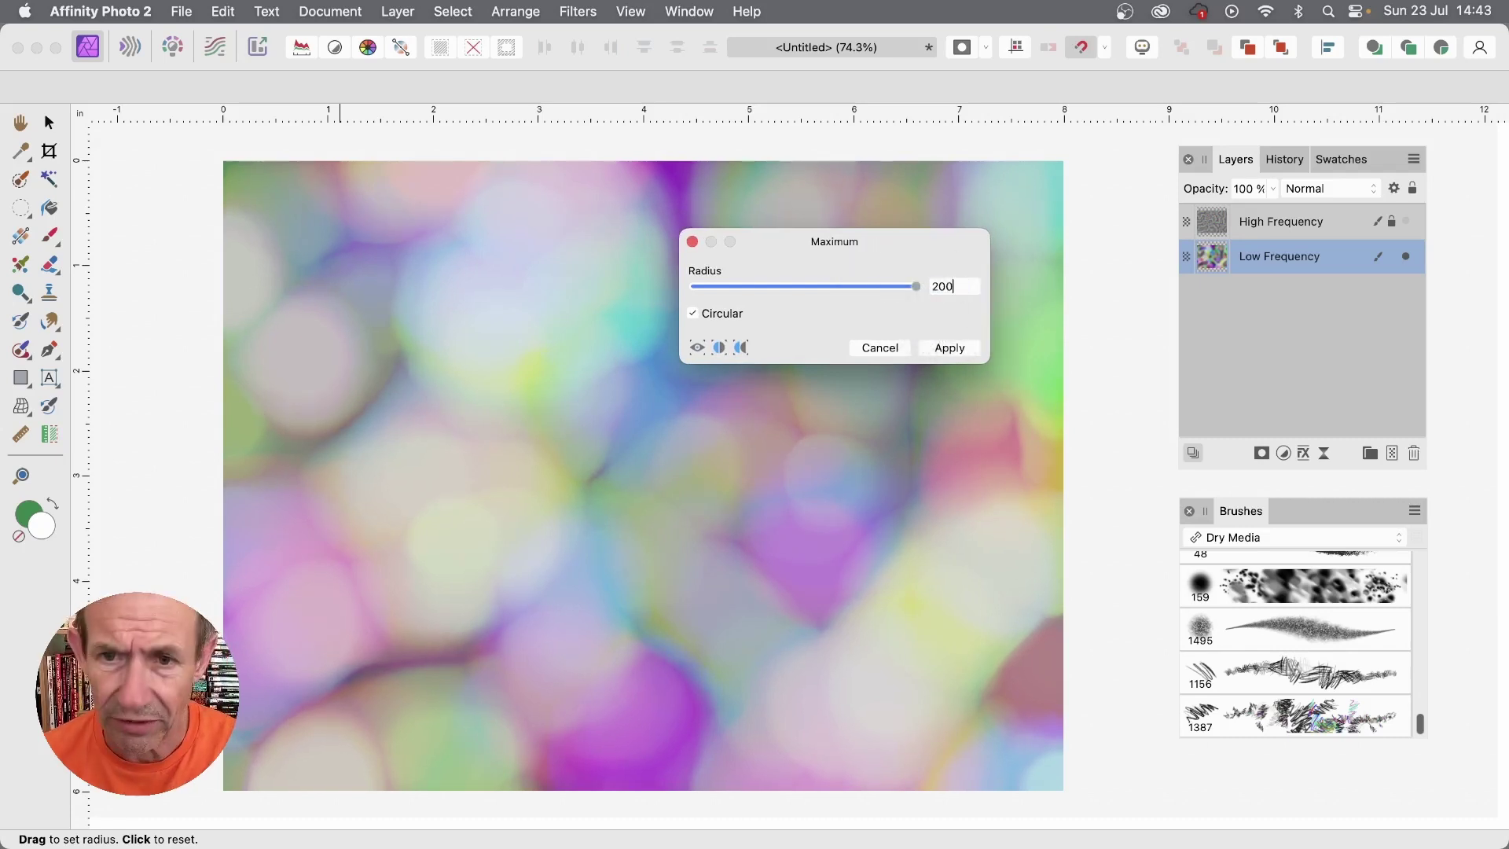
key(Return)
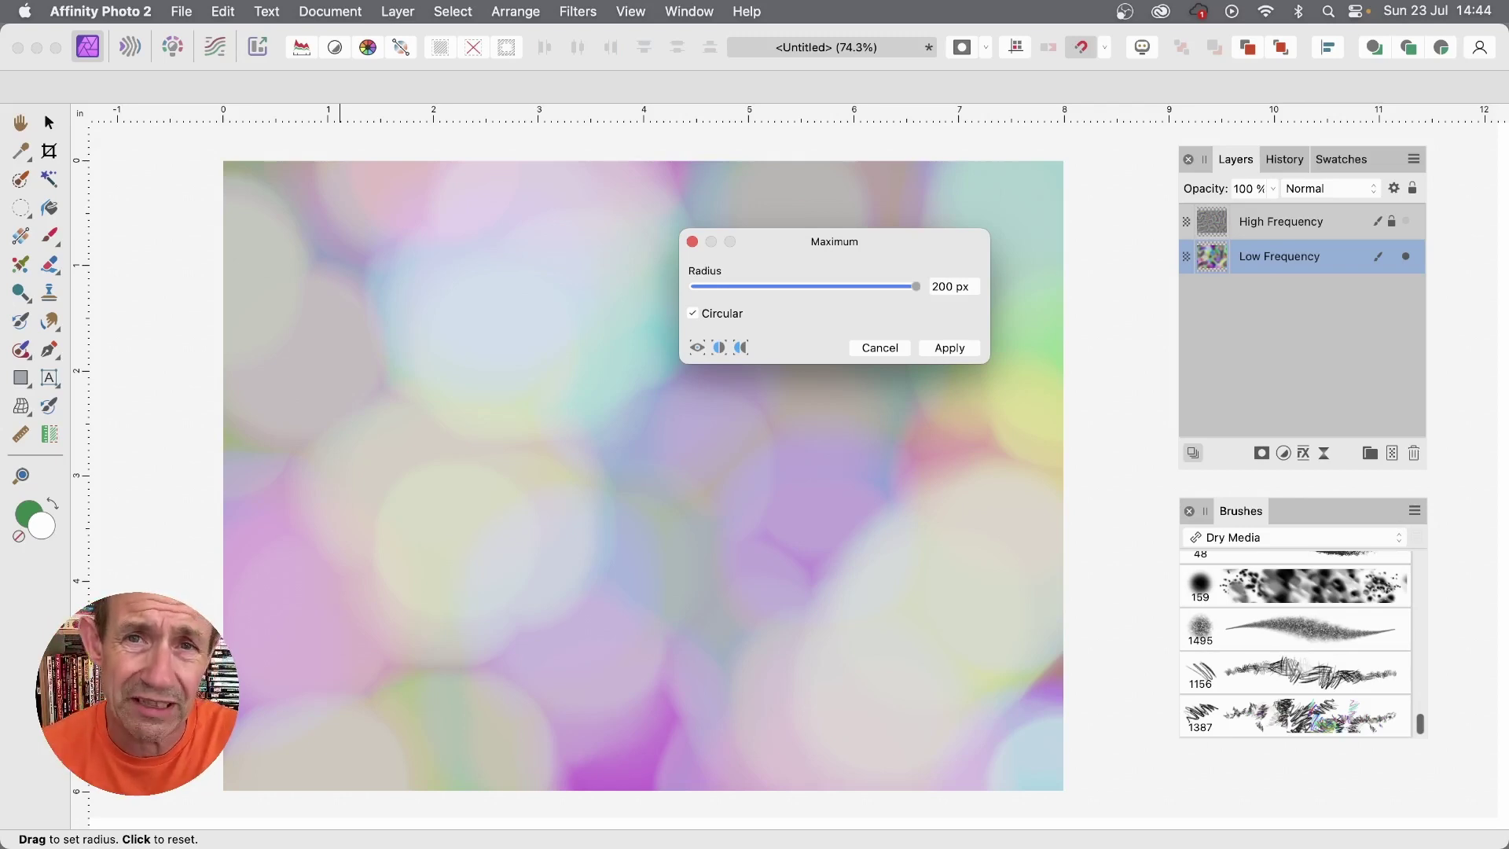
click(963, 348)
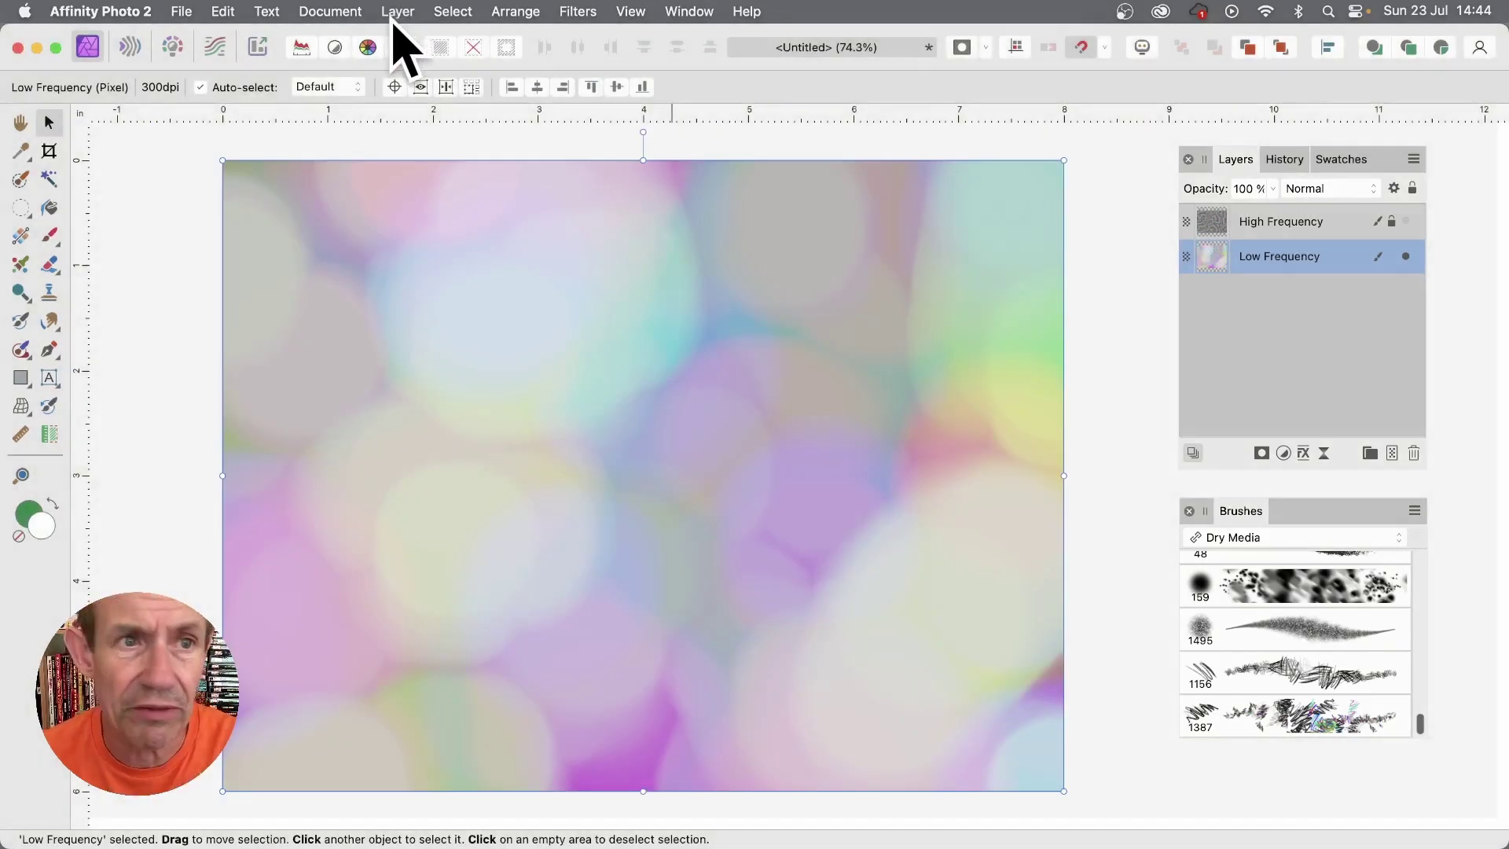
Step: Fade the 200 px Maximum Blur to 0% with the Negation blend mode
click(398, 11)
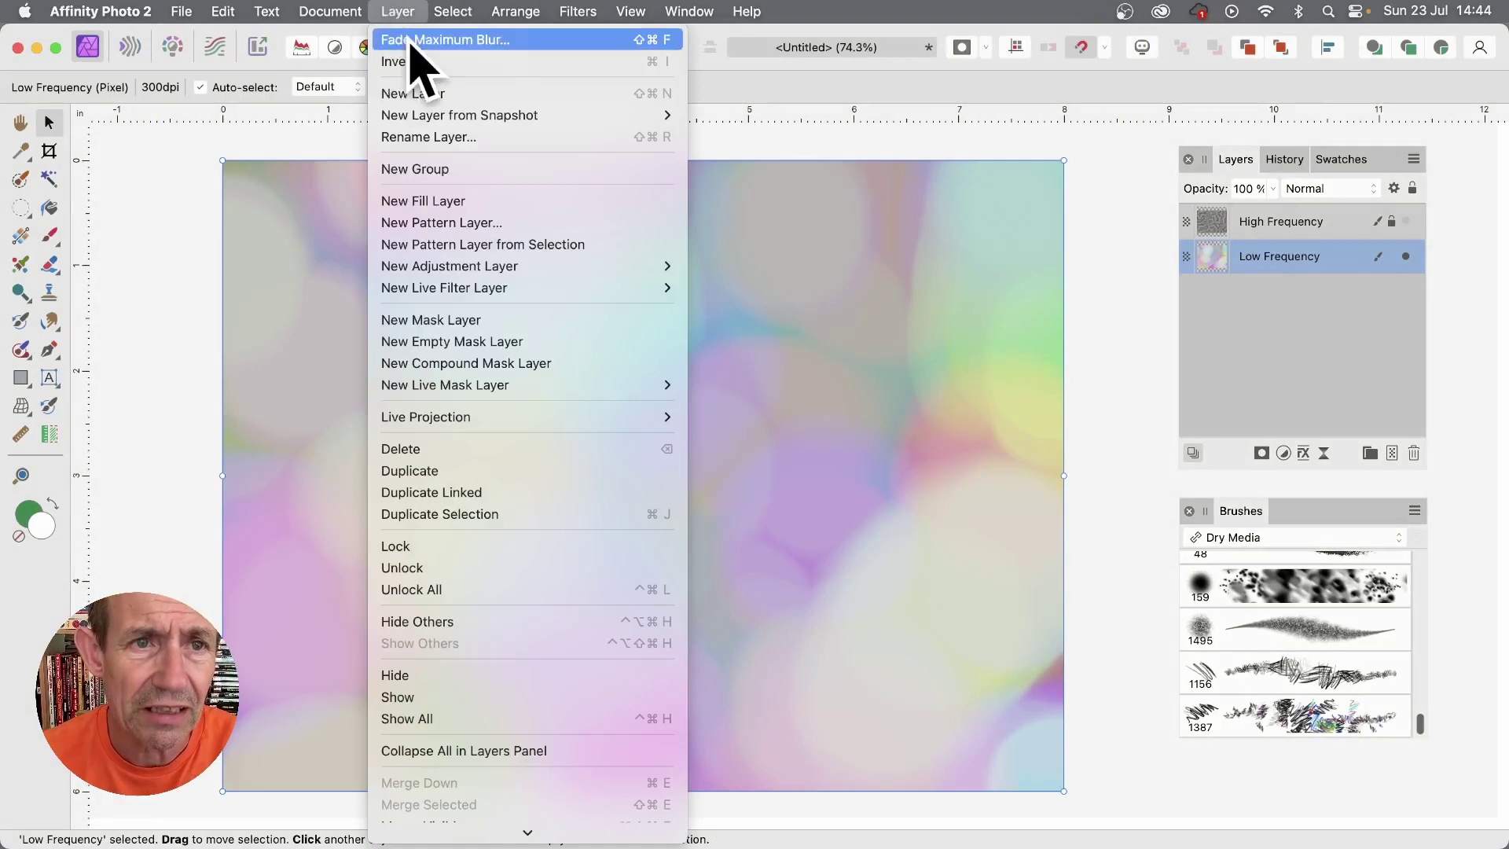
click(410, 41)
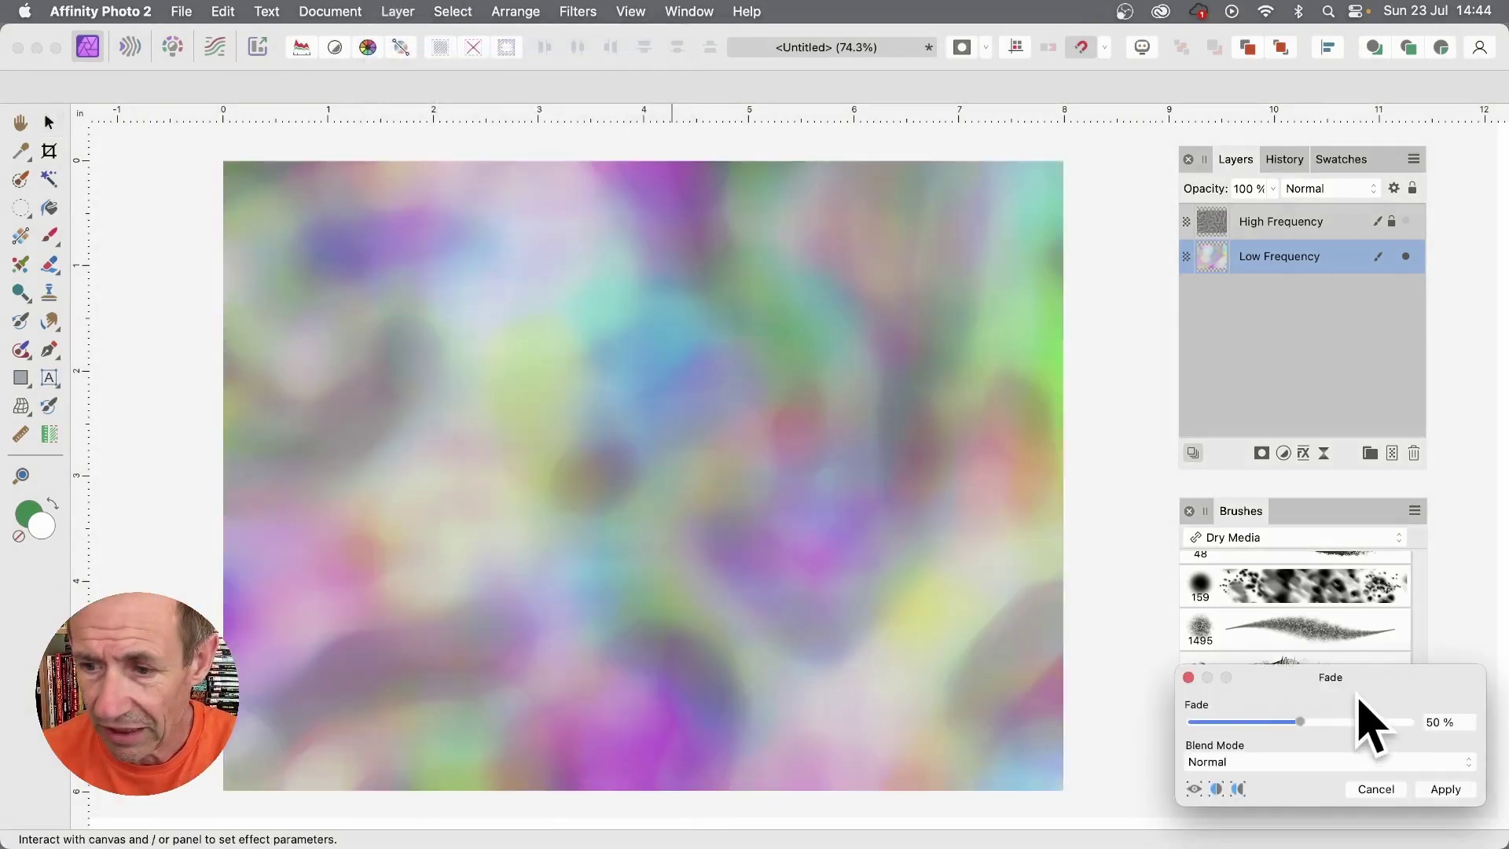
drag(1358, 697, 843, 312)
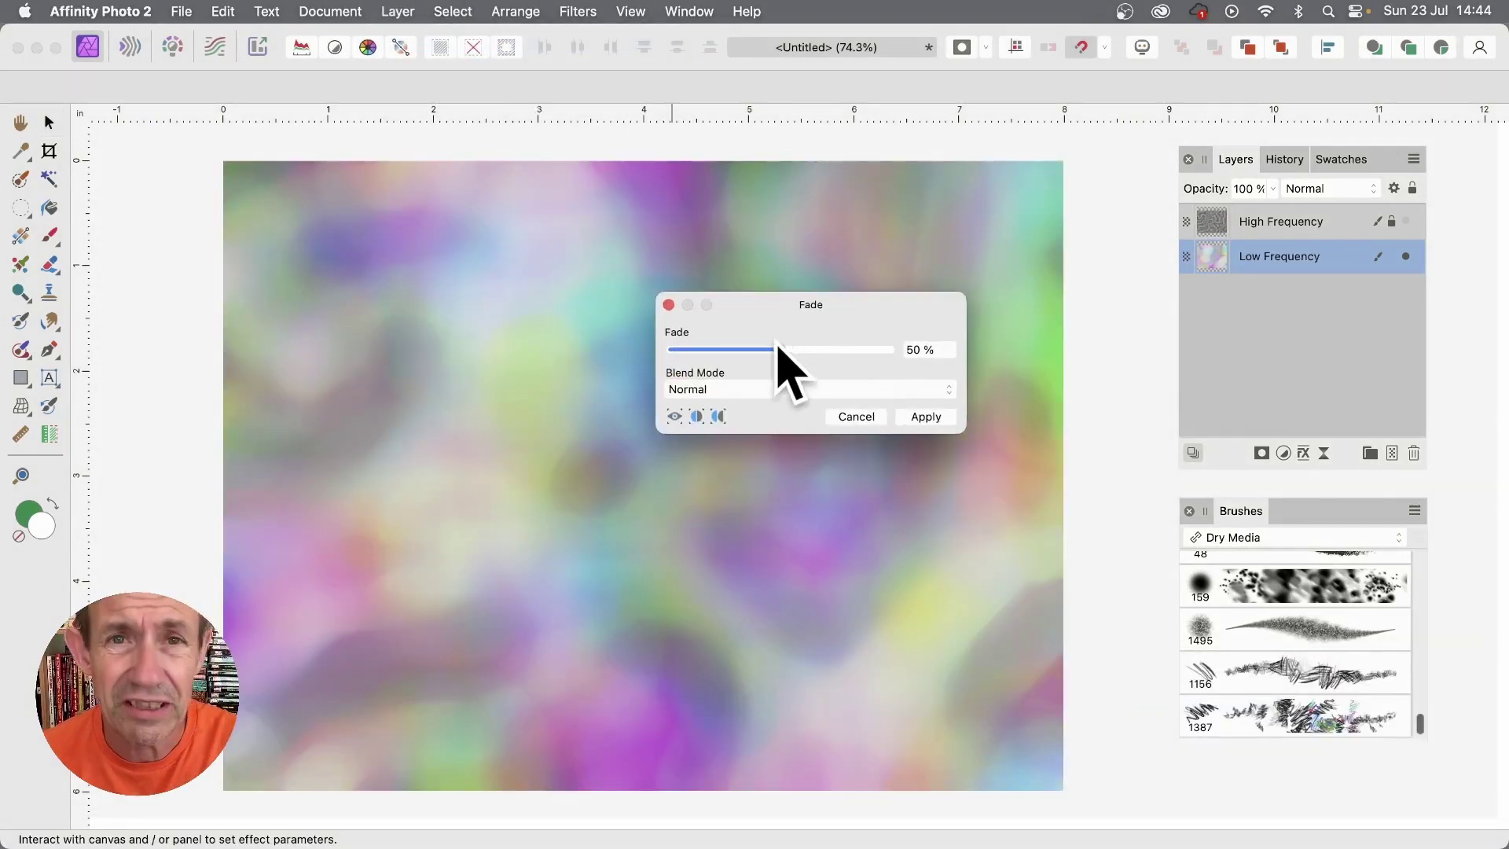
drag(707, 353, 724, 349)
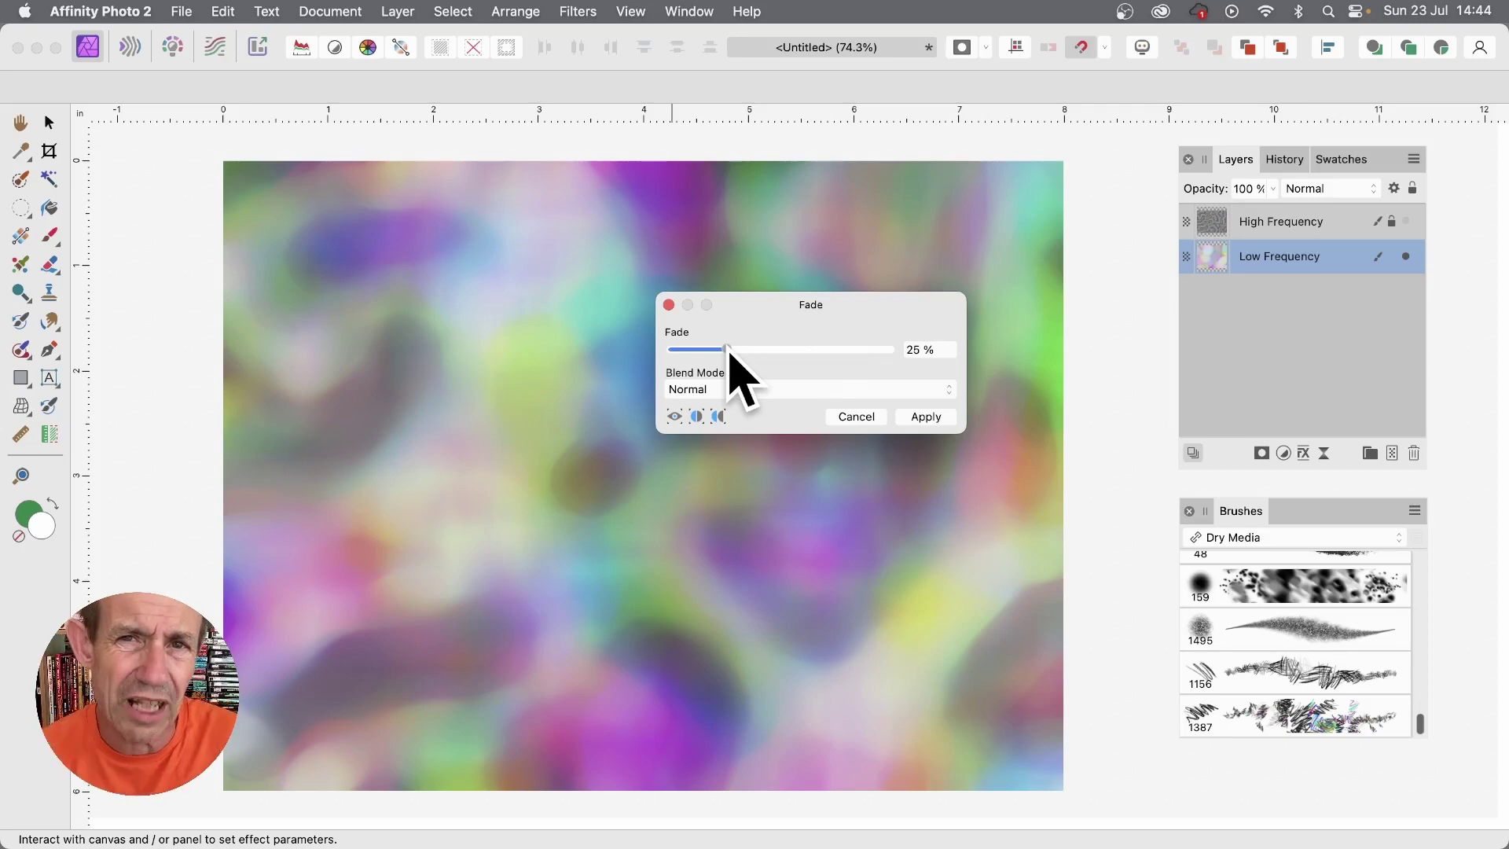
drag(731, 355, 672, 354)
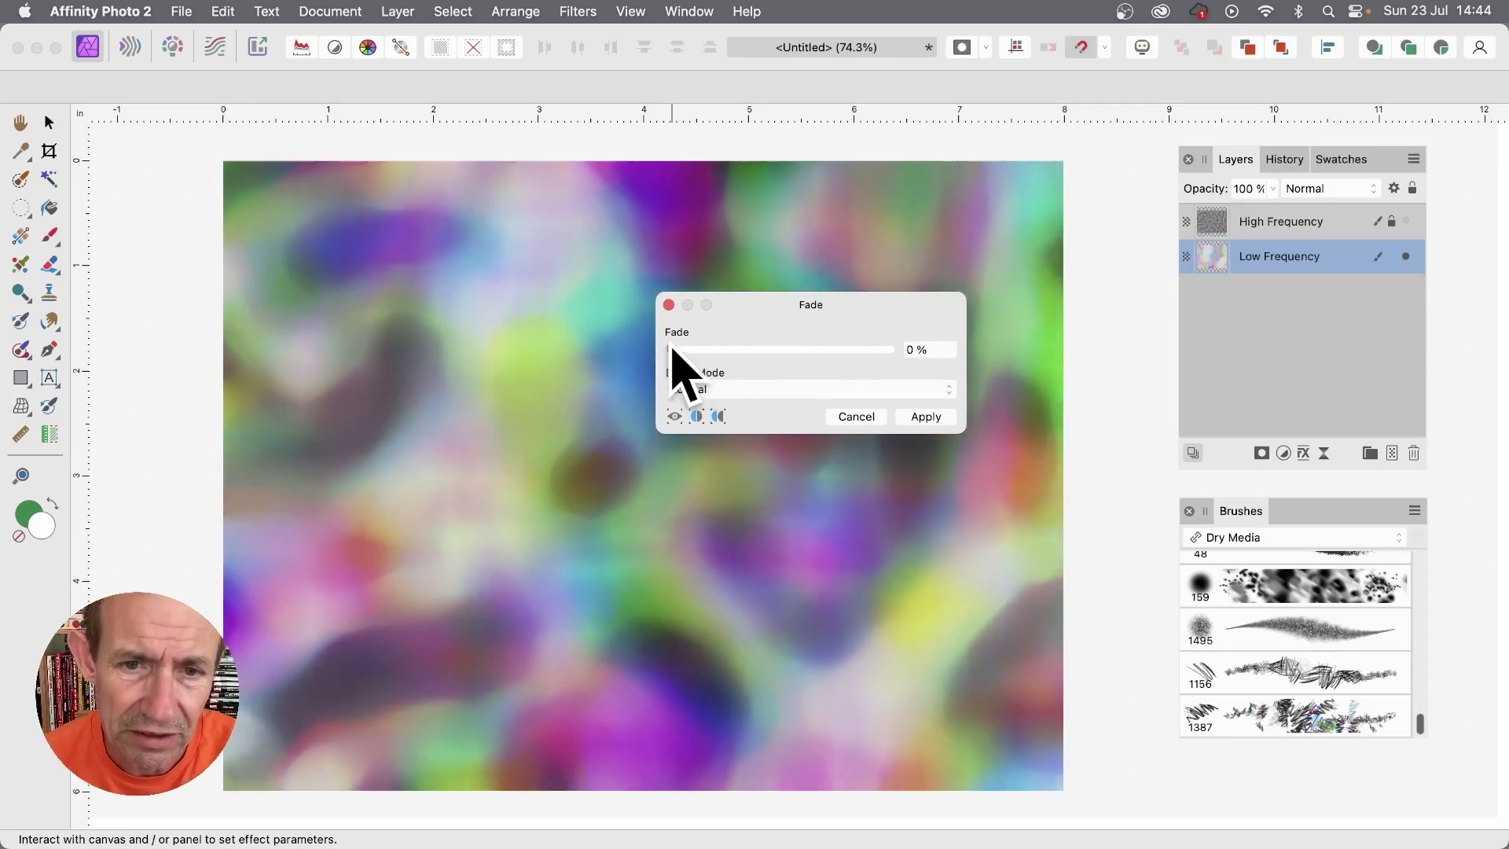
click(794, 390)
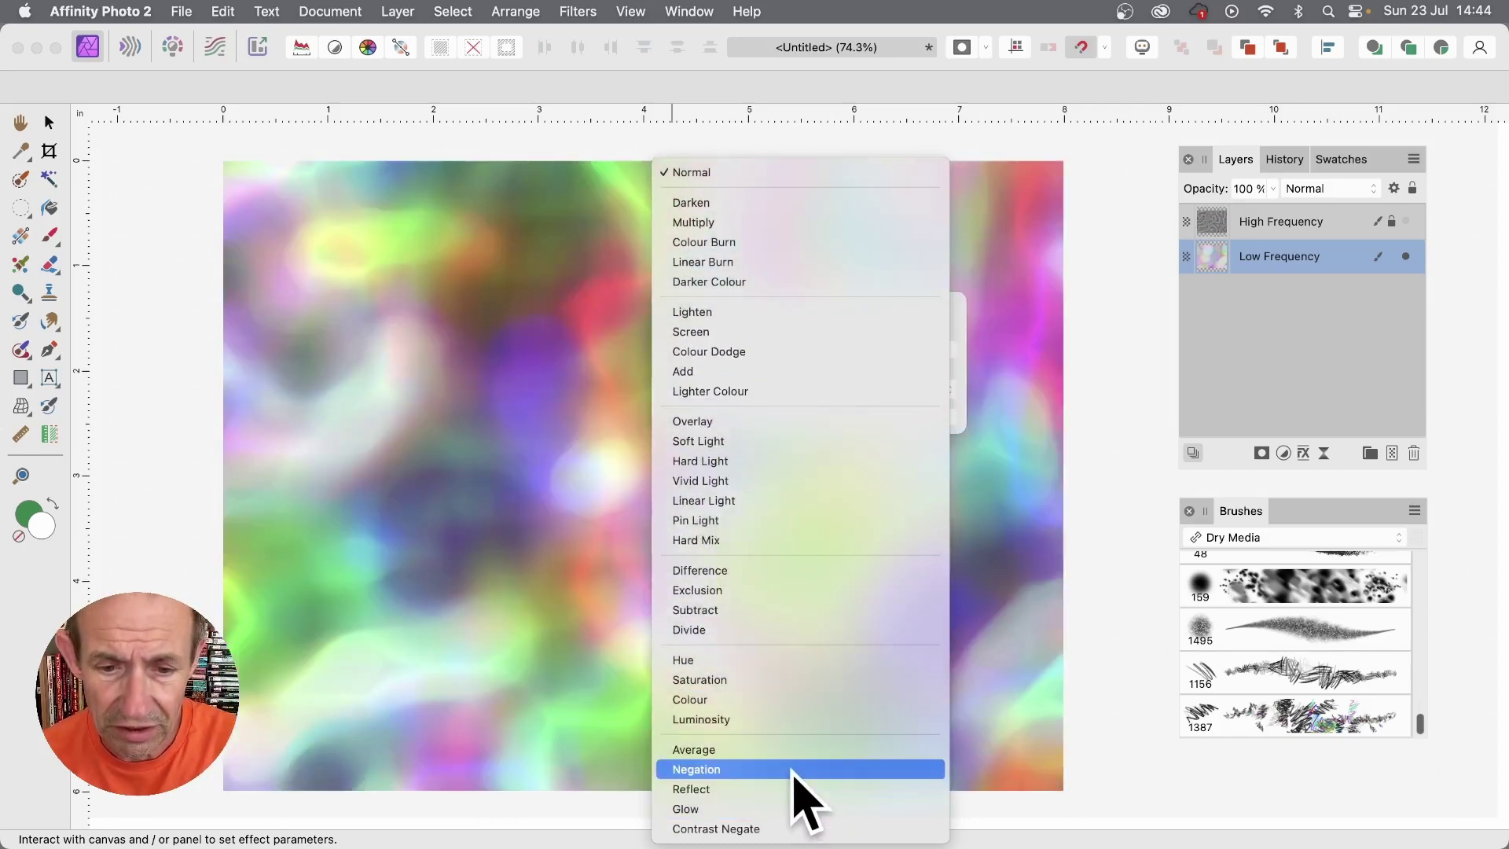
click(802, 770)
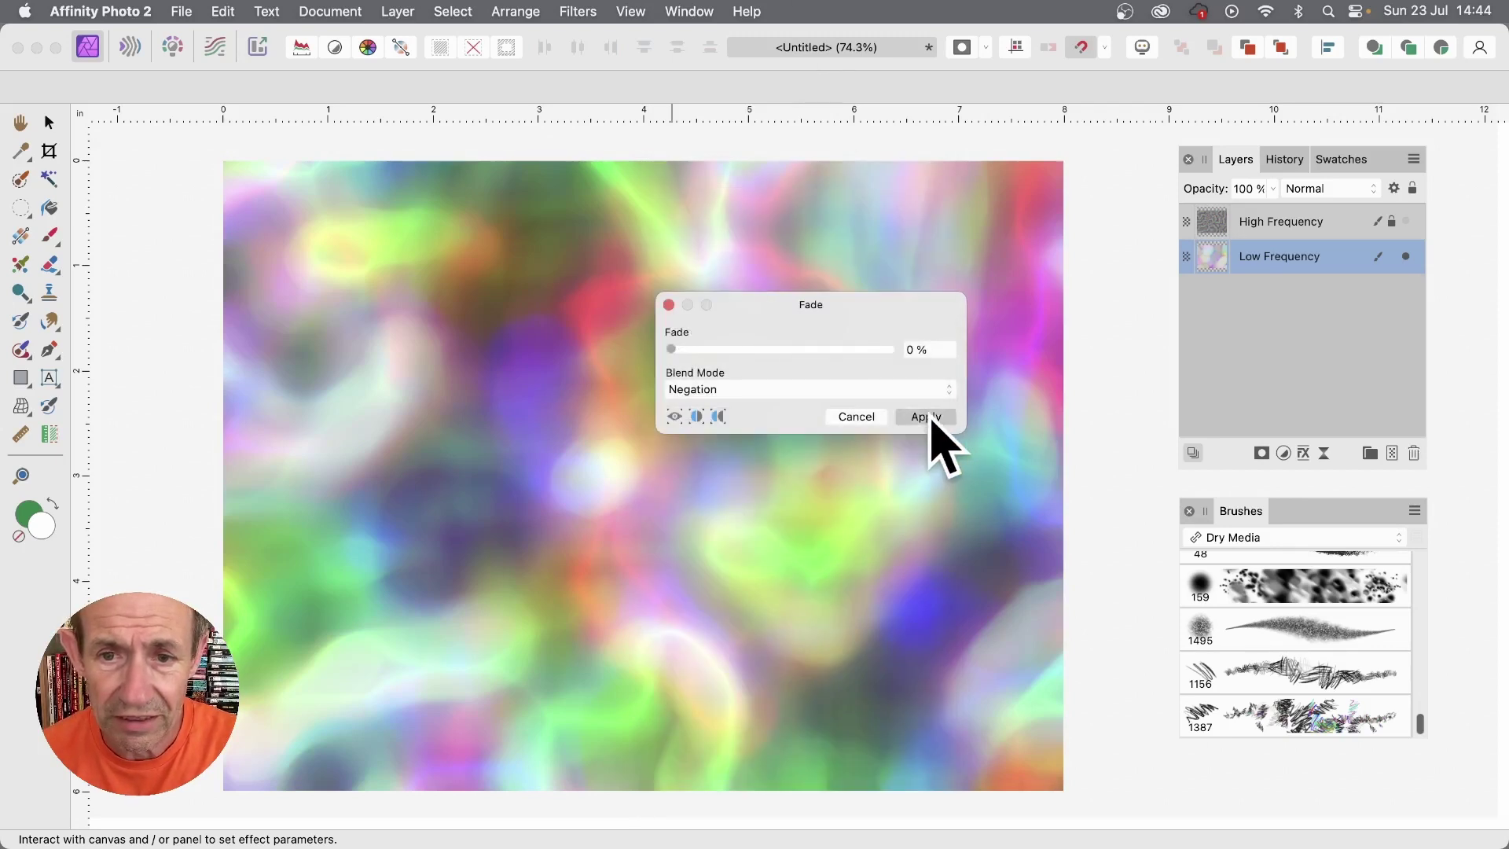
click(928, 417)
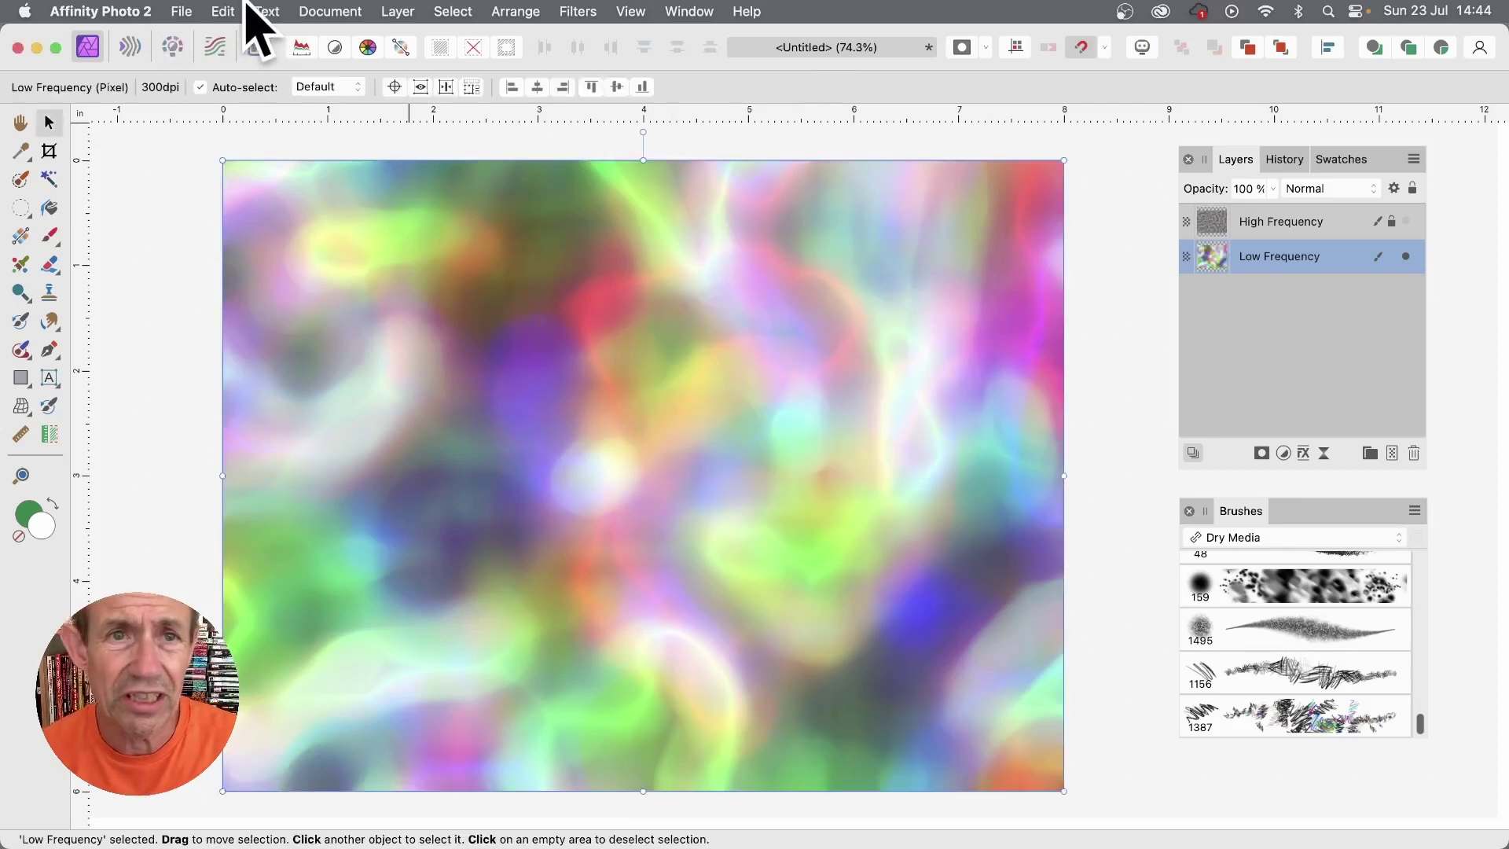
Step: Repeat the Maximum Blur on Low Frequency and fade it to 0% using Negation
click(579, 11)
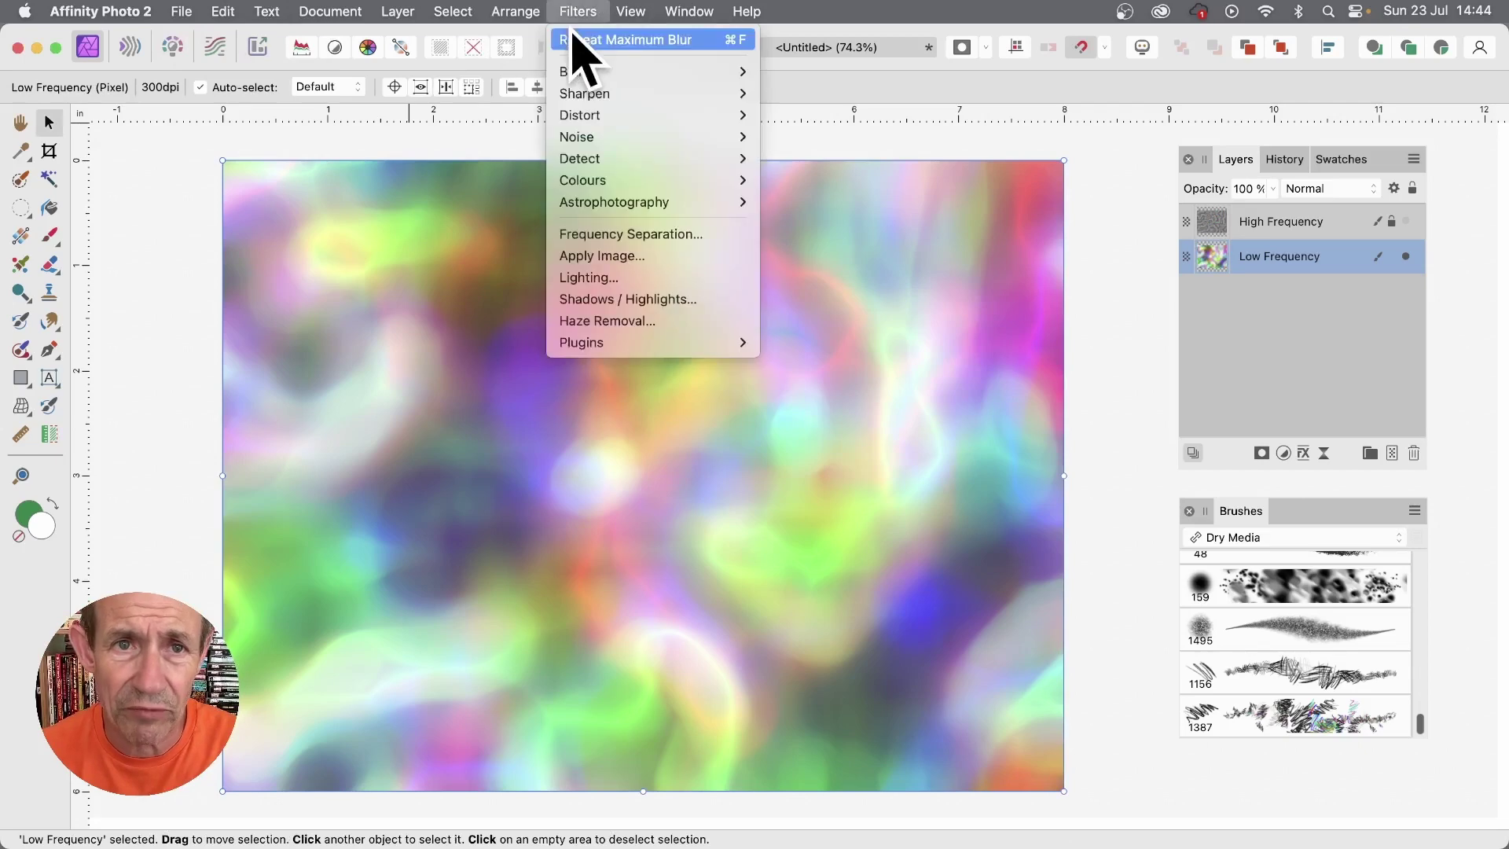
key(Escape)
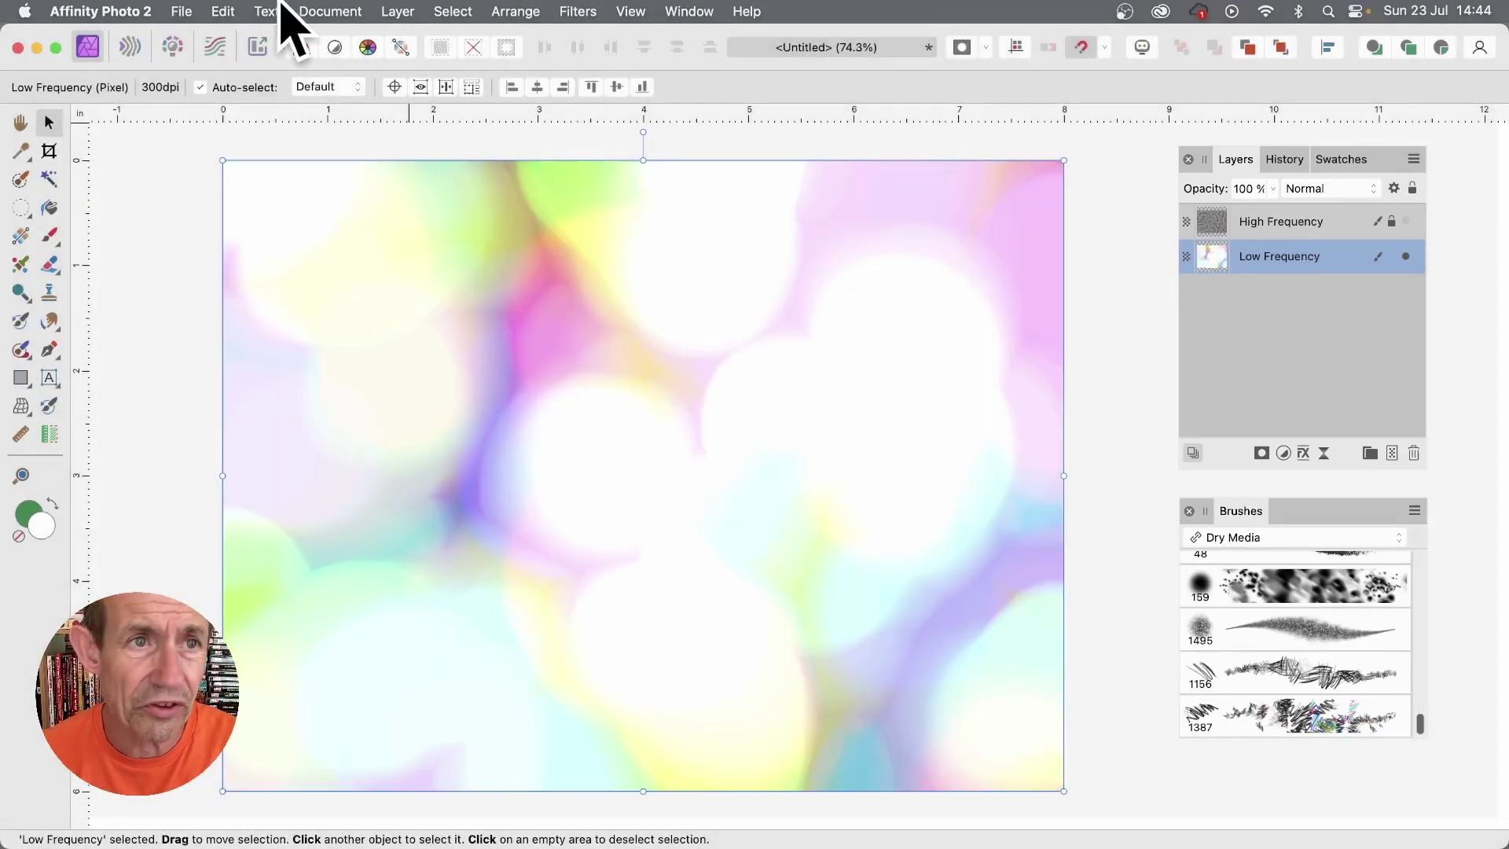
click(271, 11)
mouse_move(397, 11)
click(441, 39)
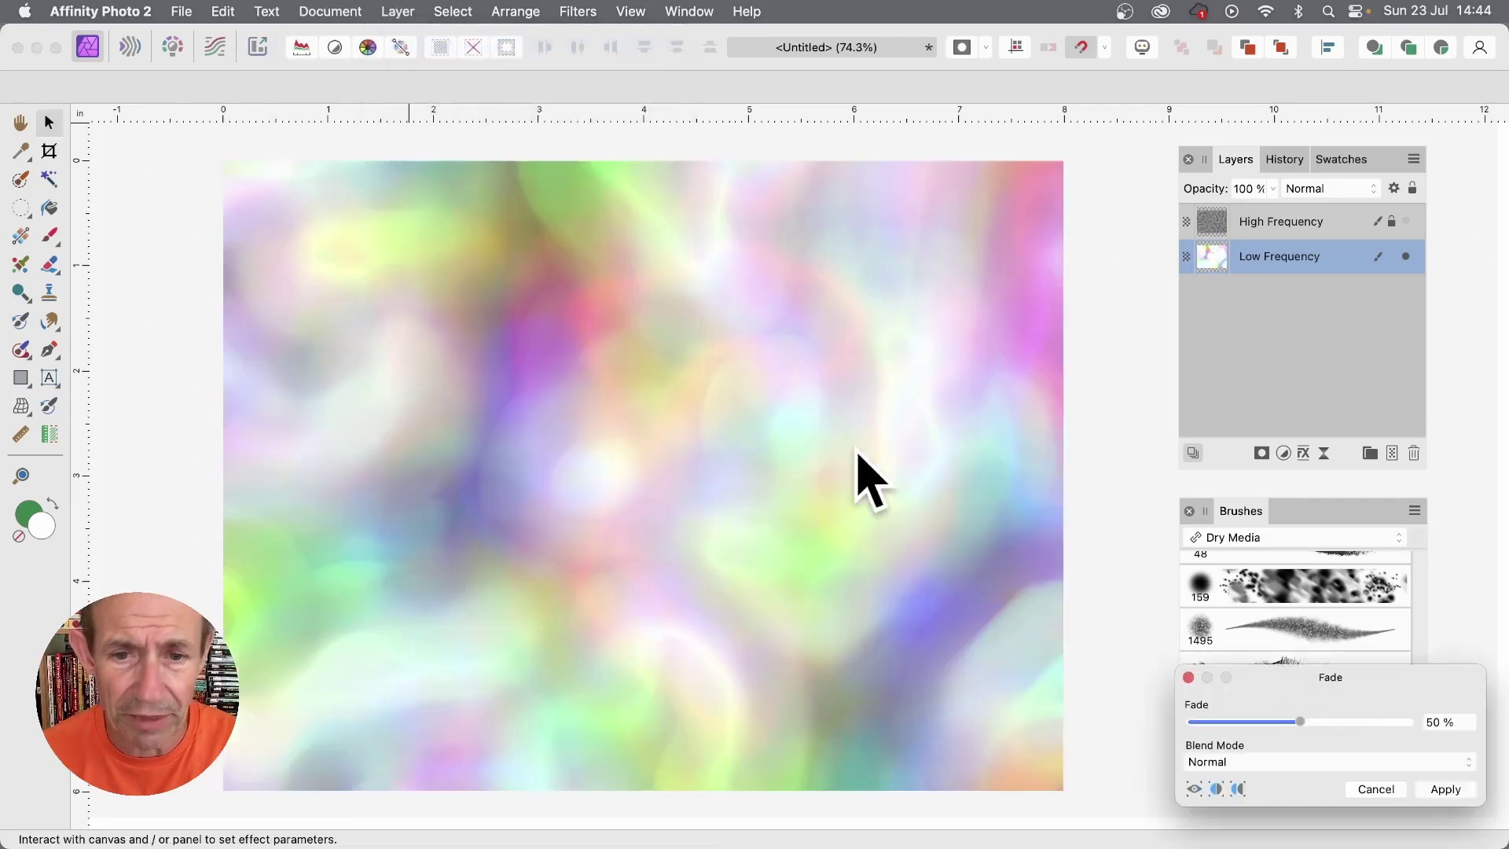
drag(1194, 586, 740, 257)
drag(685, 297, 526, 296)
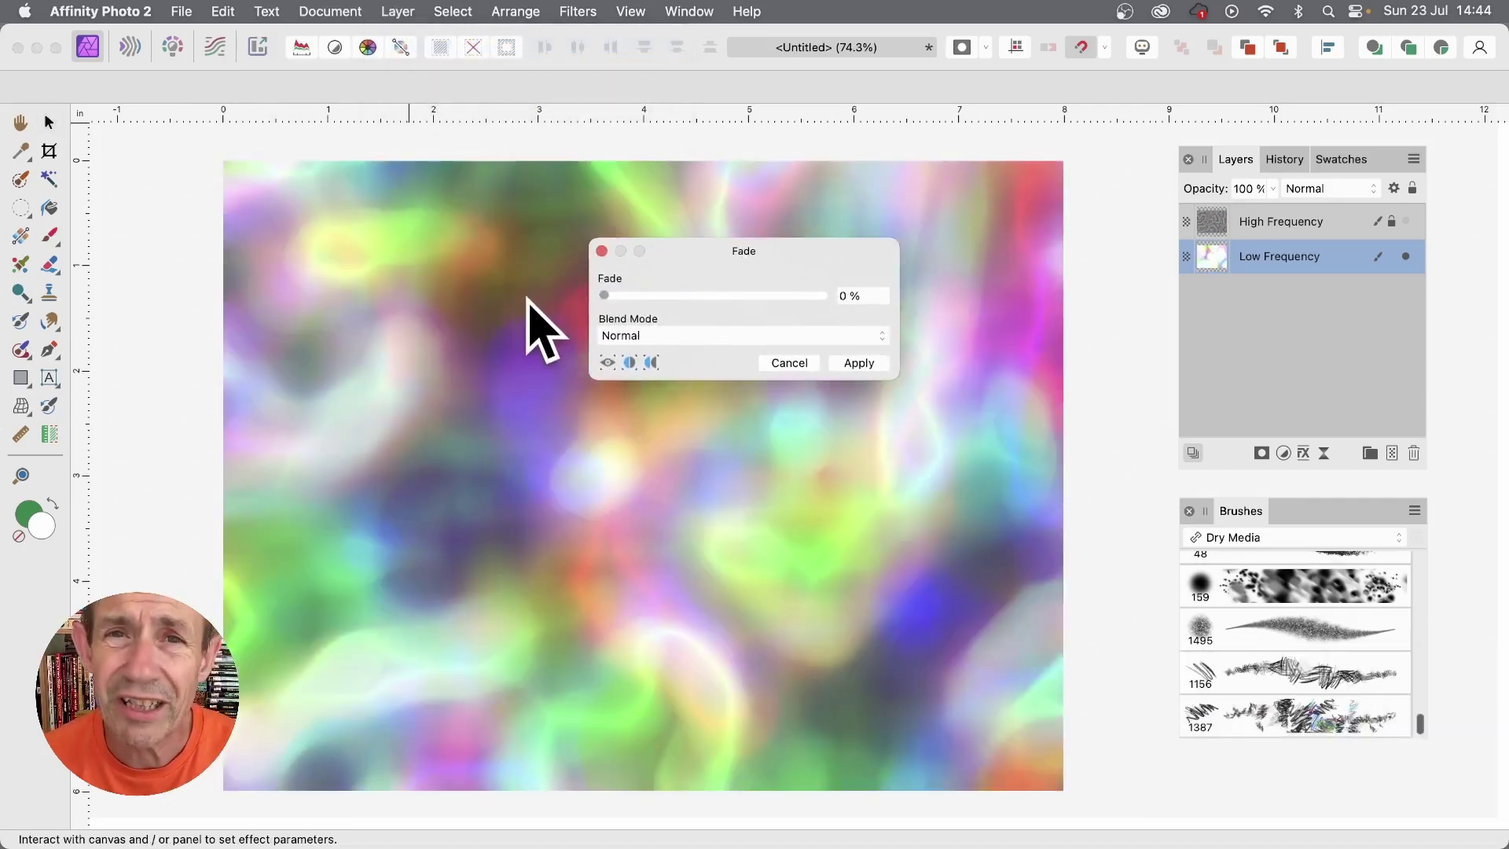
click(713, 335)
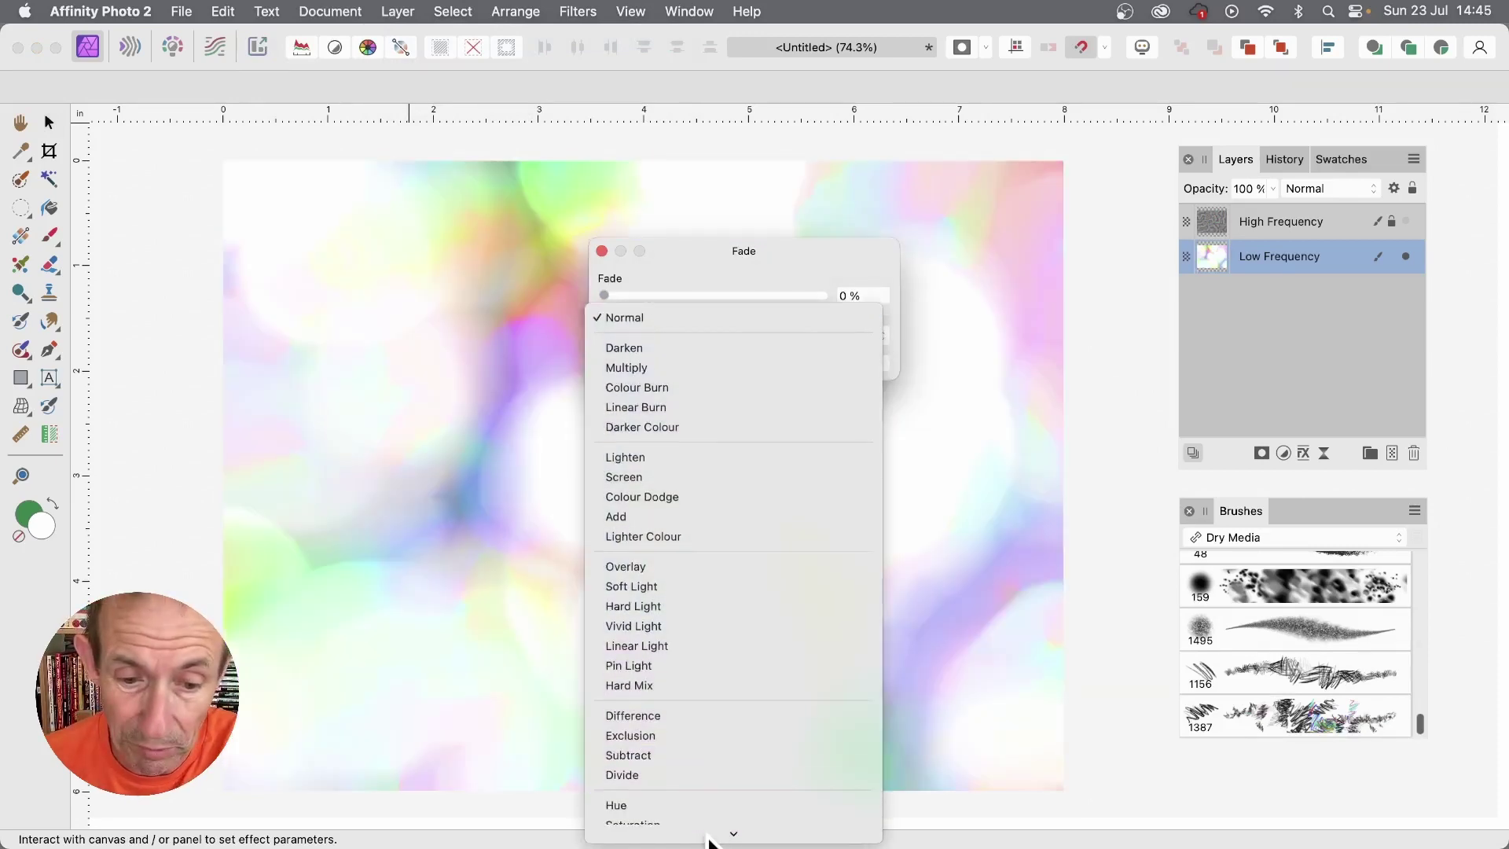
mouse_move(735, 832)
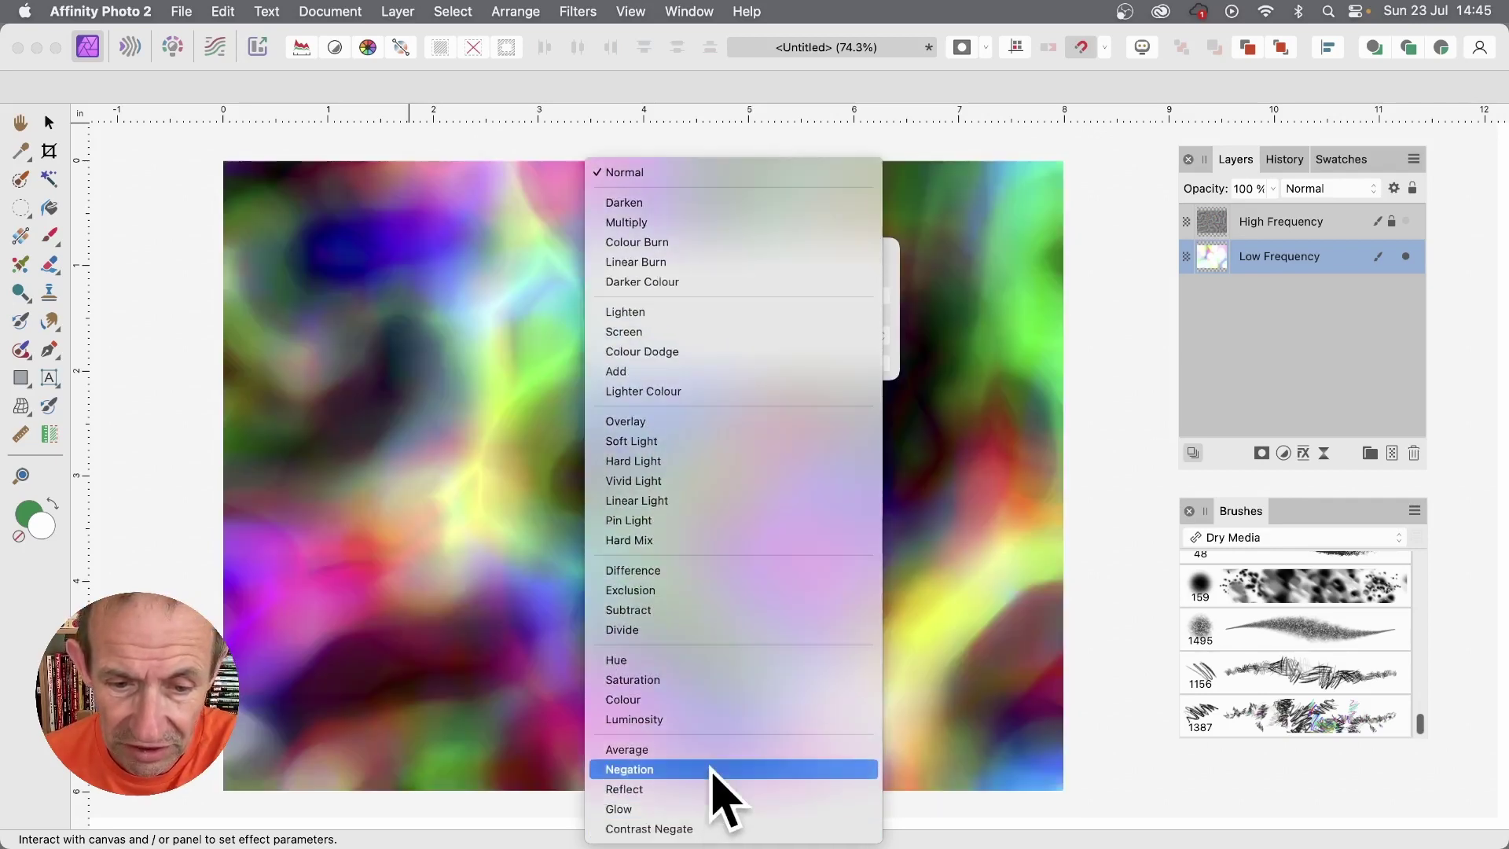
click(713, 768)
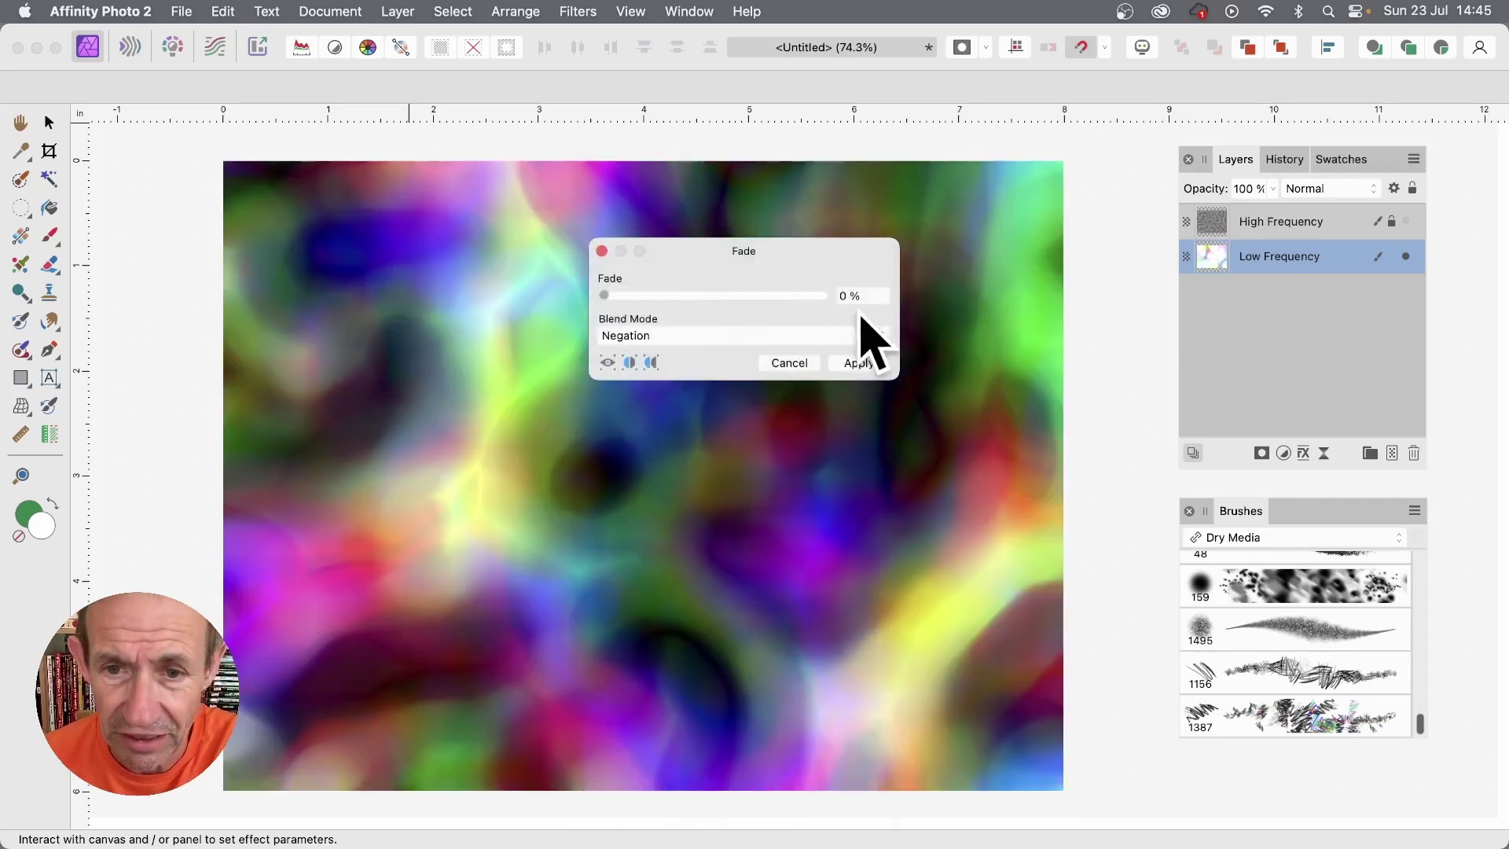
click(858, 364)
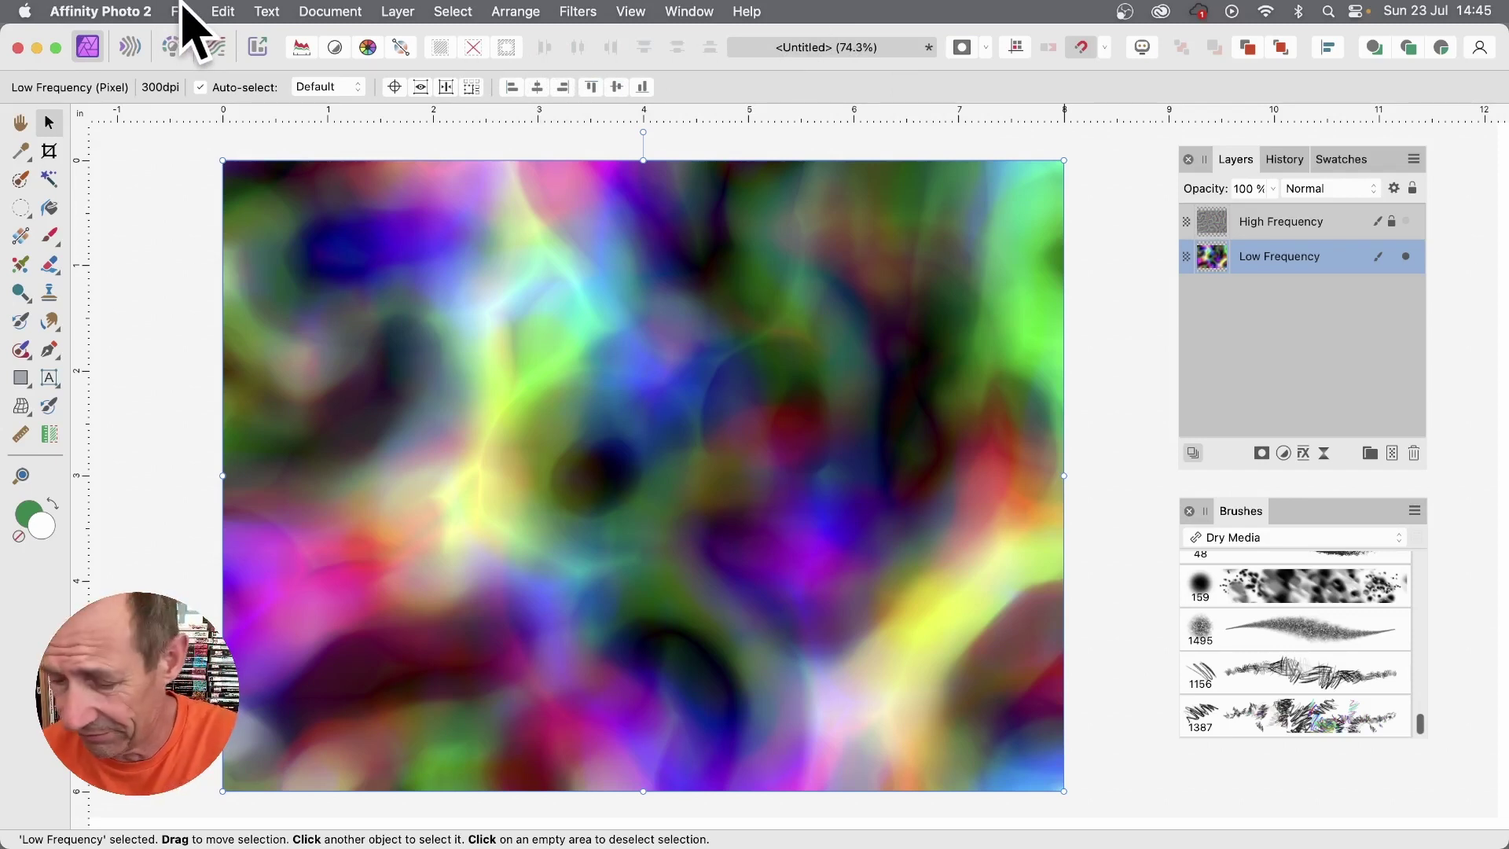
Step: Delete both frequency layers and pick the 48 px Square Chalk dry-media brush
key(Delete)
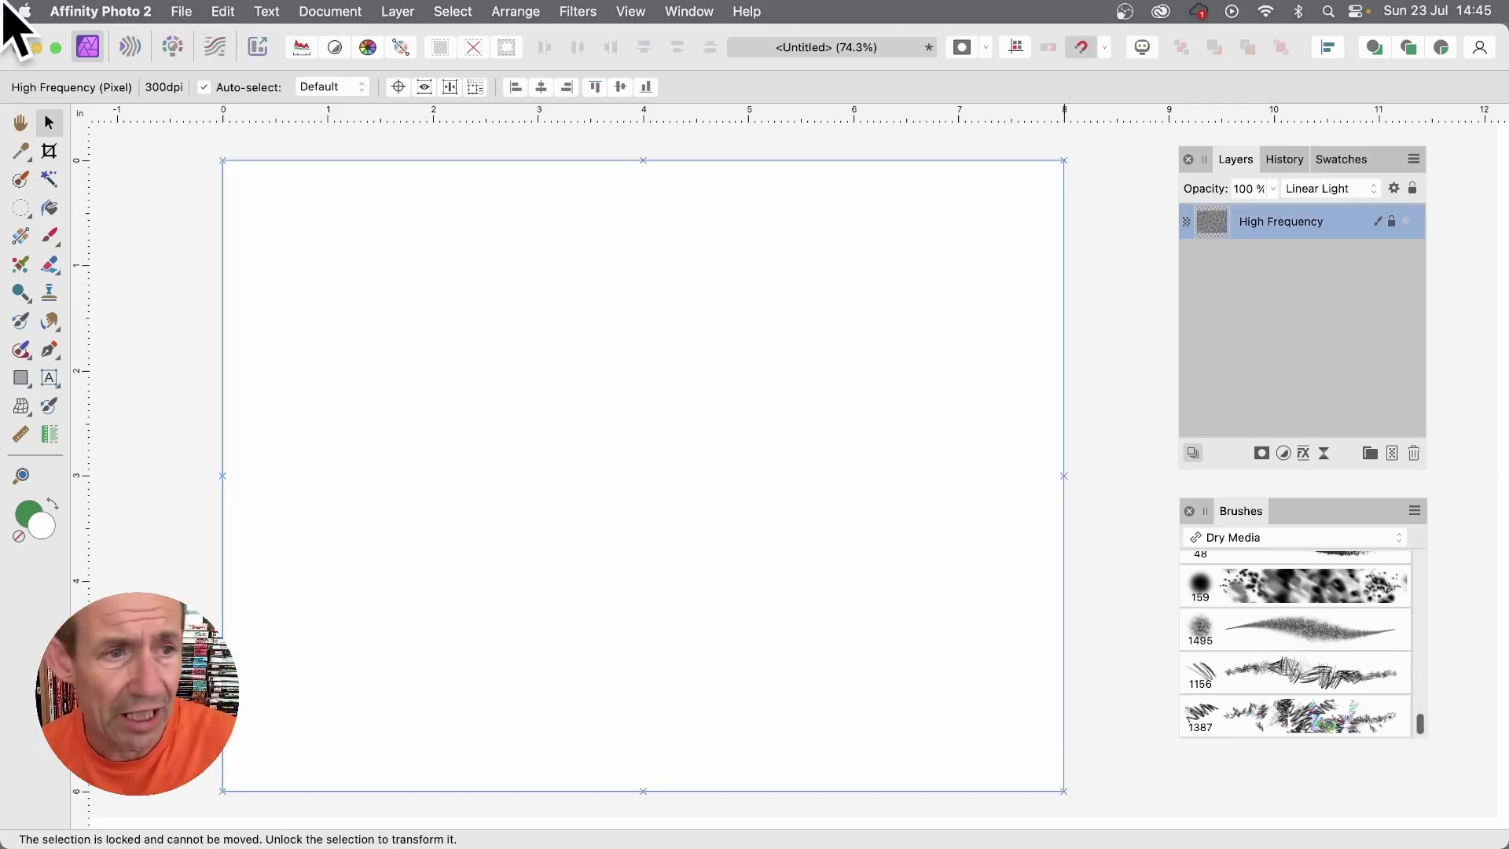
key(Delete)
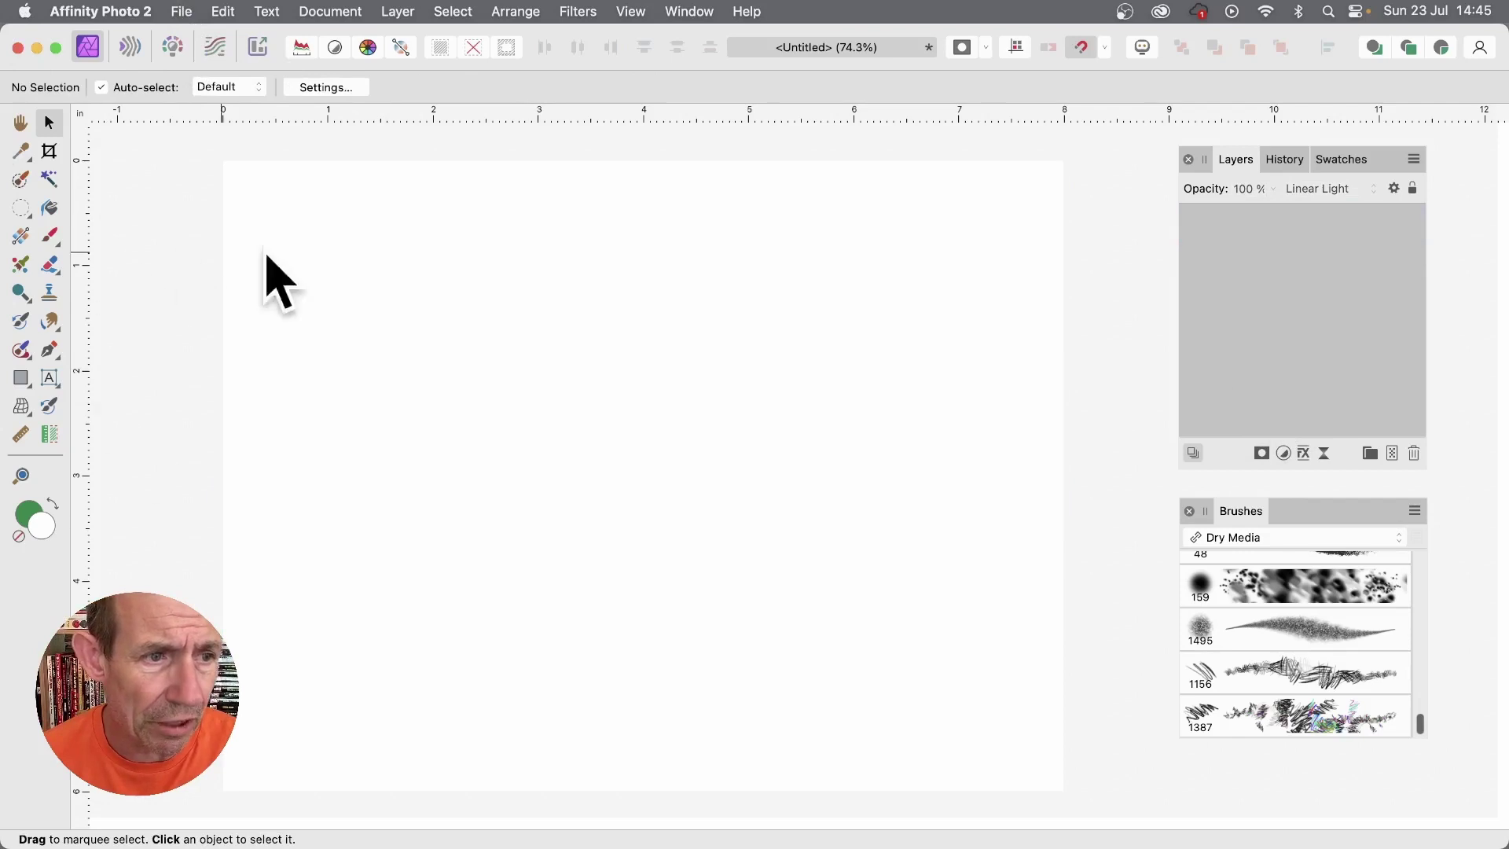
click(51, 236)
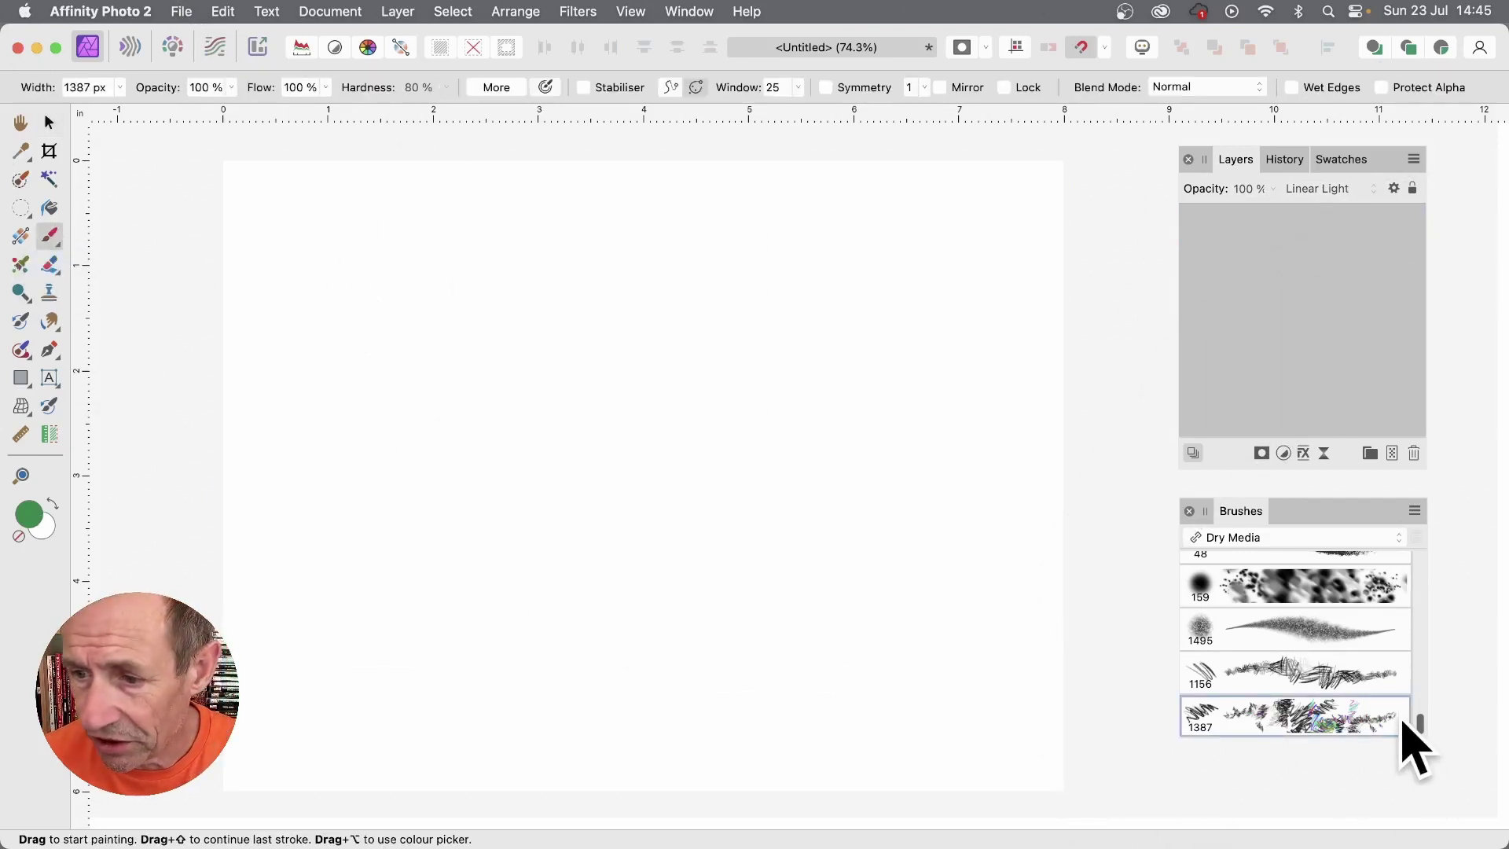
drag(1421, 727, 1427, 543)
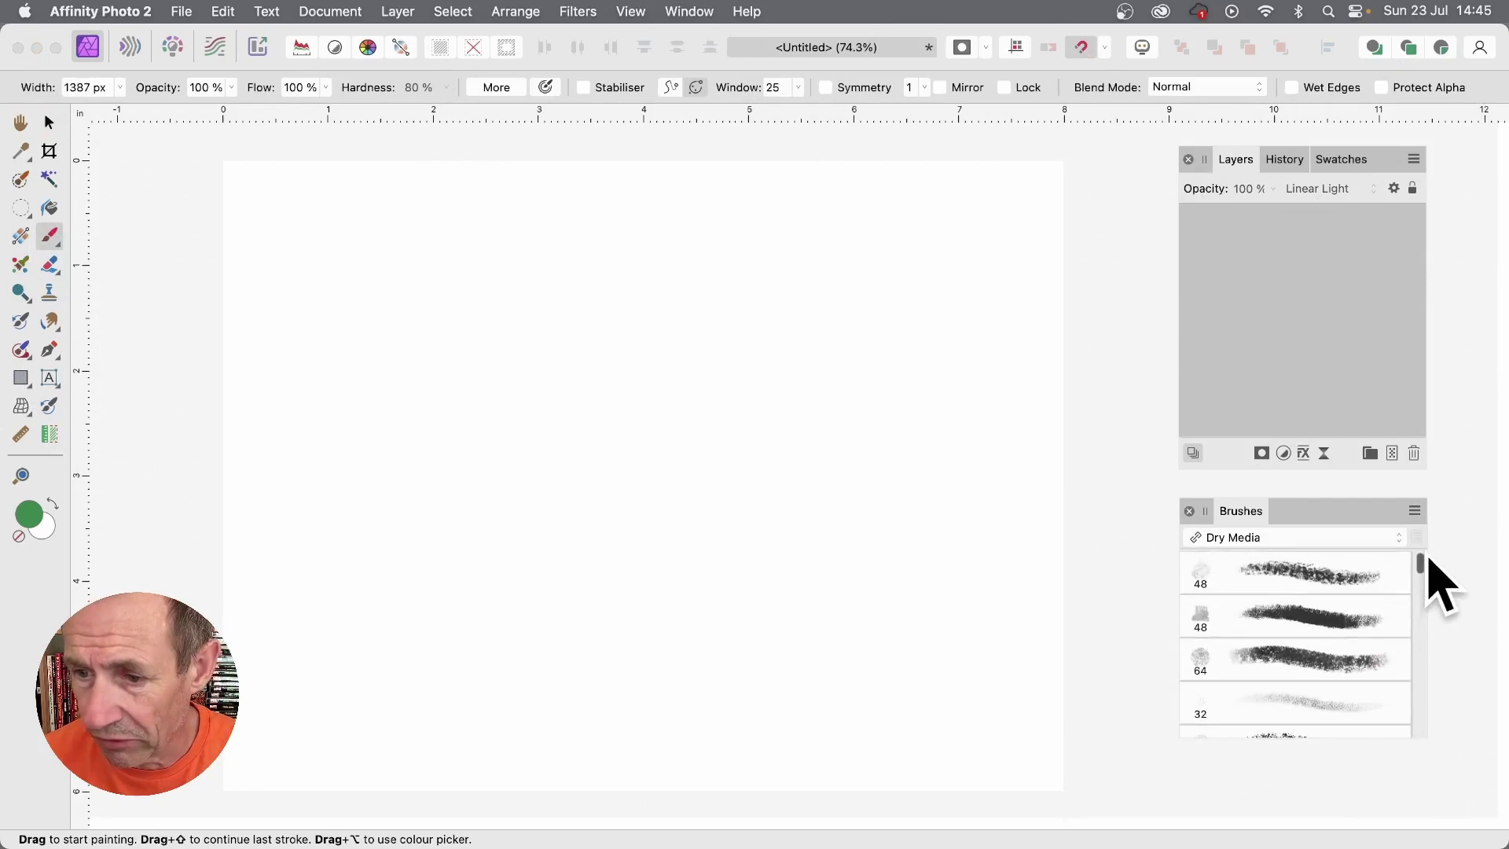
click(1305, 617)
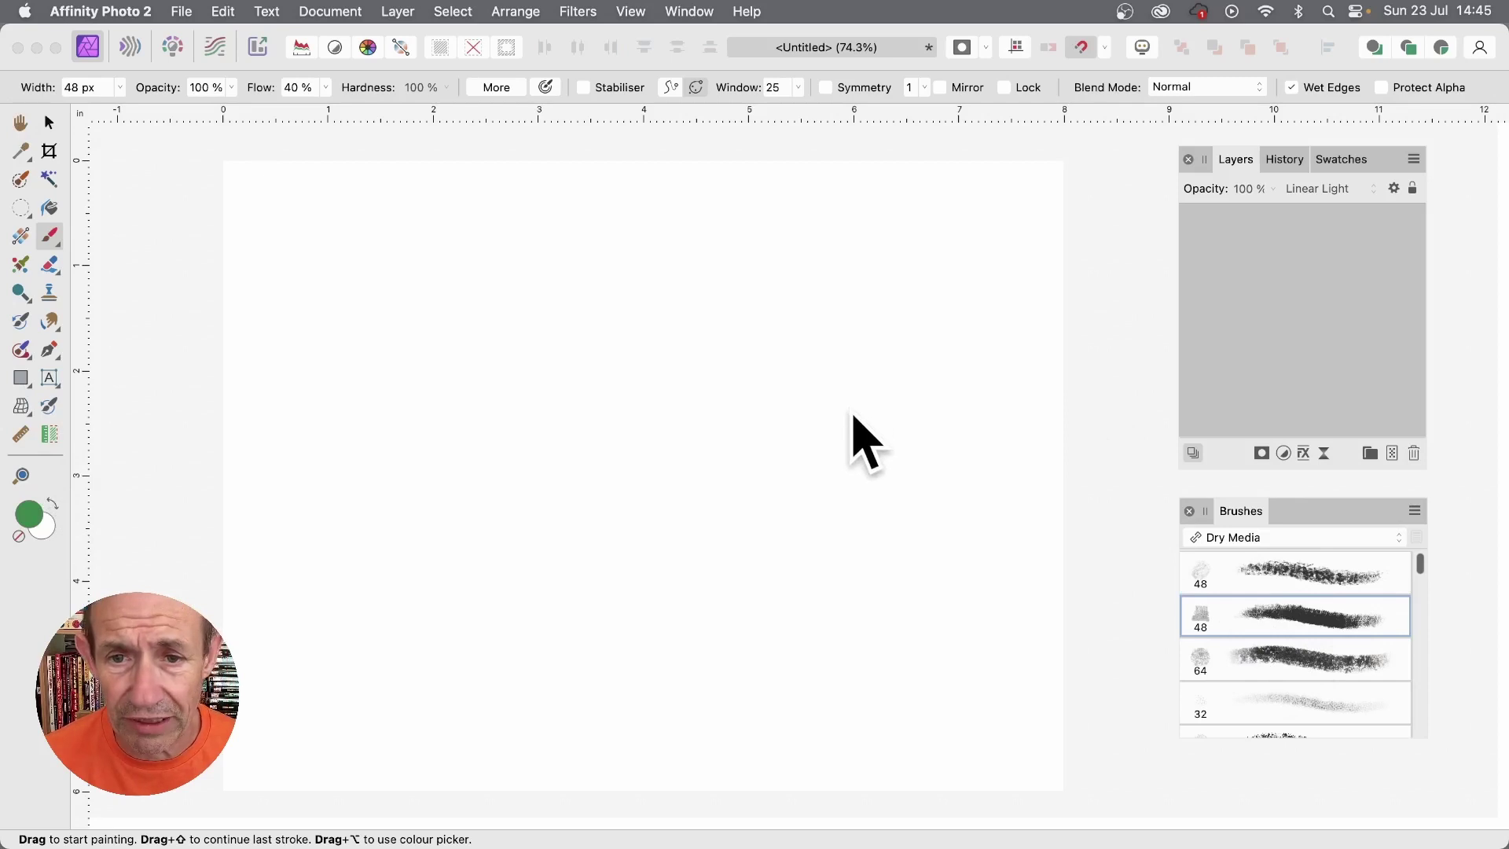
Step: Paint a green zigzag near the canvas centre, then a dark red zigzag over it
mouse_move(825, 472)
mouse_down()
mouse_move(754, 421)
mouse_move(623, 385)
mouse_move(586, 420)
mouse_move(524, 439)
mouse_move(501, 471)
mouse_up()
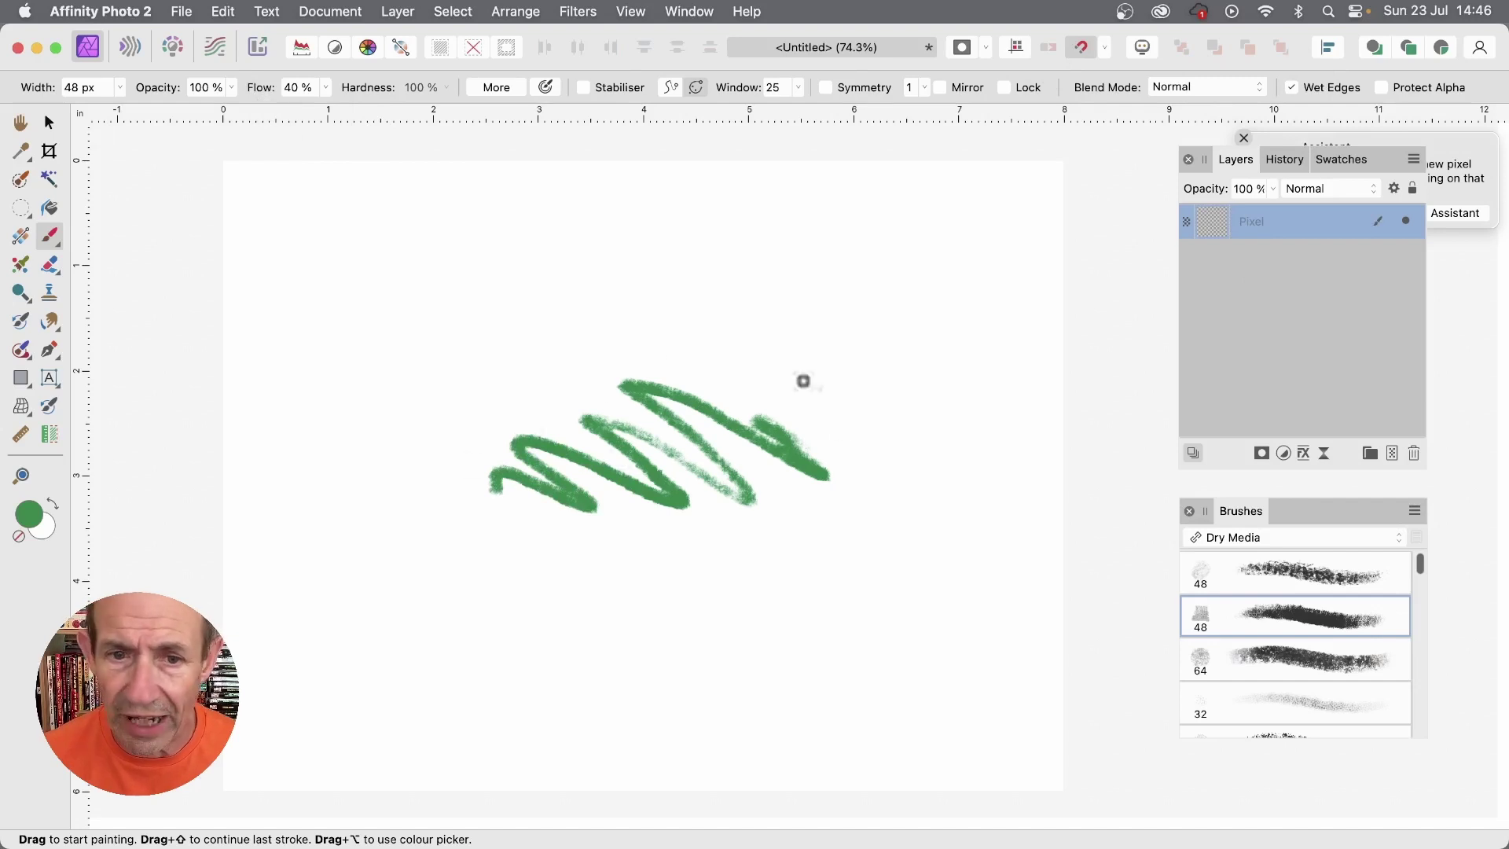
double_click(37, 519)
click(856, 203)
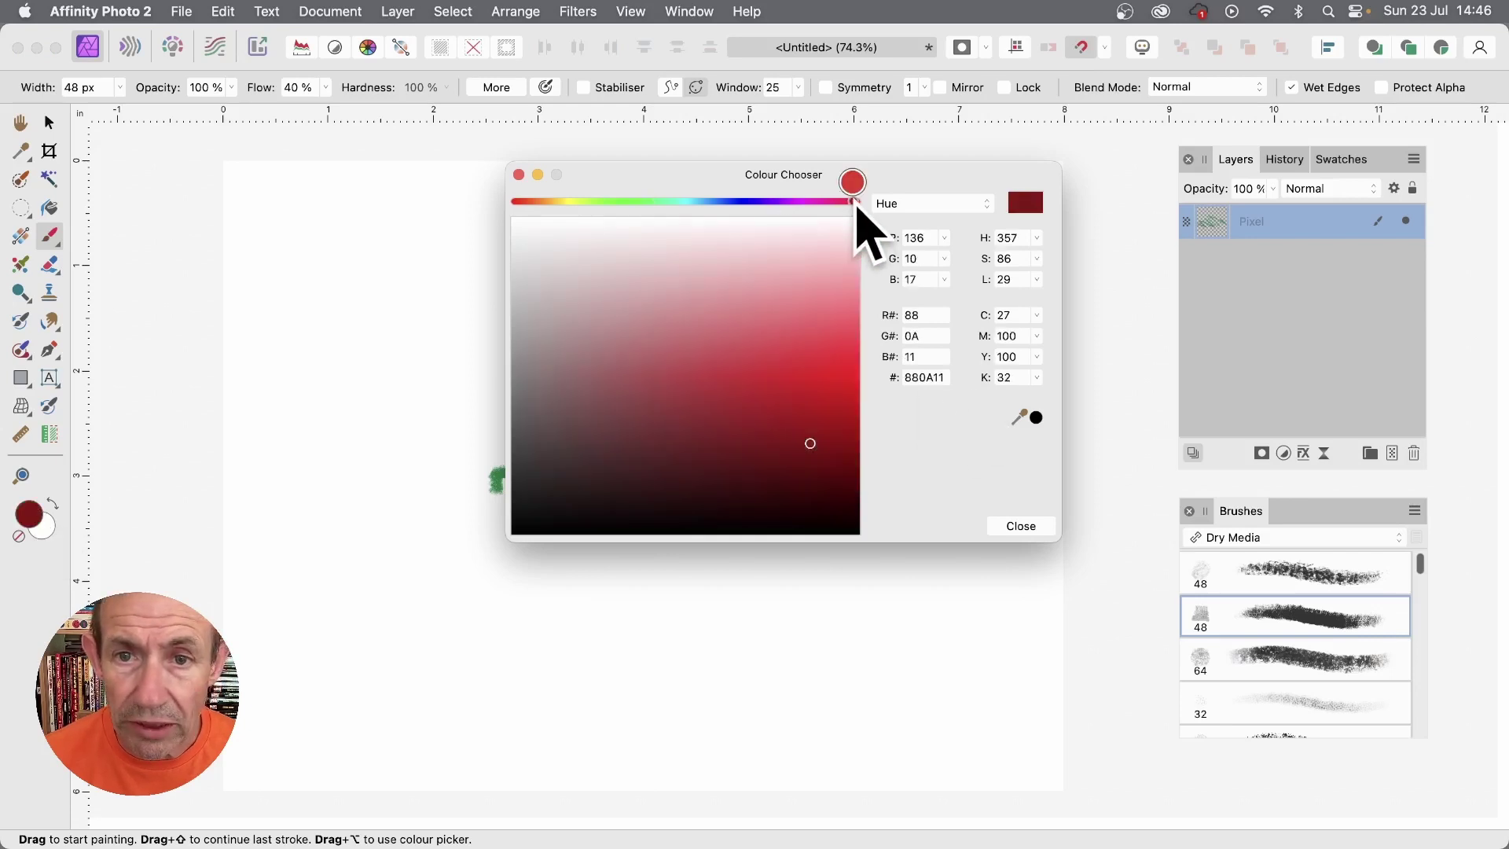
click(1022, 527)
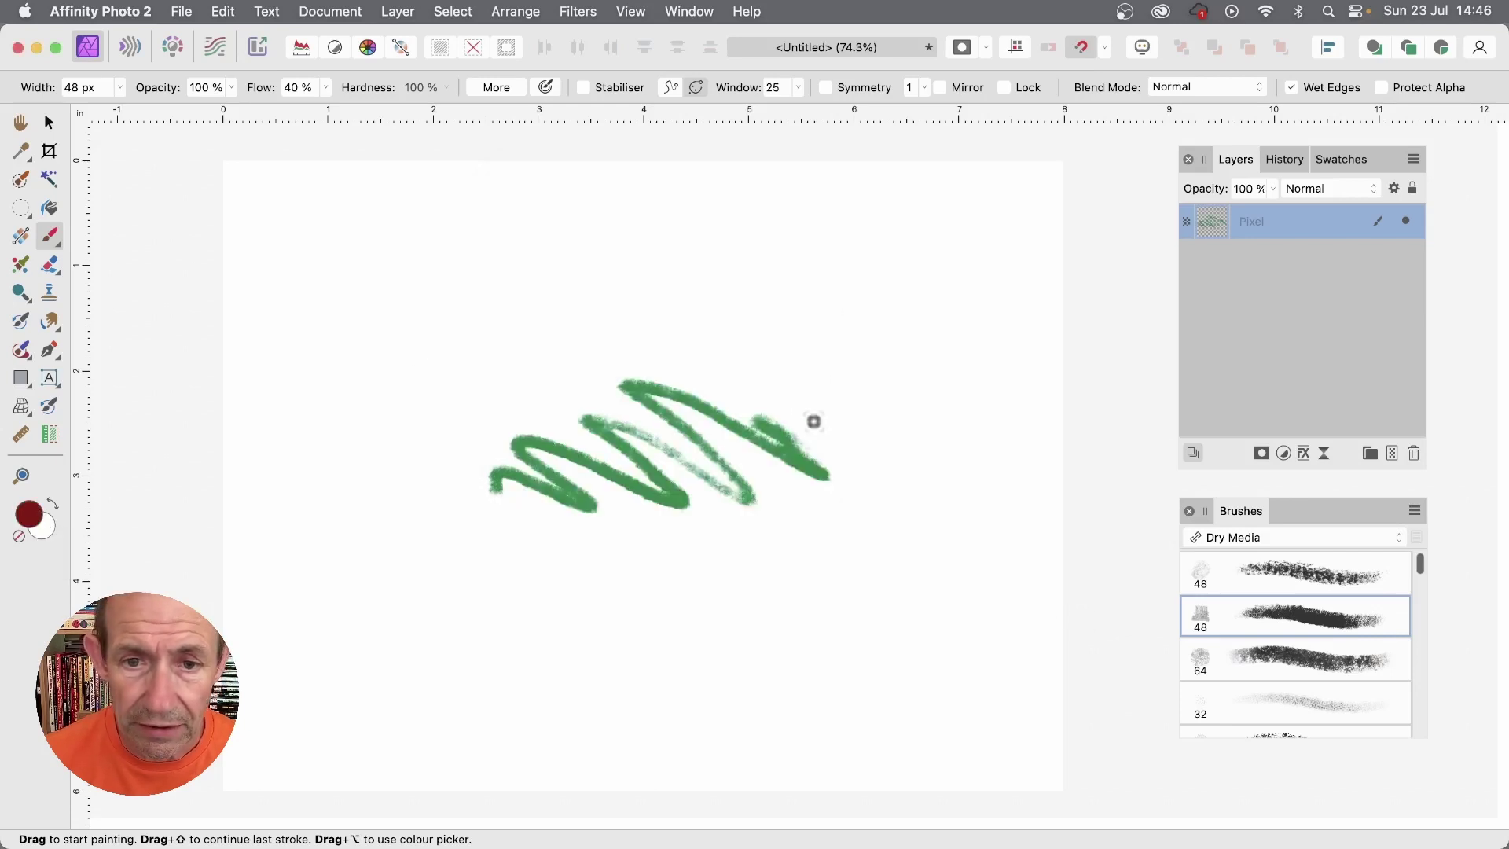
mouse_move(813, 422)
mouse_down()
mouse_move(704, 380)
mouse_move(691, 427)
mouse_move(495, 481)
mouse_up()
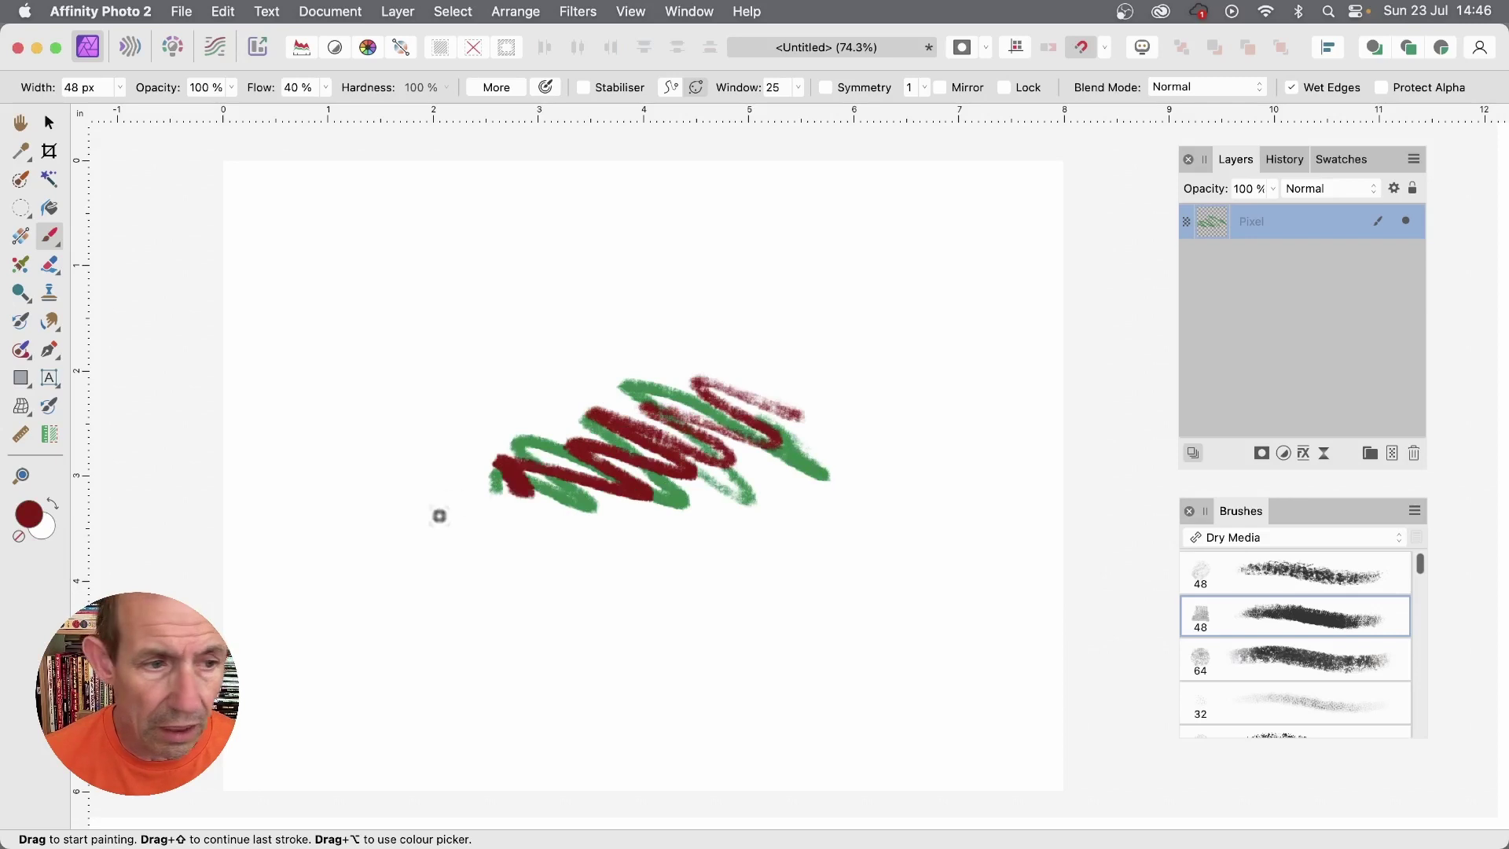
Step: Switch to blue and paint a blue zigzag plus a thin trailing stroke across the scribbles
double_click(32, 517)
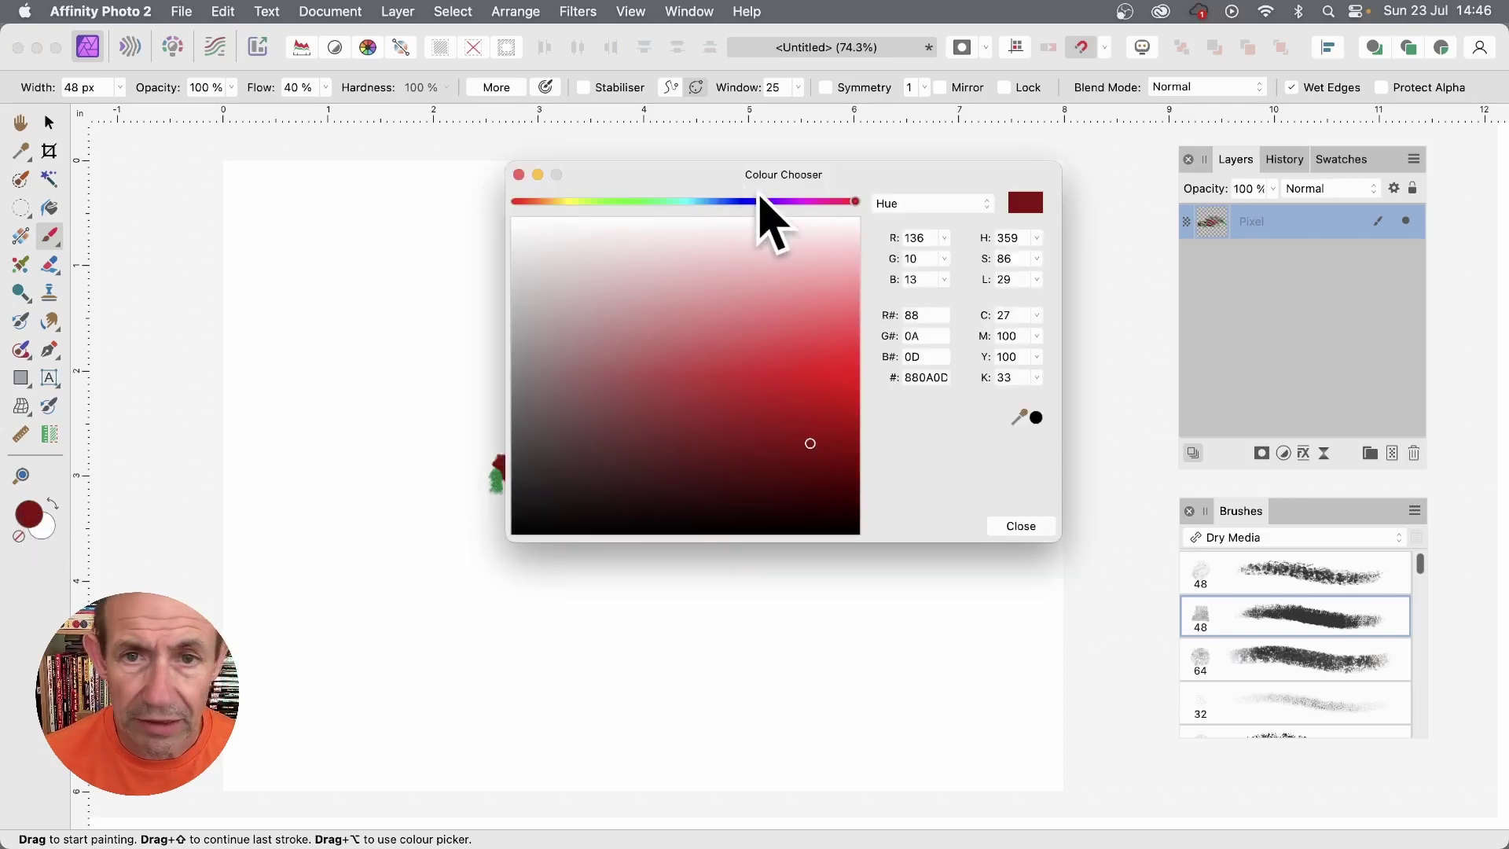
click(721, 202)
click(1004, 523)
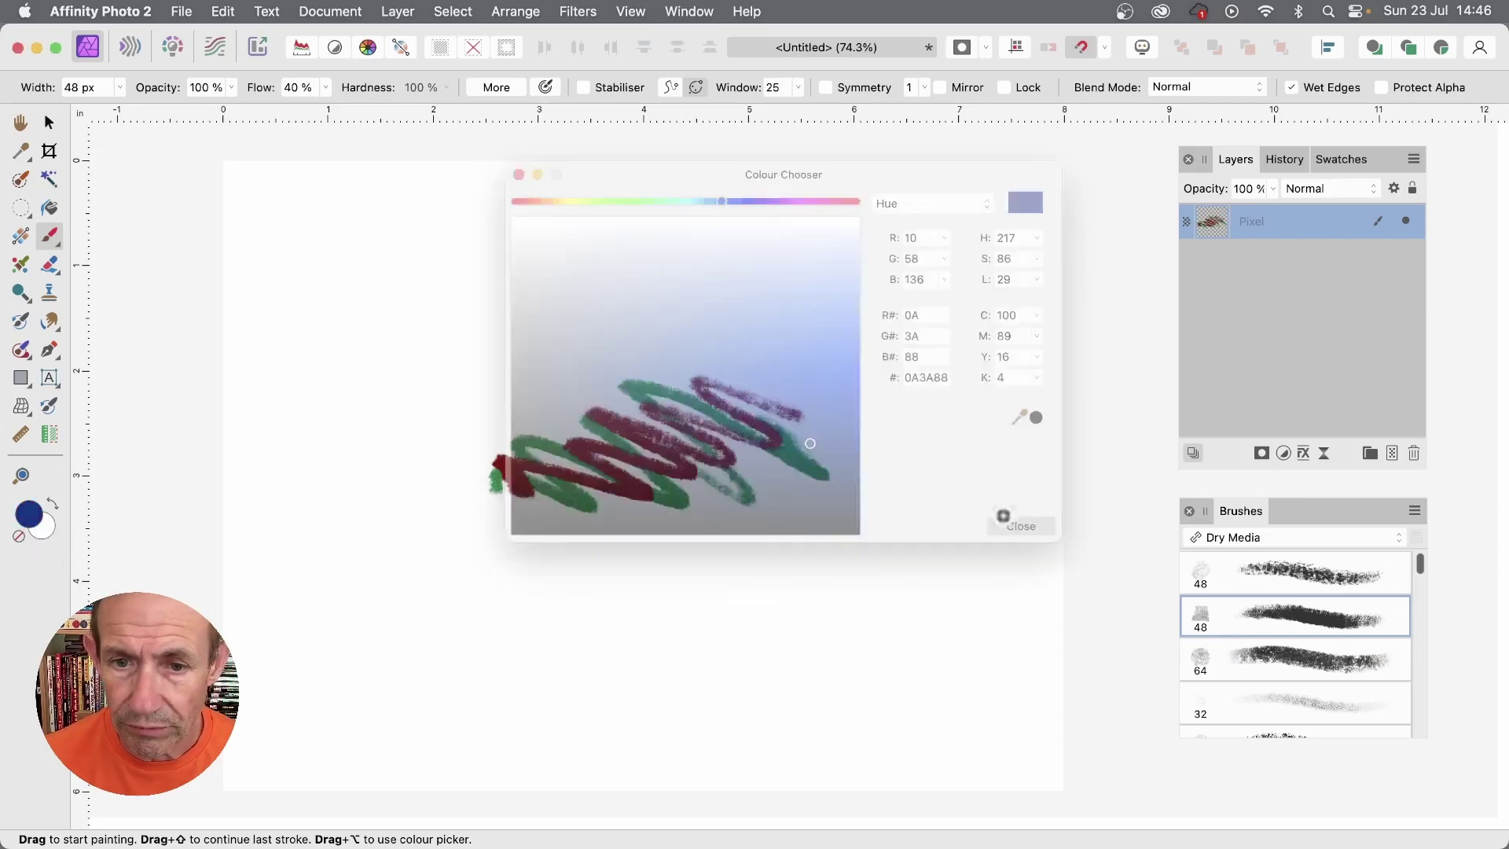
mouse_move(741, 394)
mouse_down()
mouse_move(709, 410)
mouse_move(704, 431)
mouse_move(601, 425)
mouse_move(562, 494)
mouse_move(577, 529)
mouse_up()
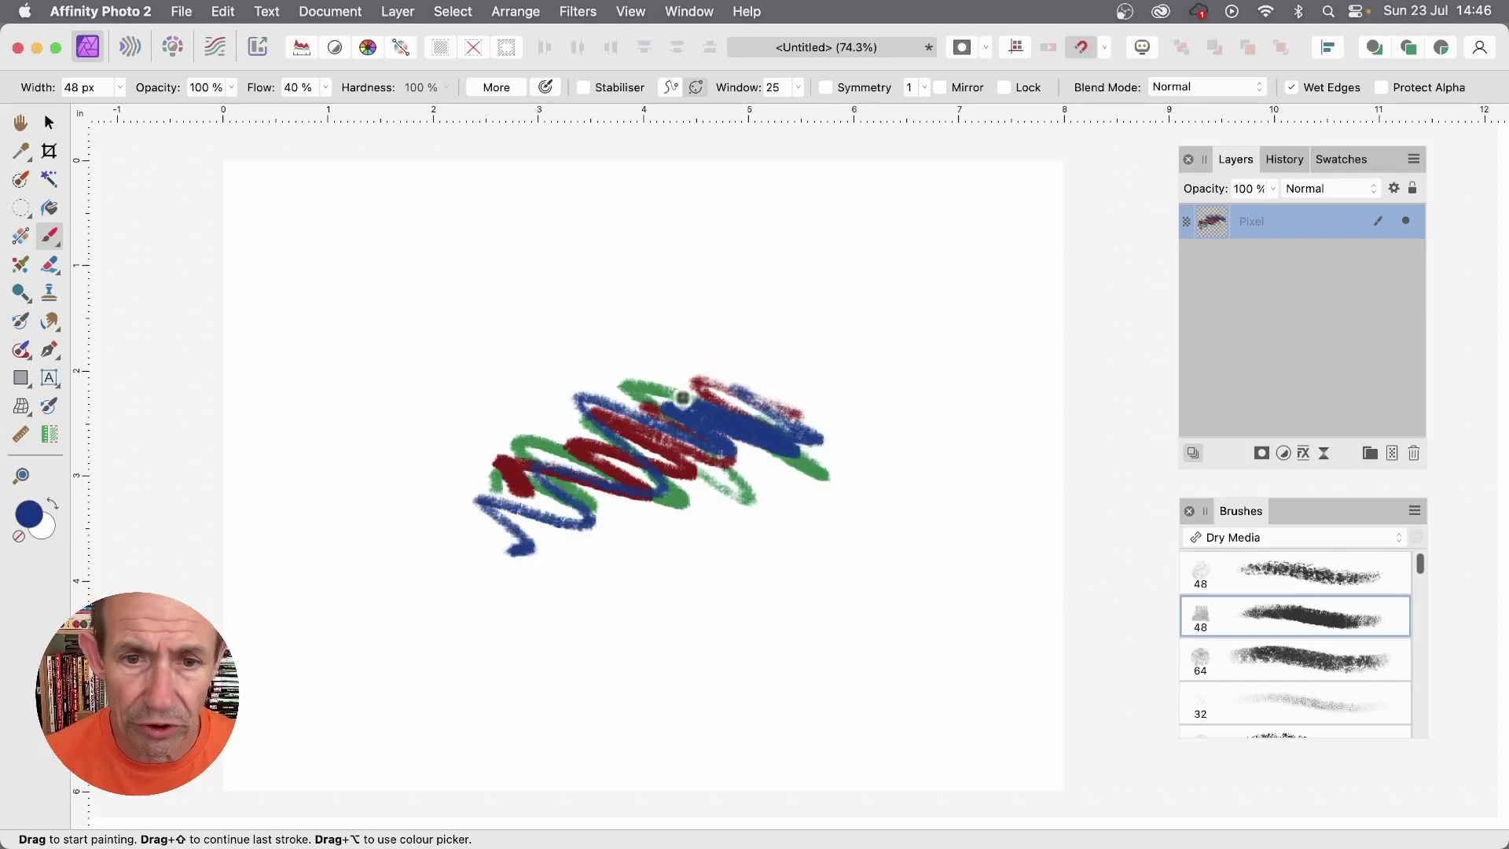
drag(682, 398, 445, 500)
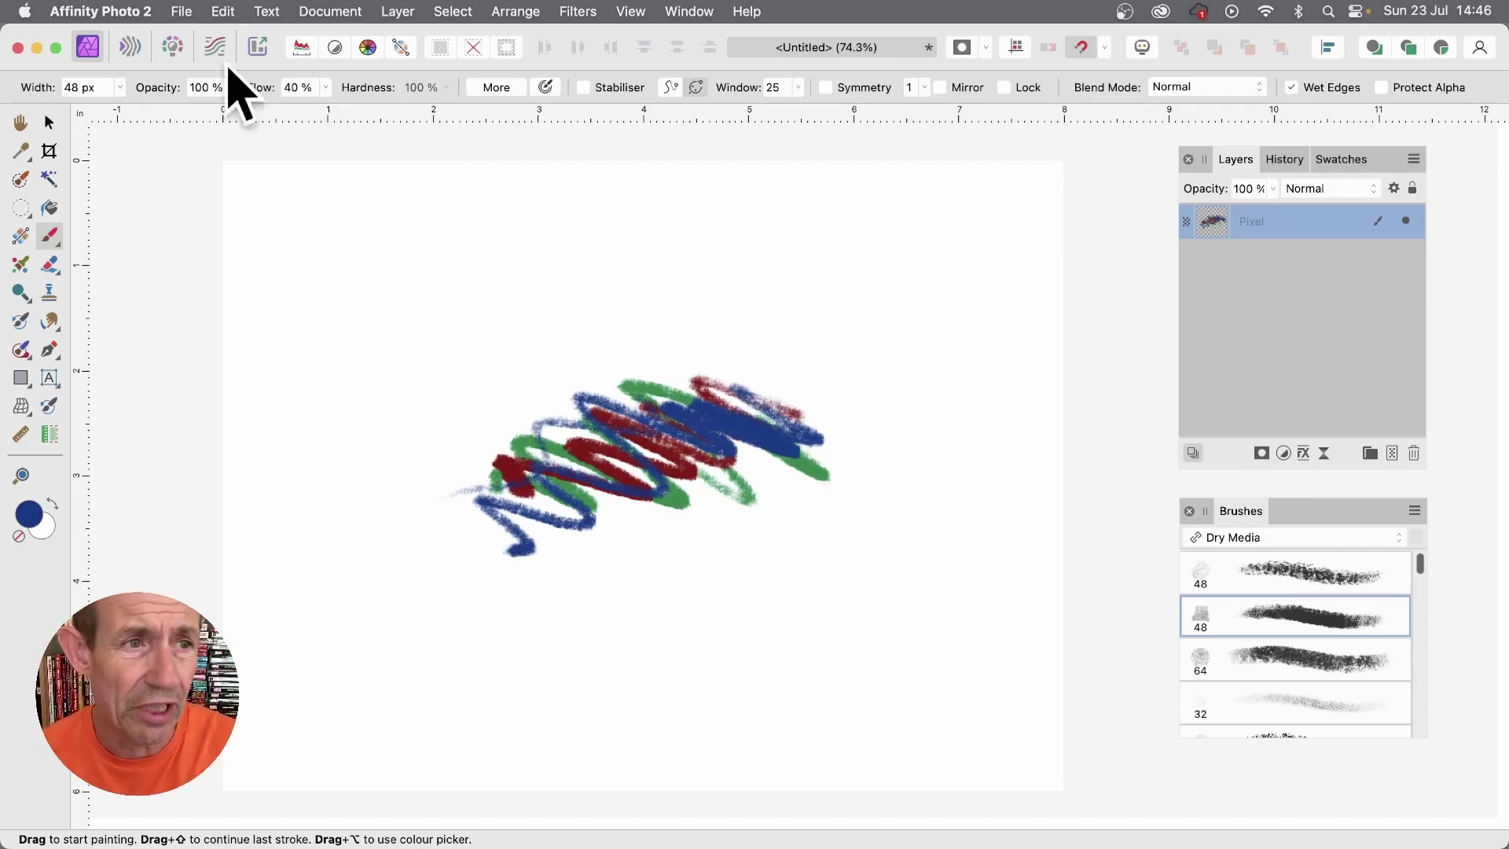
Step: Reposition the scribble with the Move tool, deleting the accidental duplicate copy
click(49, 123)
drag(655, 468, 707, 400)
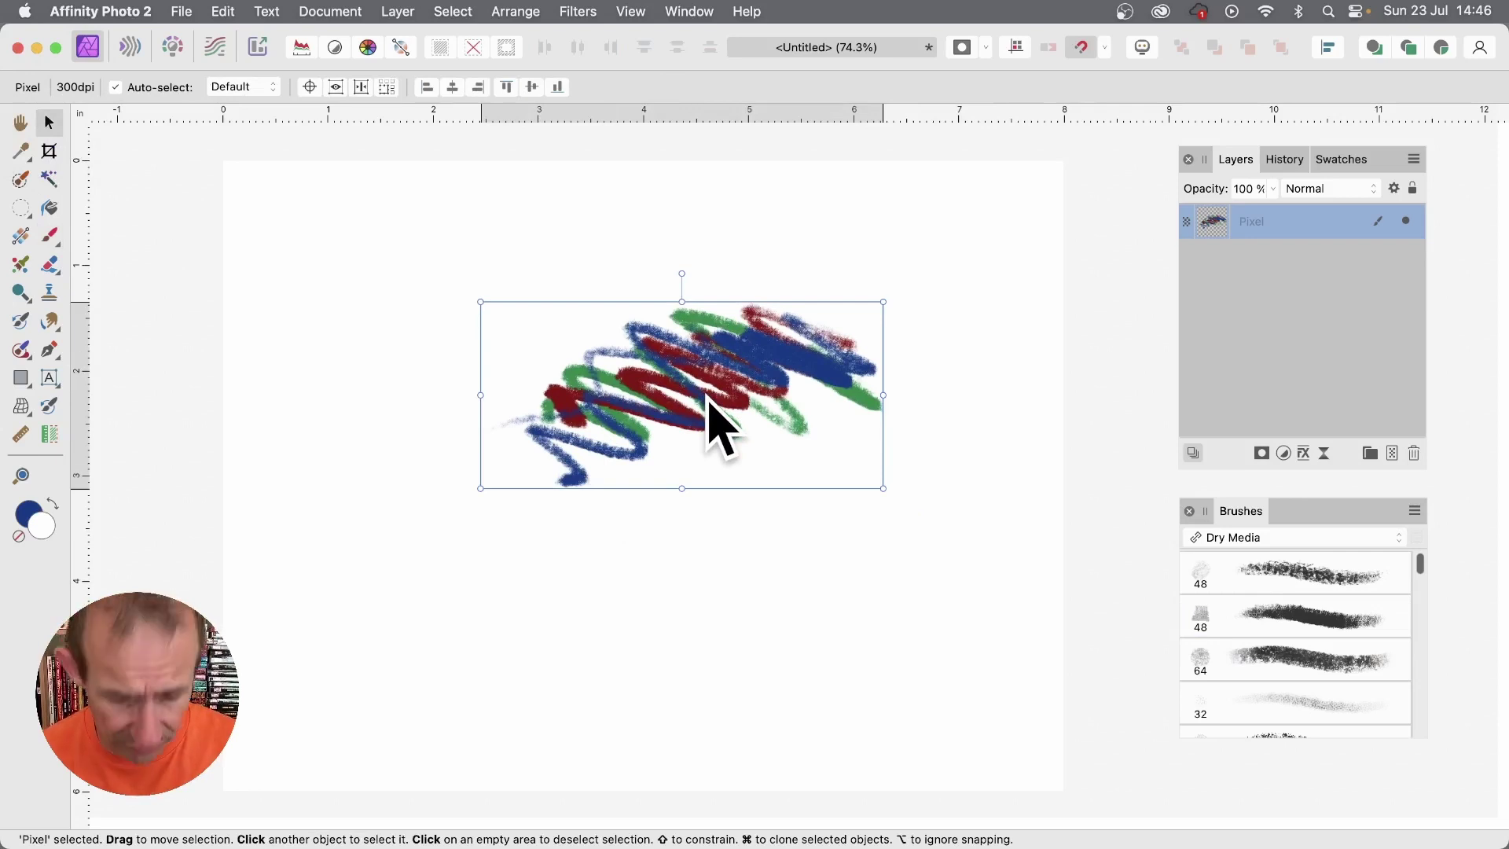
drag(734, 370, 739, 483)
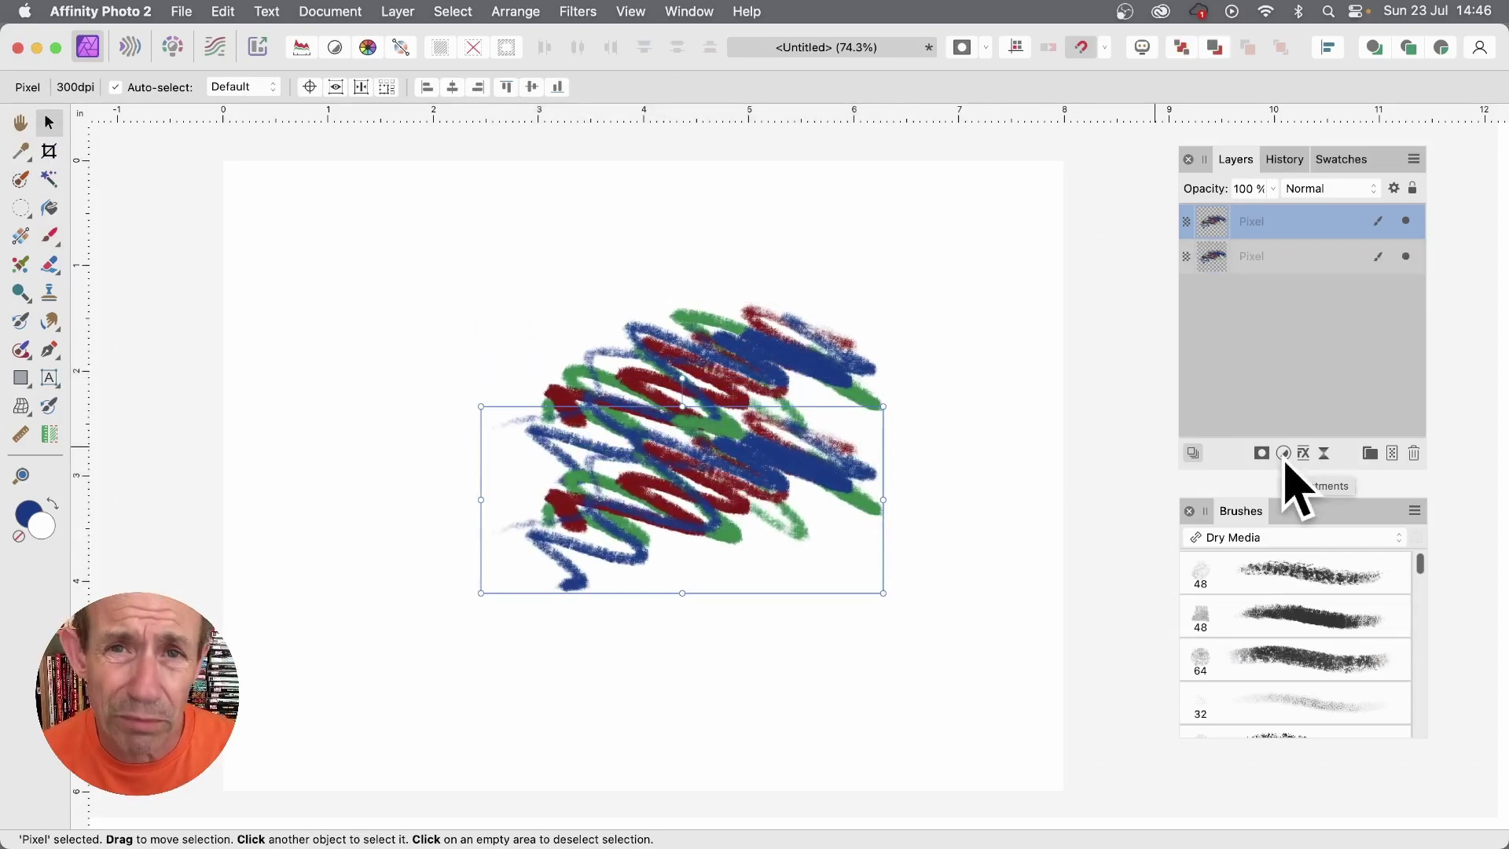
mouse_move(768, 480)
mouse_down()
mouse_move(747, 408)
mouse_move(781, 496)
mouse_move(740, 464)
mouse_up()
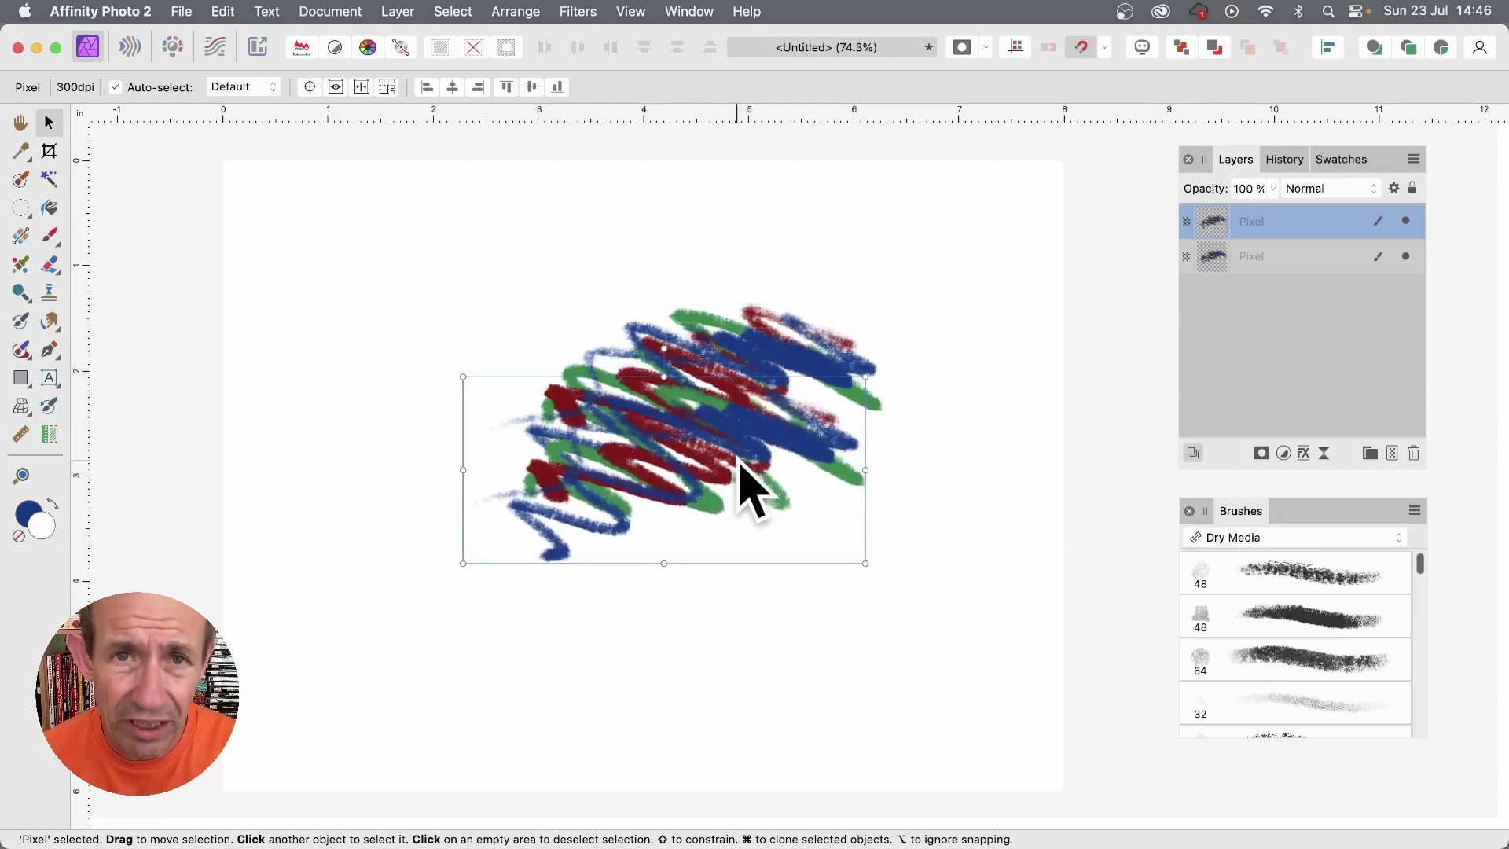
key(Delete)
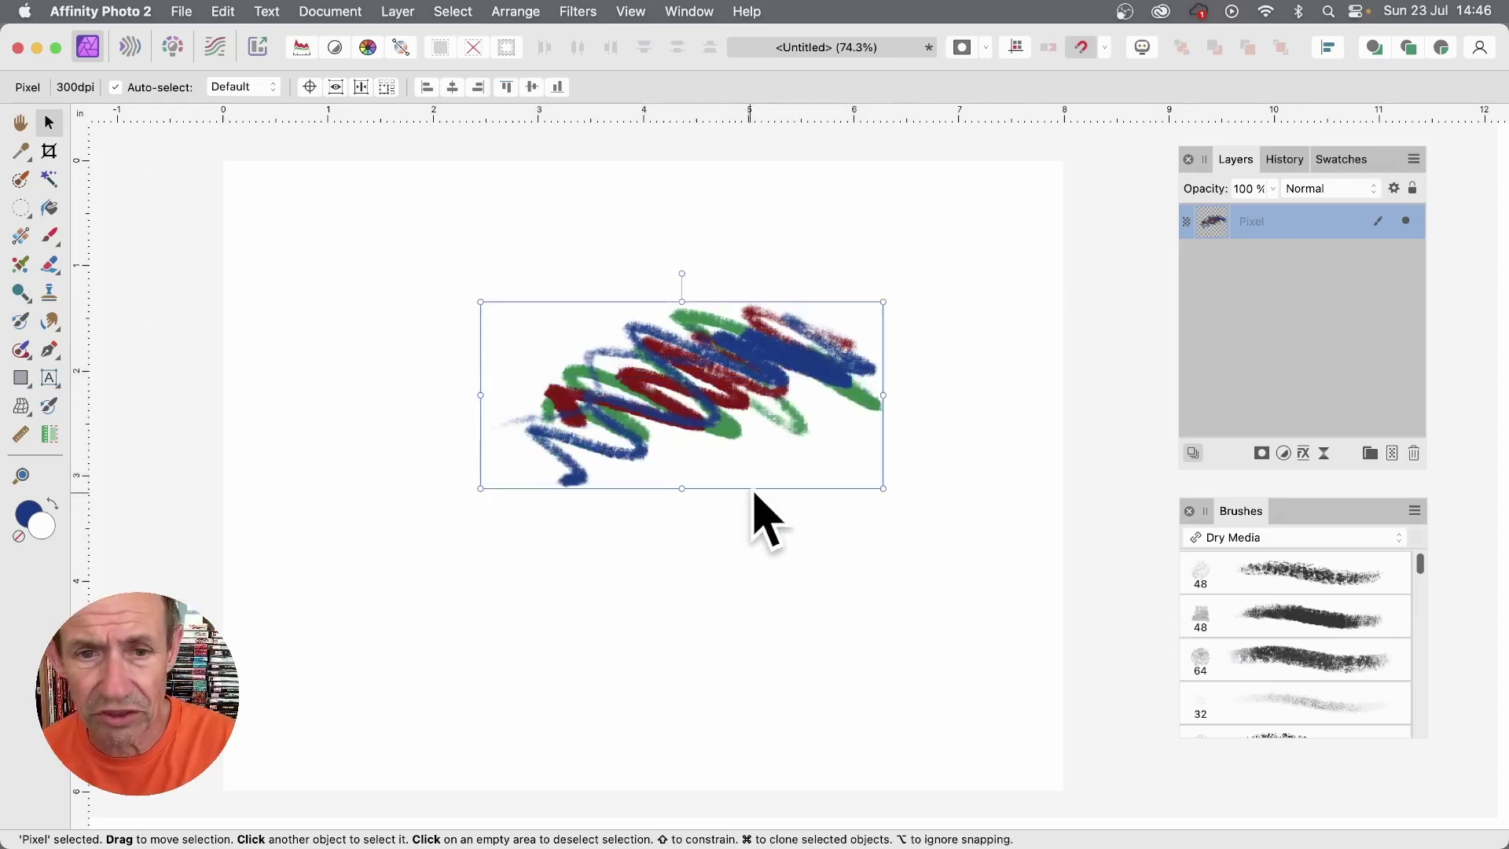
mouse_move(762, 394)
mouse_down()
mouse_move(707, 404)
mouse_move(743, 425)
mouse_up()
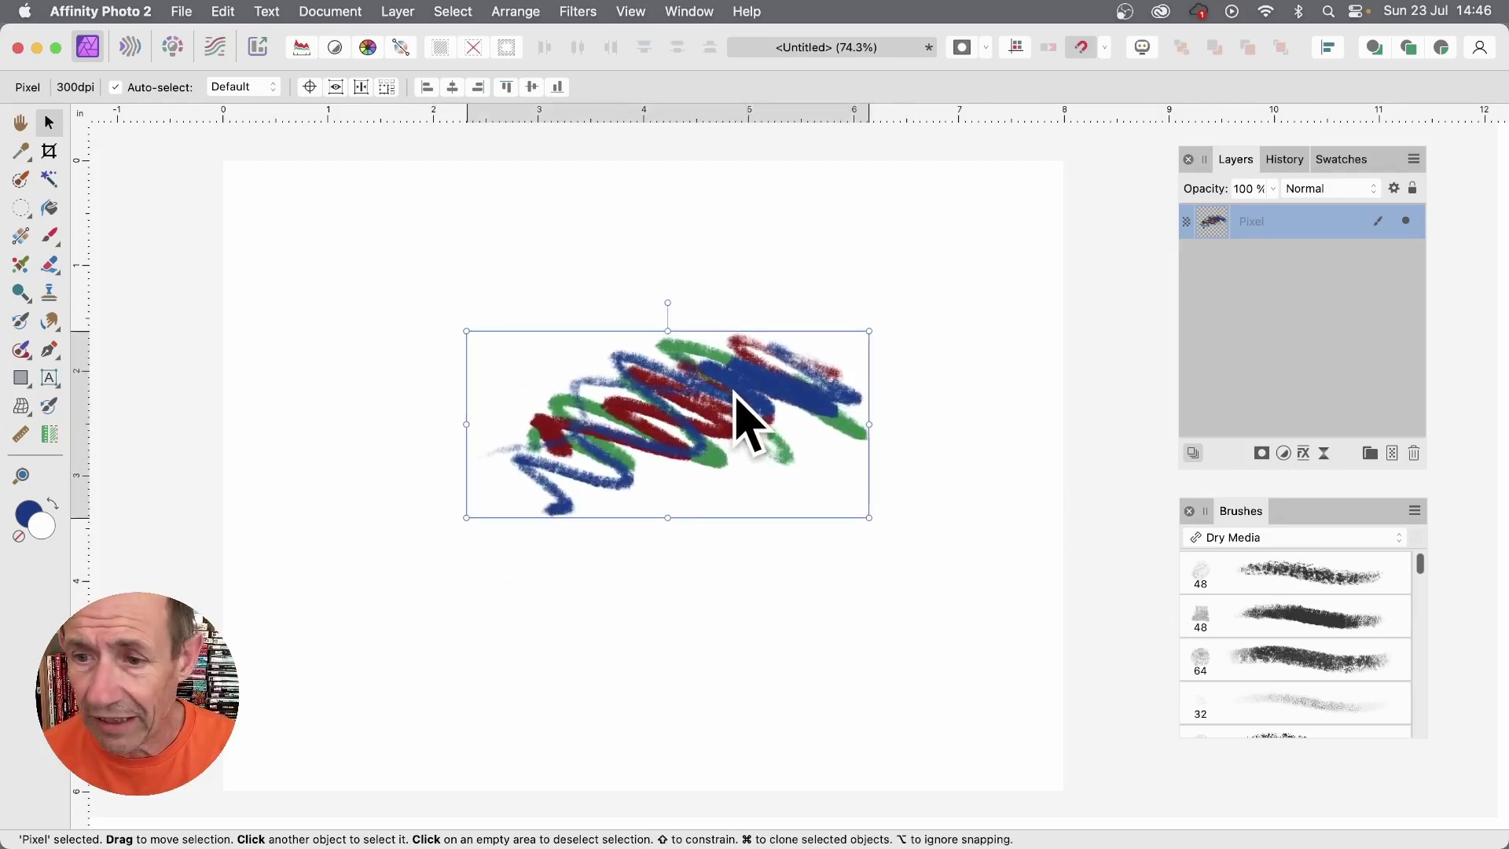
Step: Create a New Brush From Selection in the floating Brushes panel, then delete the scribble layer
mouse_move(1250, 509)
mouse_down()
mouse_move(1198, 313)
mouse_move(1034, 304)
mouse_up()
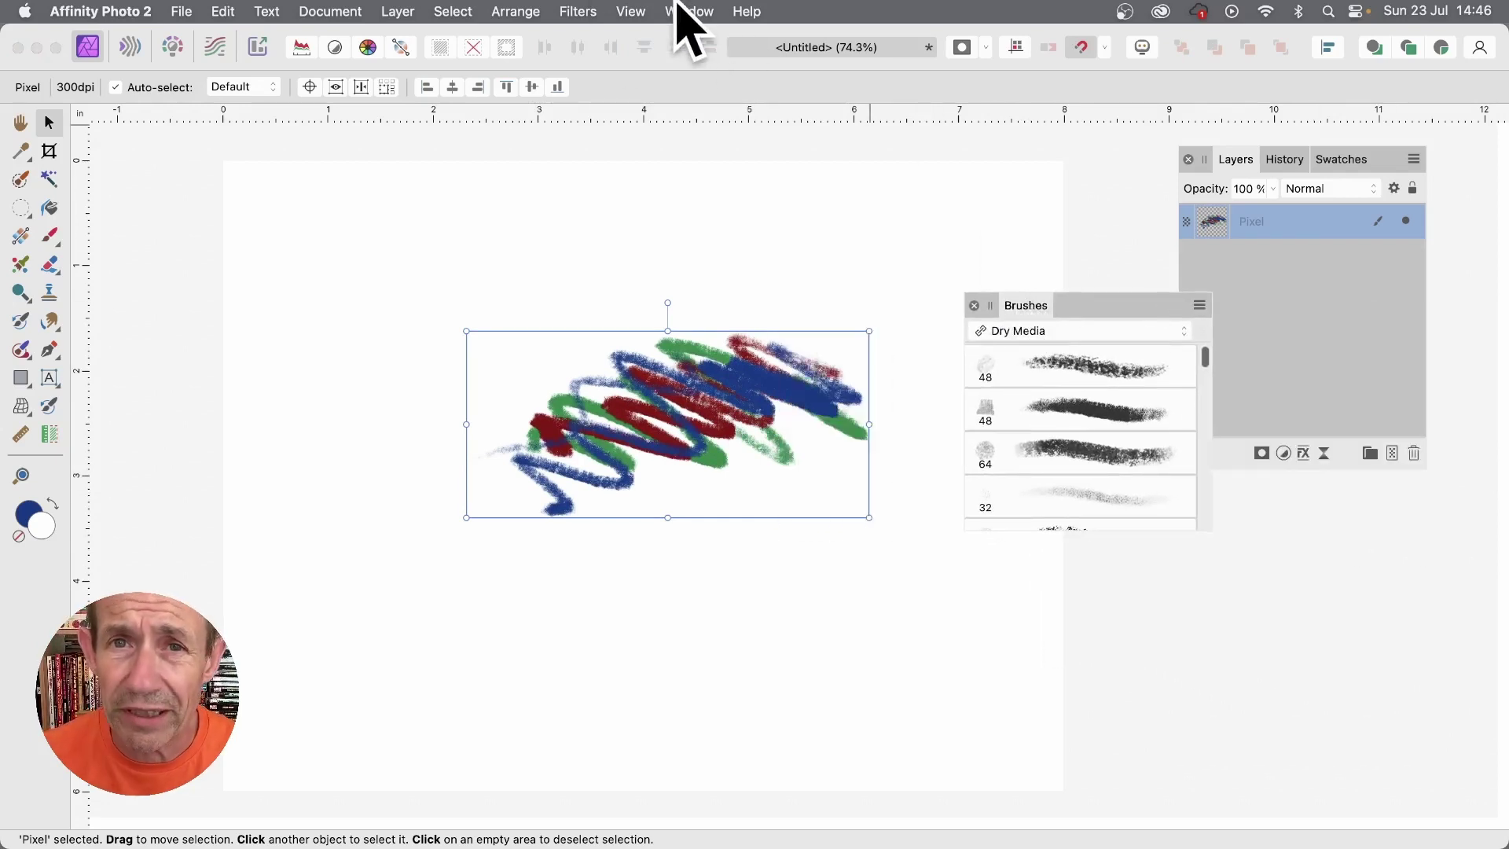
click(1200, 306)
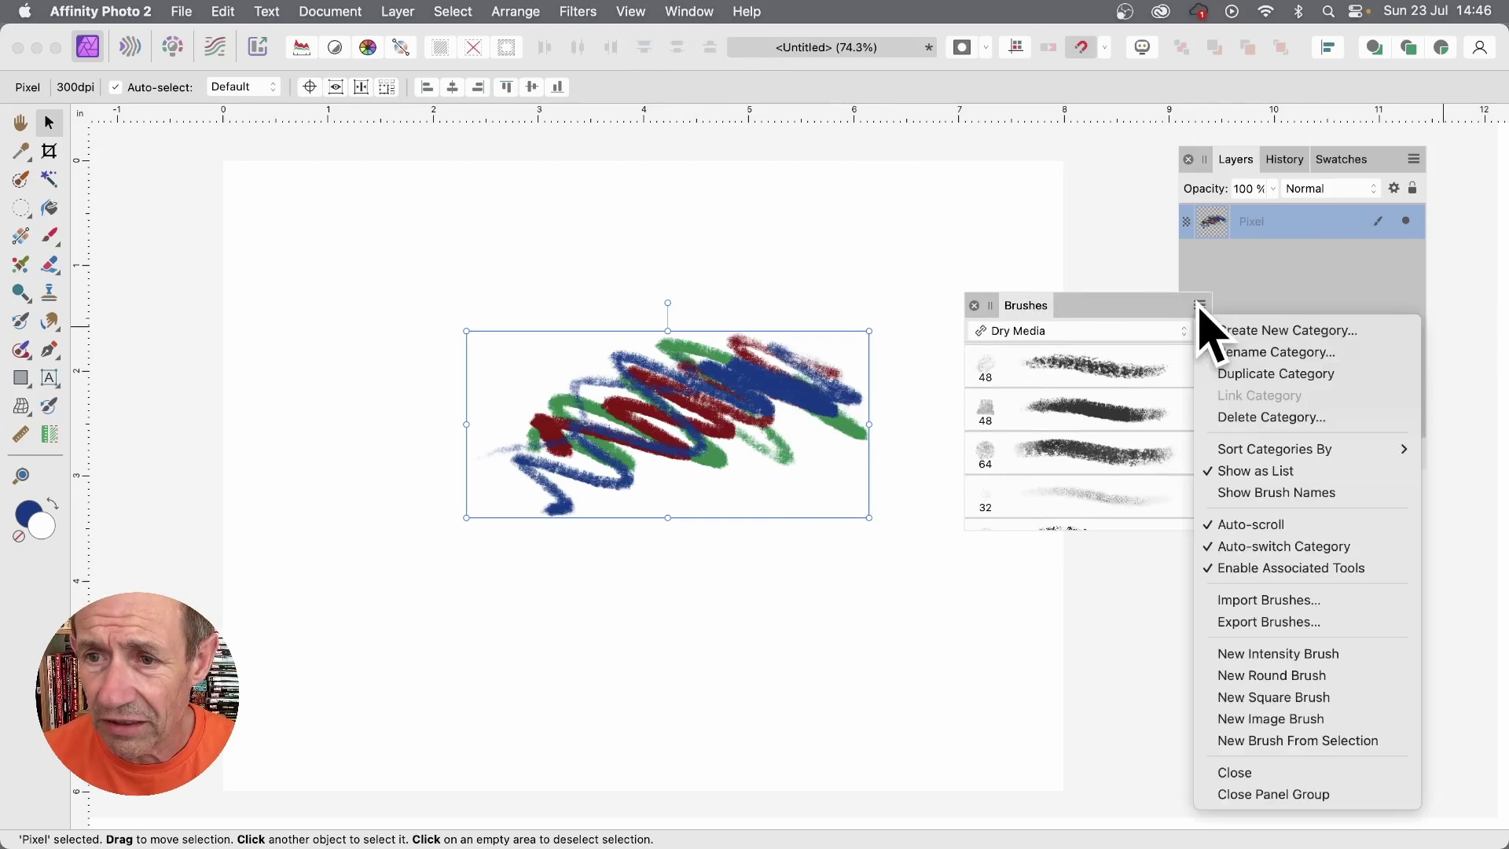
click(1304, 741)
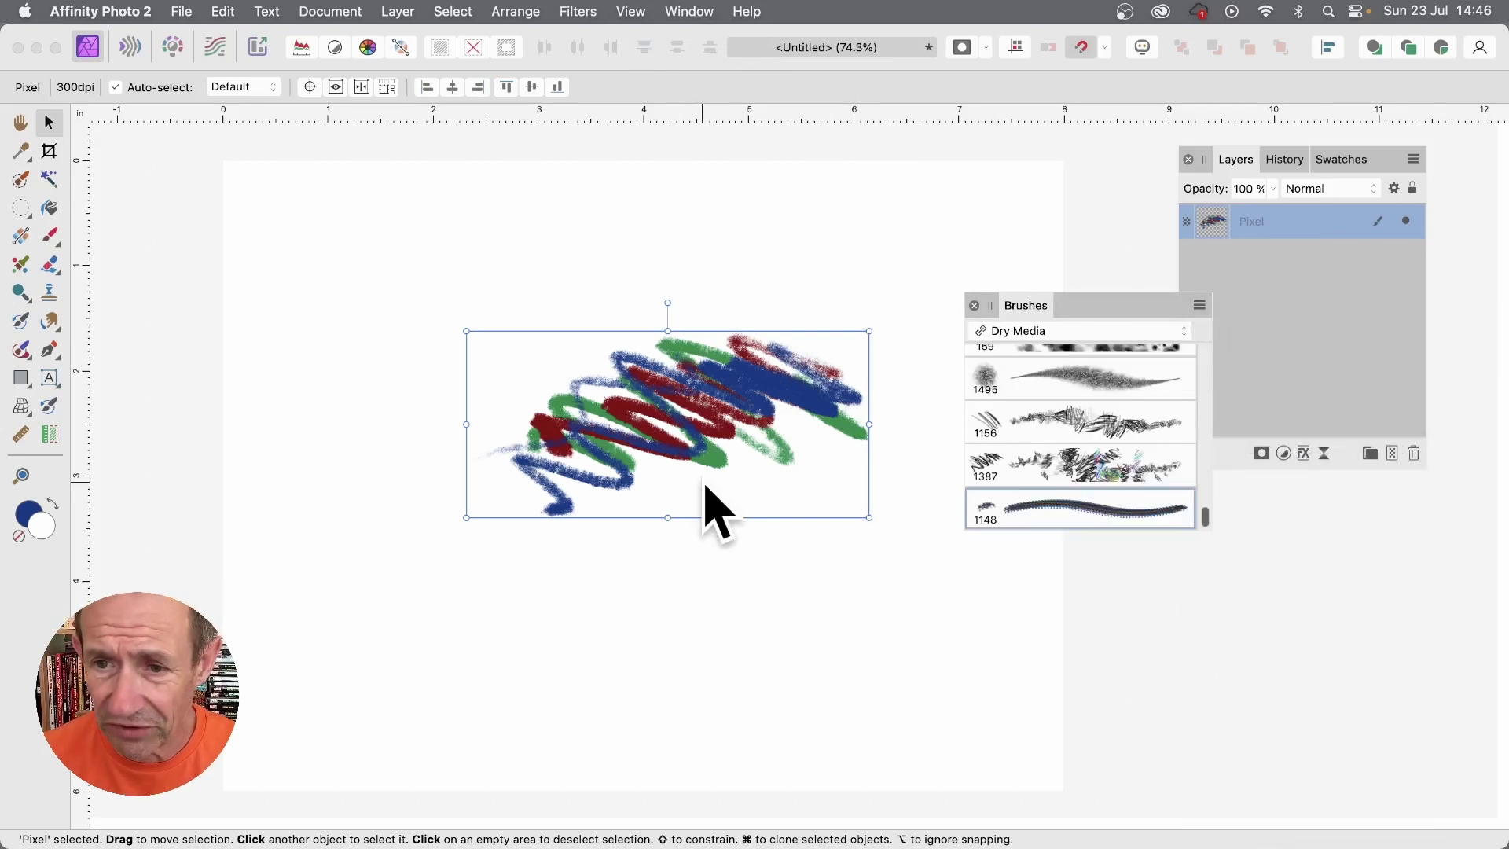
key(Delete)
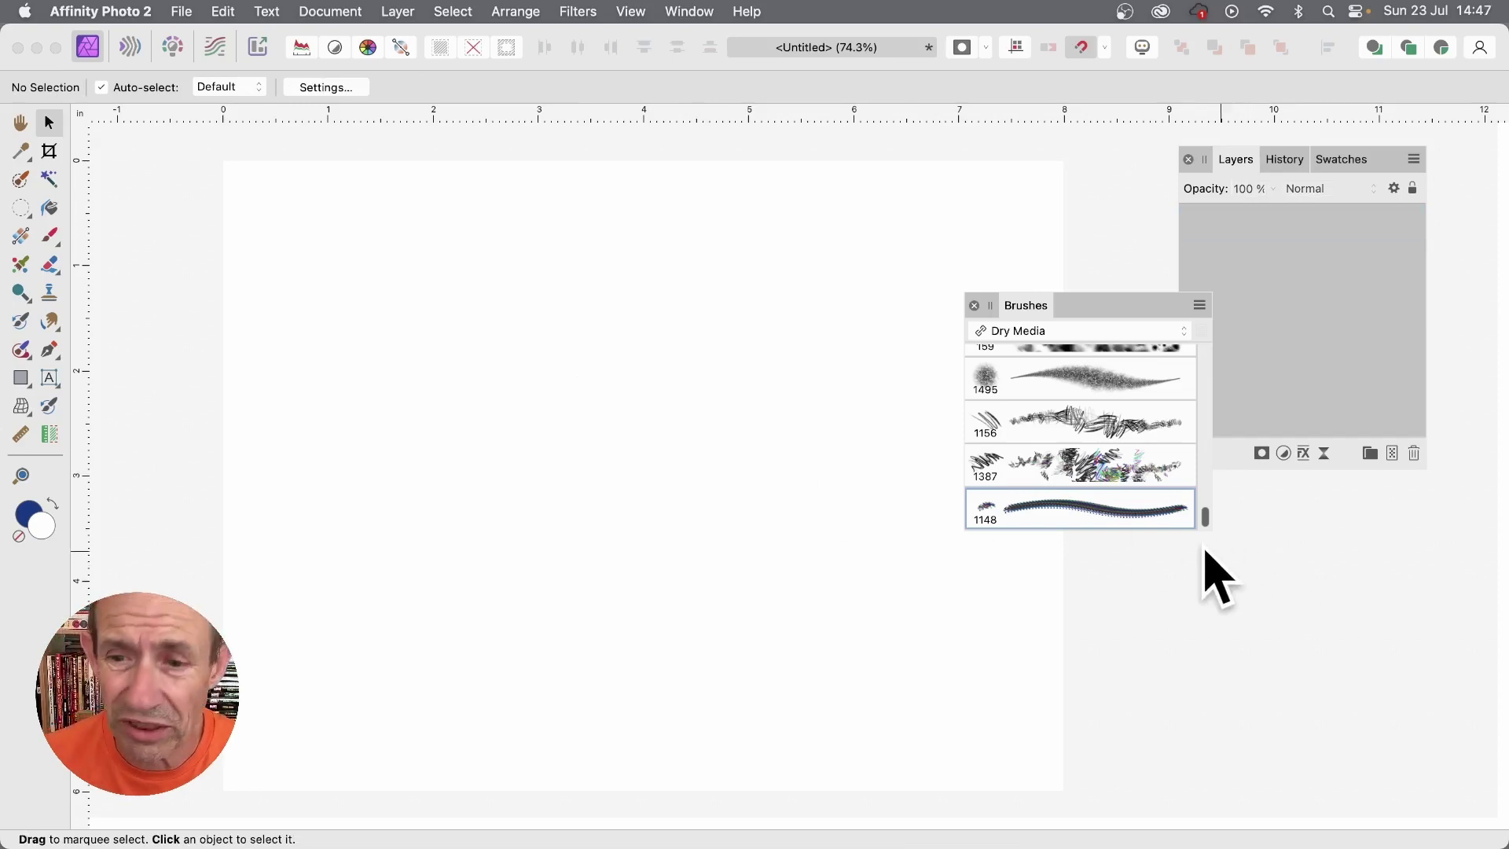
Step: Set the 1148 brush to 436.6 px size, 11% spacing, and turn wet edges off
double_click(1123, 515)
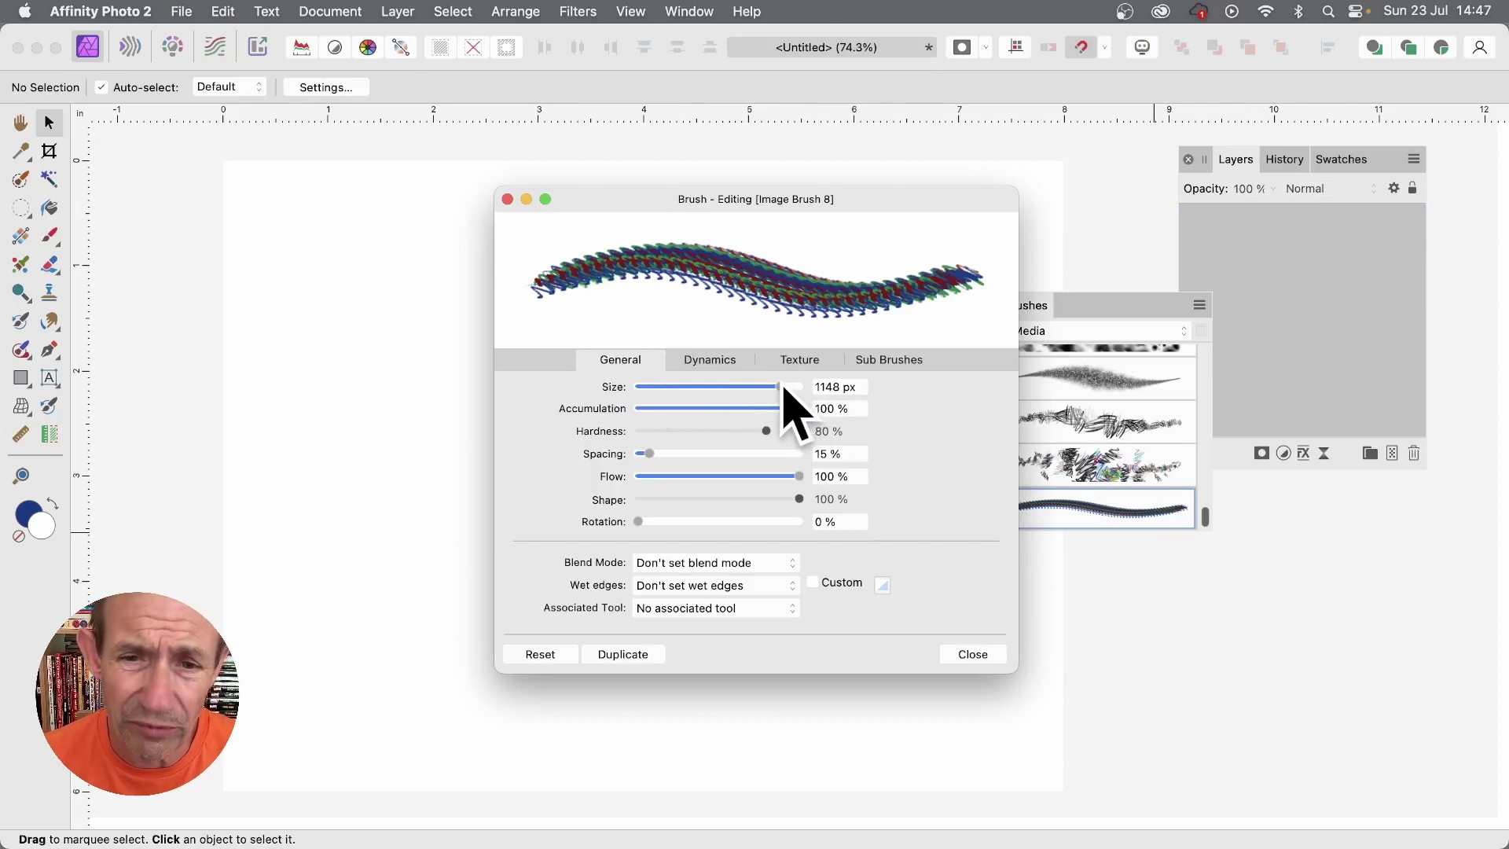
drag(784, 388, 765, 387)
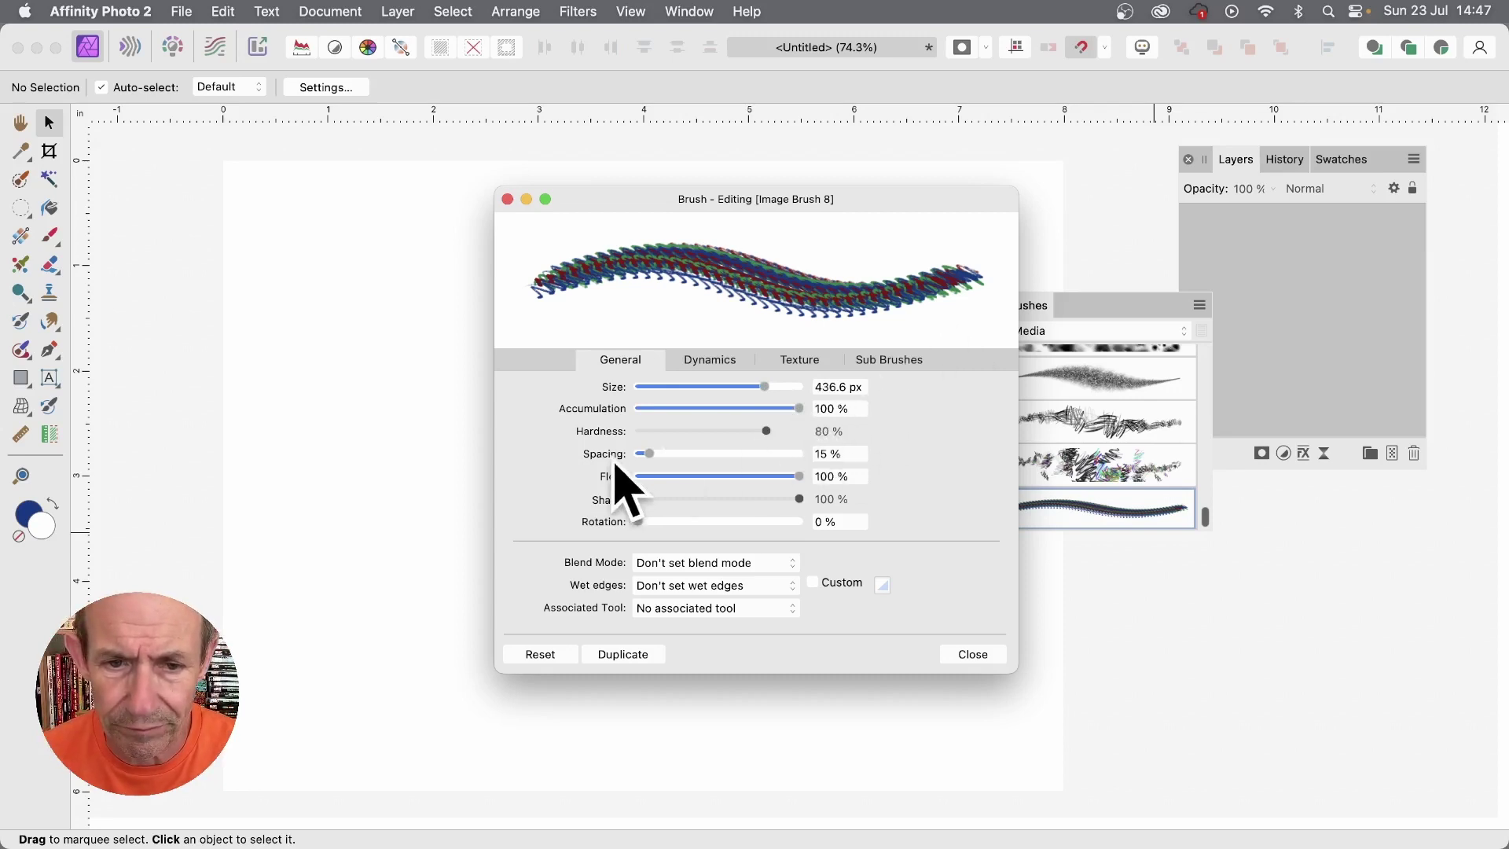
drag(649, 455, 646, 456)
click(711, 585)
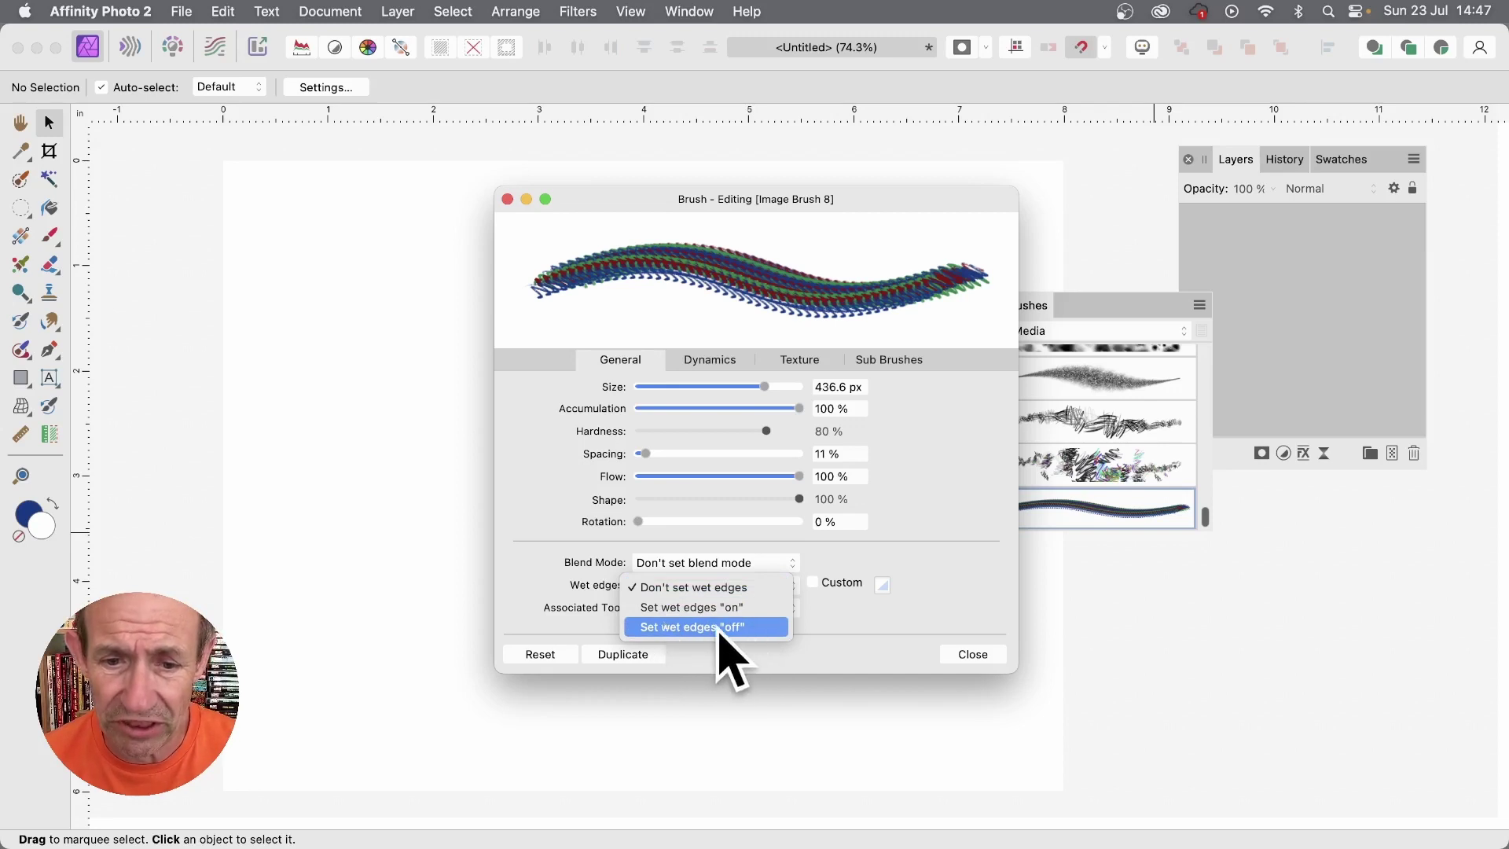
click(719, 629)
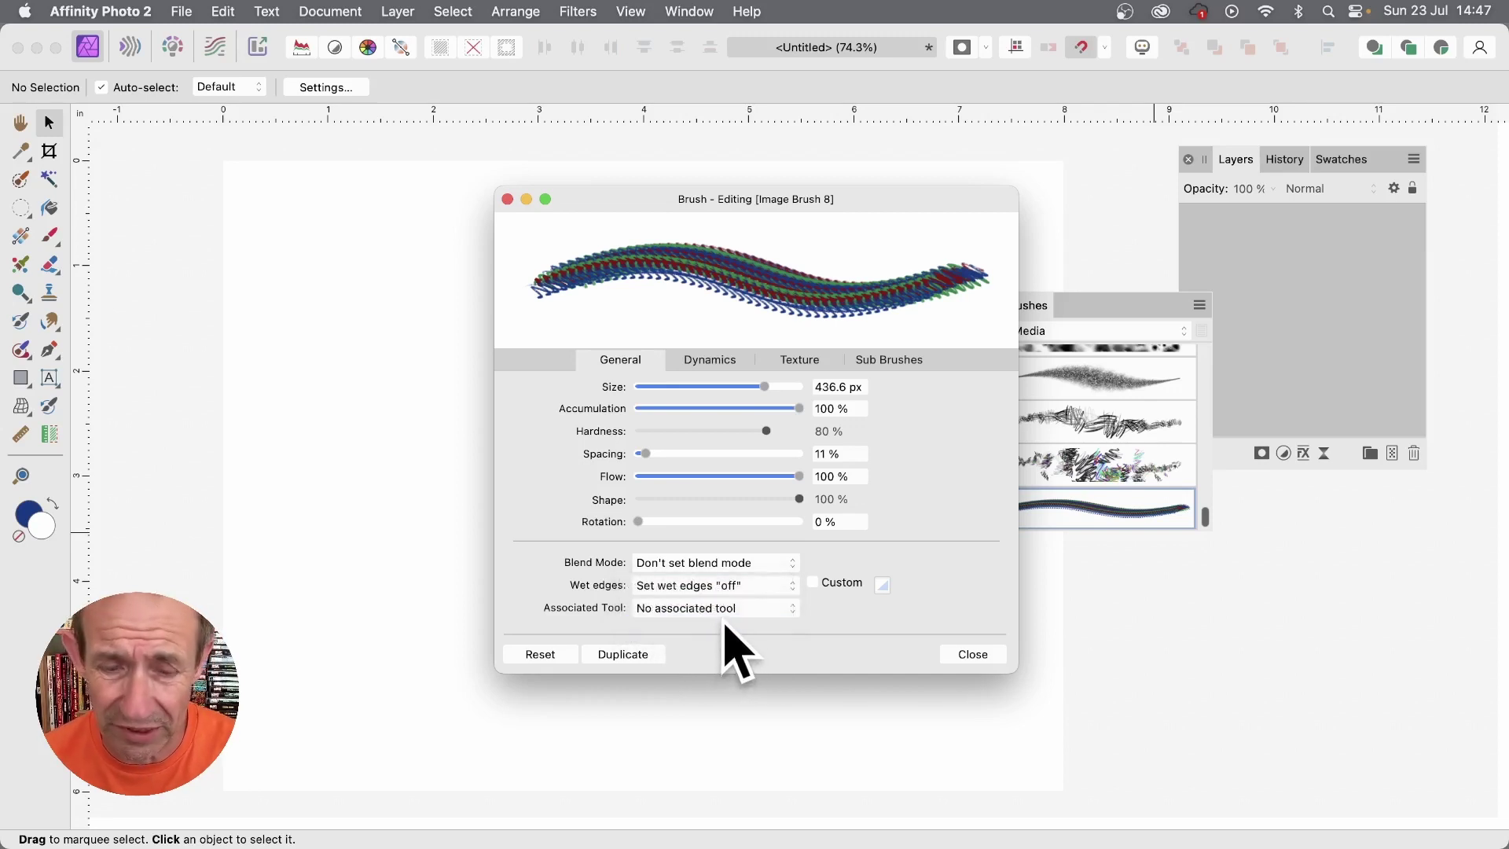
Step: In Dynamics, add 57% size jitter plus random scatter, rotation, hue, saturation and luminosity jitter
click(724, 362)
drag(637, 385, 730, 386)
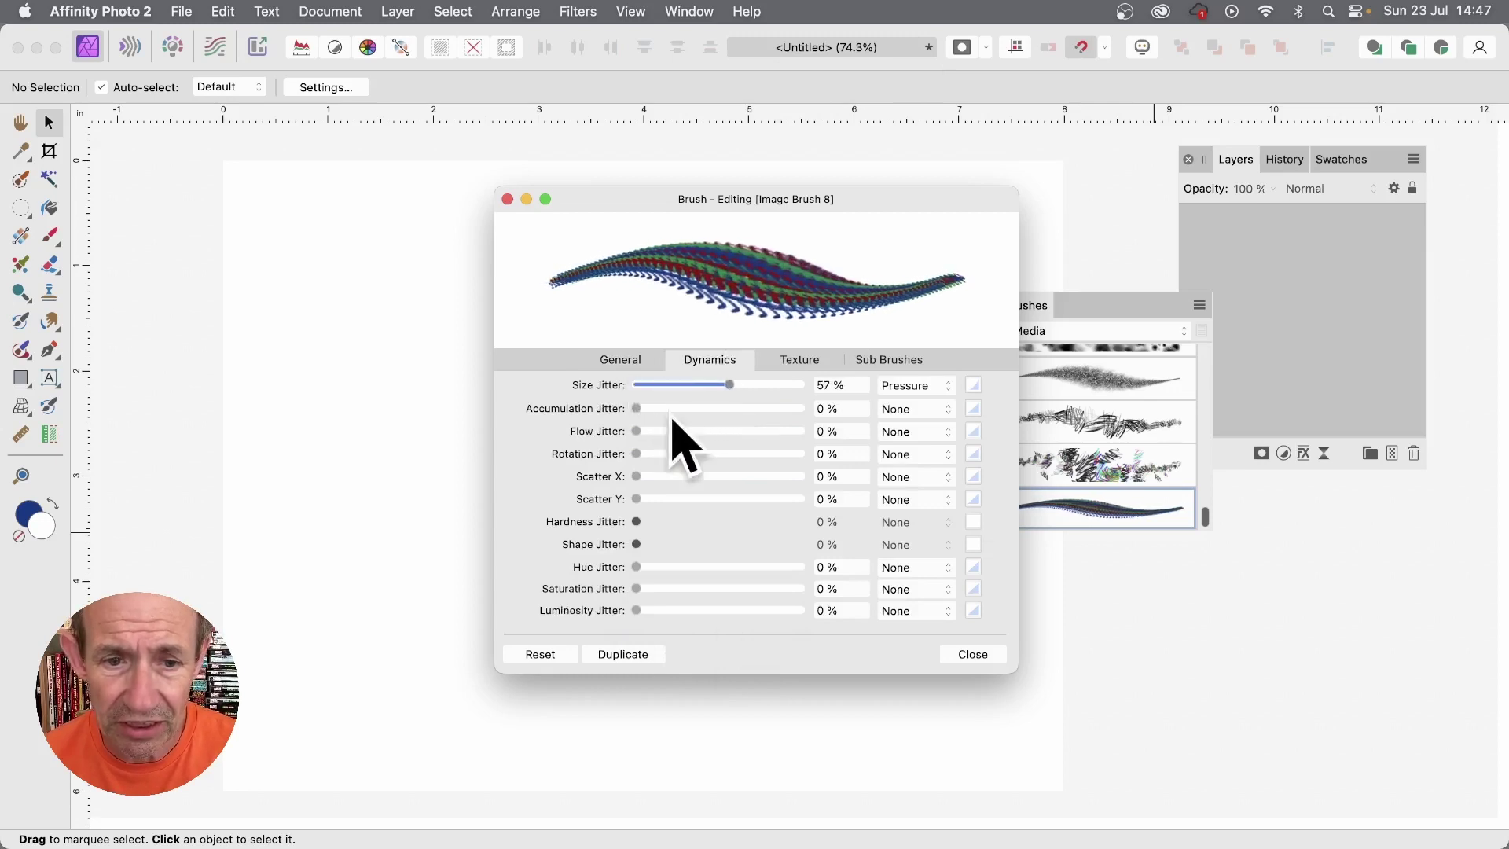
mouse_move(647, 477)
mouse_down()
mouse_move(679, 477)
mouse_move(677, 515)
mouse_move(696, 500)
mouse_move(669, 499)
mouse_move(697, 461)
mouse_move(763, 469)
mouse_up()
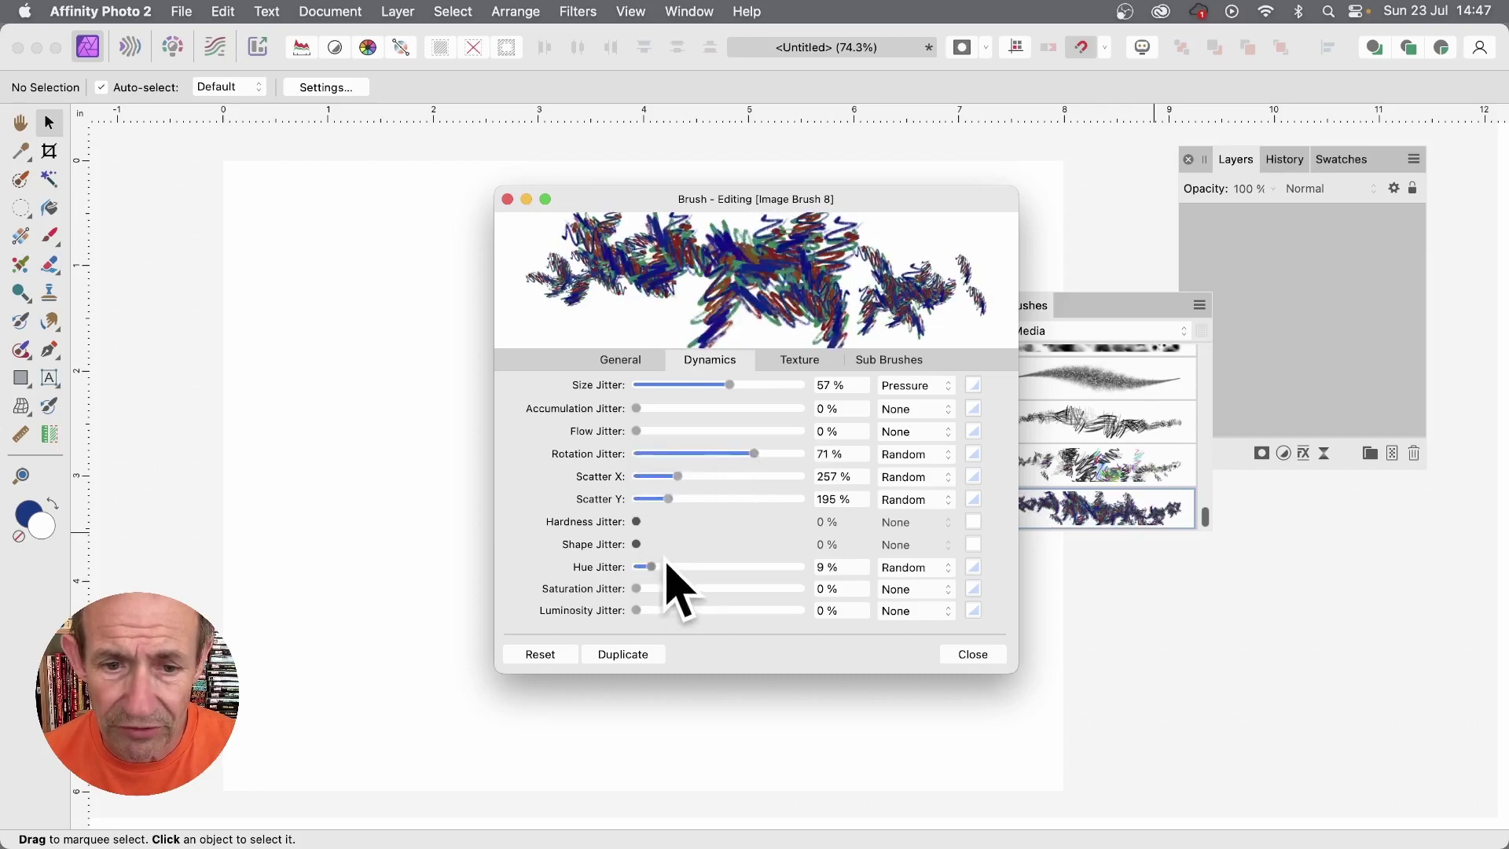
mouse_move(667, 568)
mouse_down()
mouse_move(790, 566)
mouse_move(802, 590)
mouse_up()
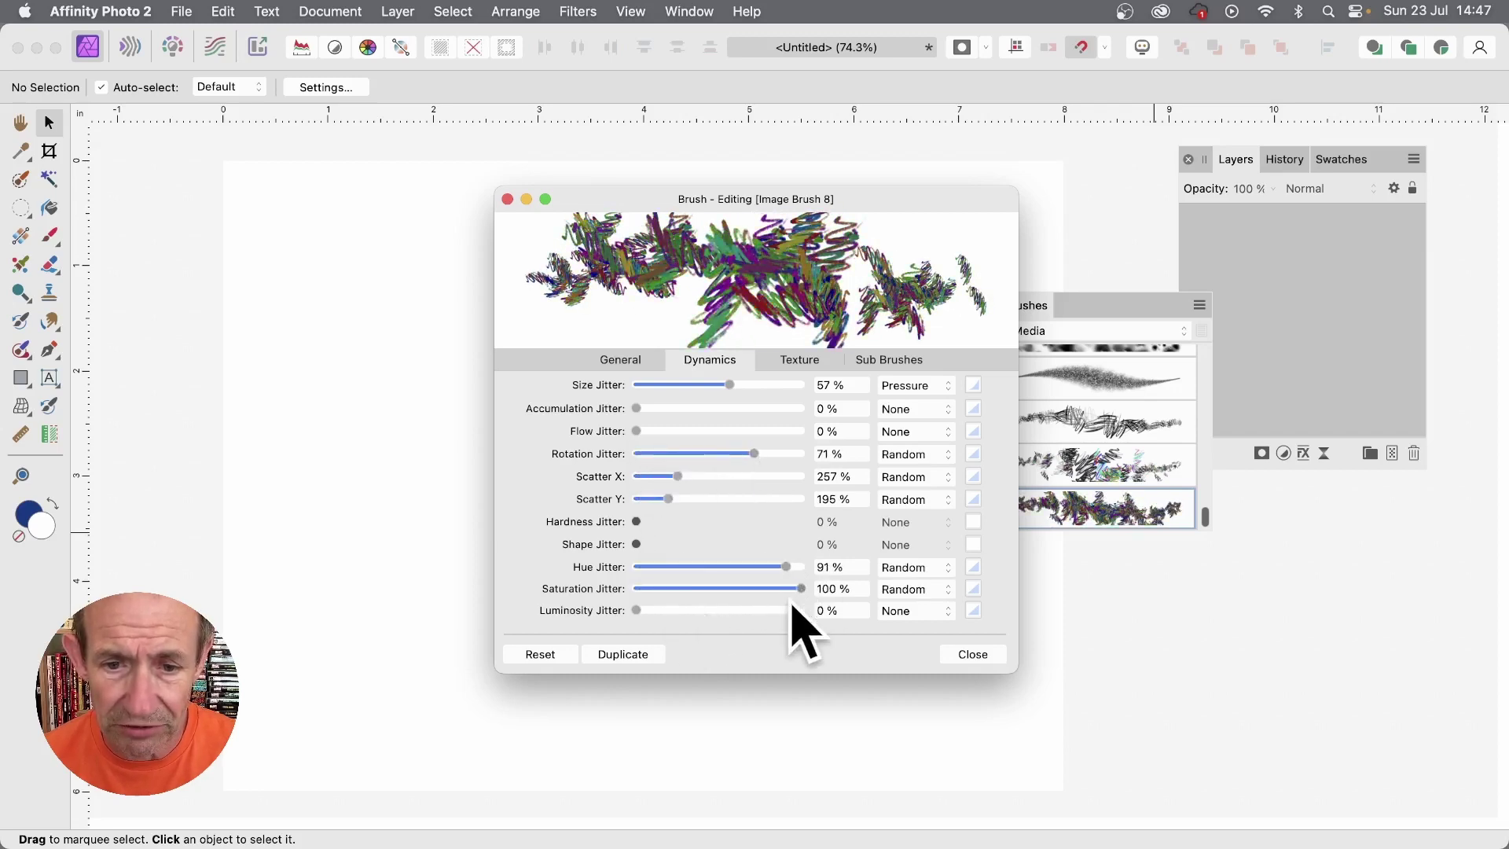
click(788, 611)
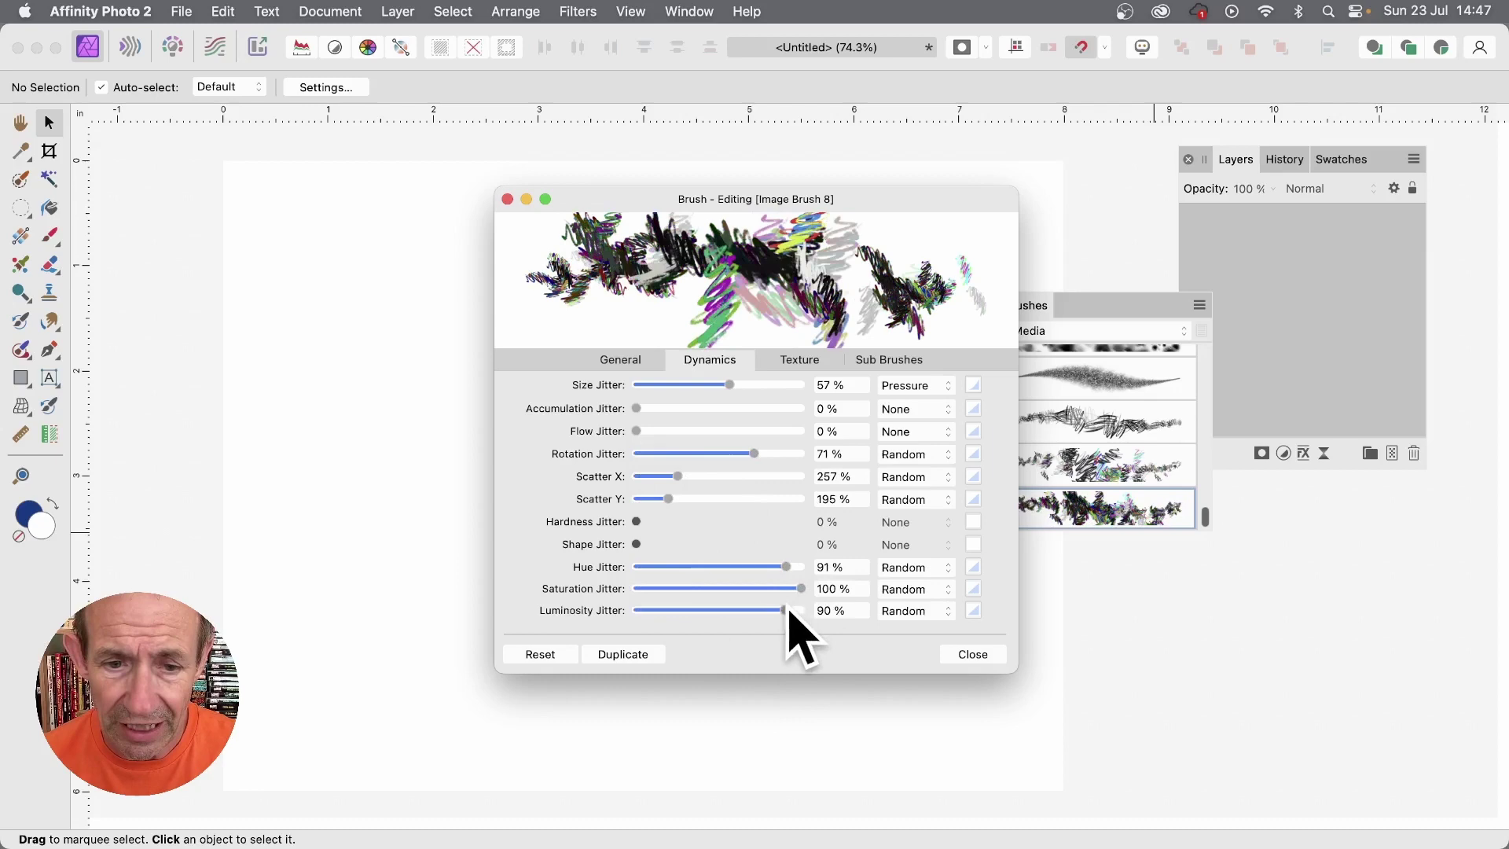
click(972, 652)
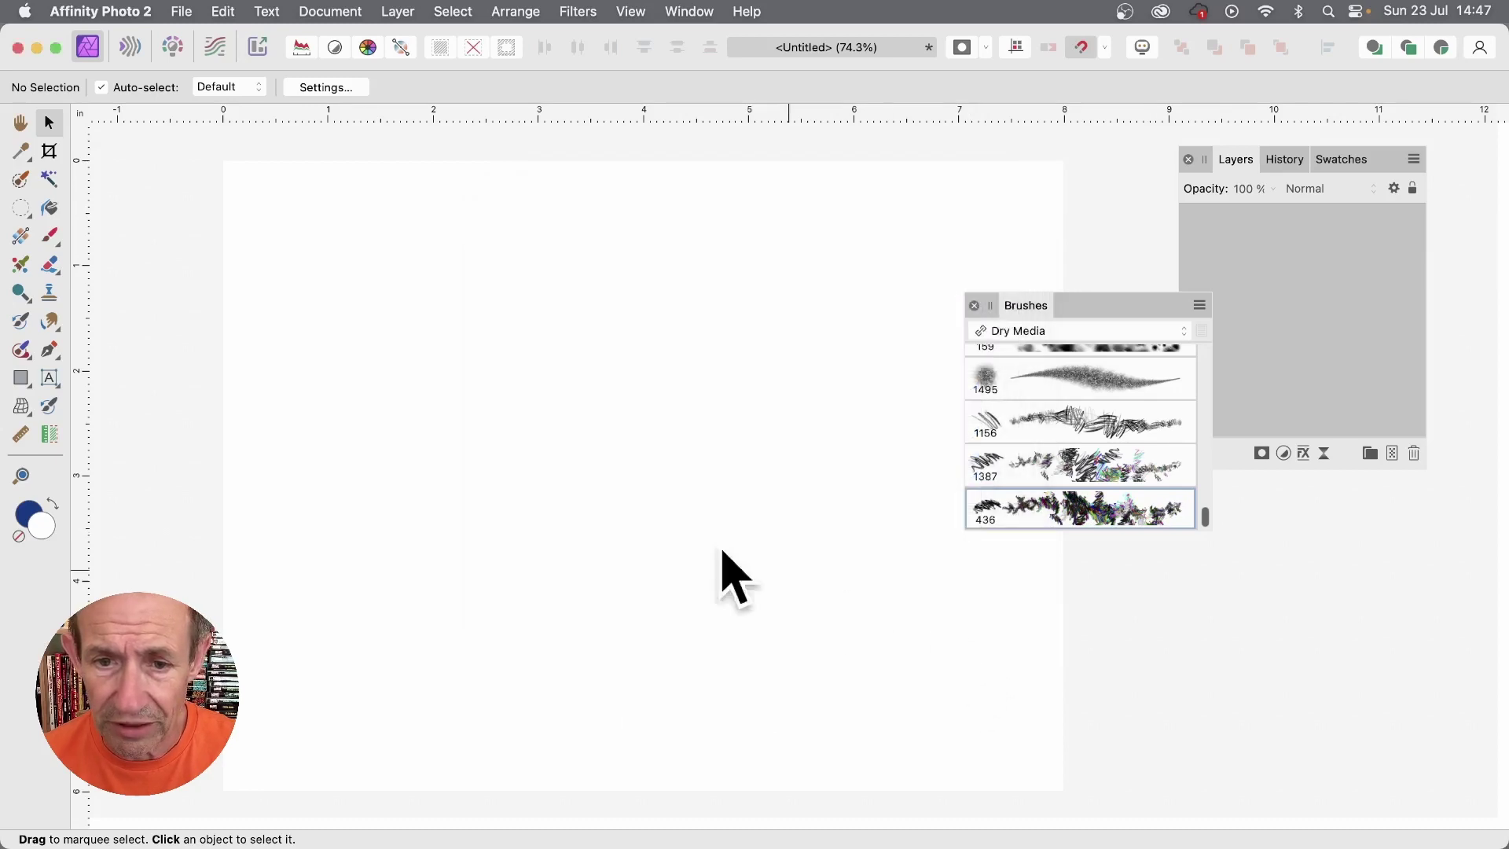
Step: Paint dense multicoloured scribbles over the entire canvas with the 436 px brush
click(50, 235)
mouse_move(761, 303)
mouse_down()
mouse_move(876, 337)
mouse_move(1015, 203)
mouse_move(883, 451)
mouse_move(691, 252)
mouse_move(498, 432)
mouse_move(289, 238)
mouse_move(903, 724)
mouse_move(933, 599)
mouse_move(987, 592)
mouse_move(611, 644)
mouse_move(539, 718)
mouse_move(270, 506)
mouse_move(427, 337)
mouse_move(615, 285)
mouse_move(707, 188)
mouse_move(872, 209)
mouse_move(916, 259)
mouse_move(496, 210)
mouse_move(522, 152)
mouse_move(388, 294)
mouse_move(684, 316)
mouse_move(832, 286)
mouse_move(1007, 209)
mouse_move(580, 427)
mouse_move(848, 520)
mouse_move(677, 684)
mouse_move(856, 677)
mouse_move(674, 708)
mouse_move(460, 298)
mouse_move(380, 347)
mouse_move(522, 296)
mouse_move(734, 330)
mouse_move(747, 192)
mouse_move(998, 236)
mouse_move(741, 404)
mouse_move(667, 488)
mouse_move(588, 467)
mouse_move(812, 363)
mouse_up()
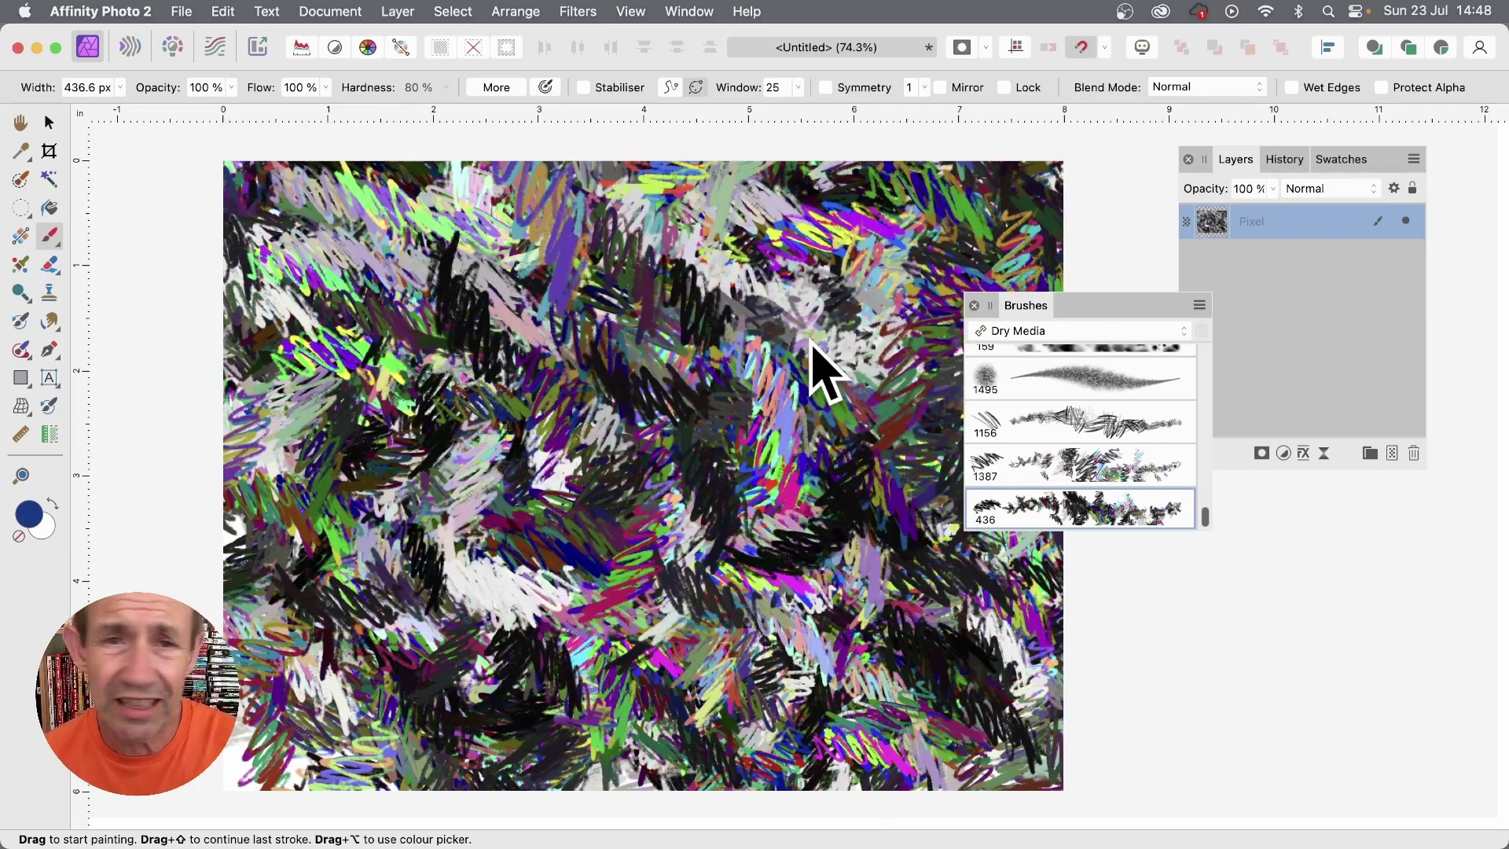
click(580, 11)
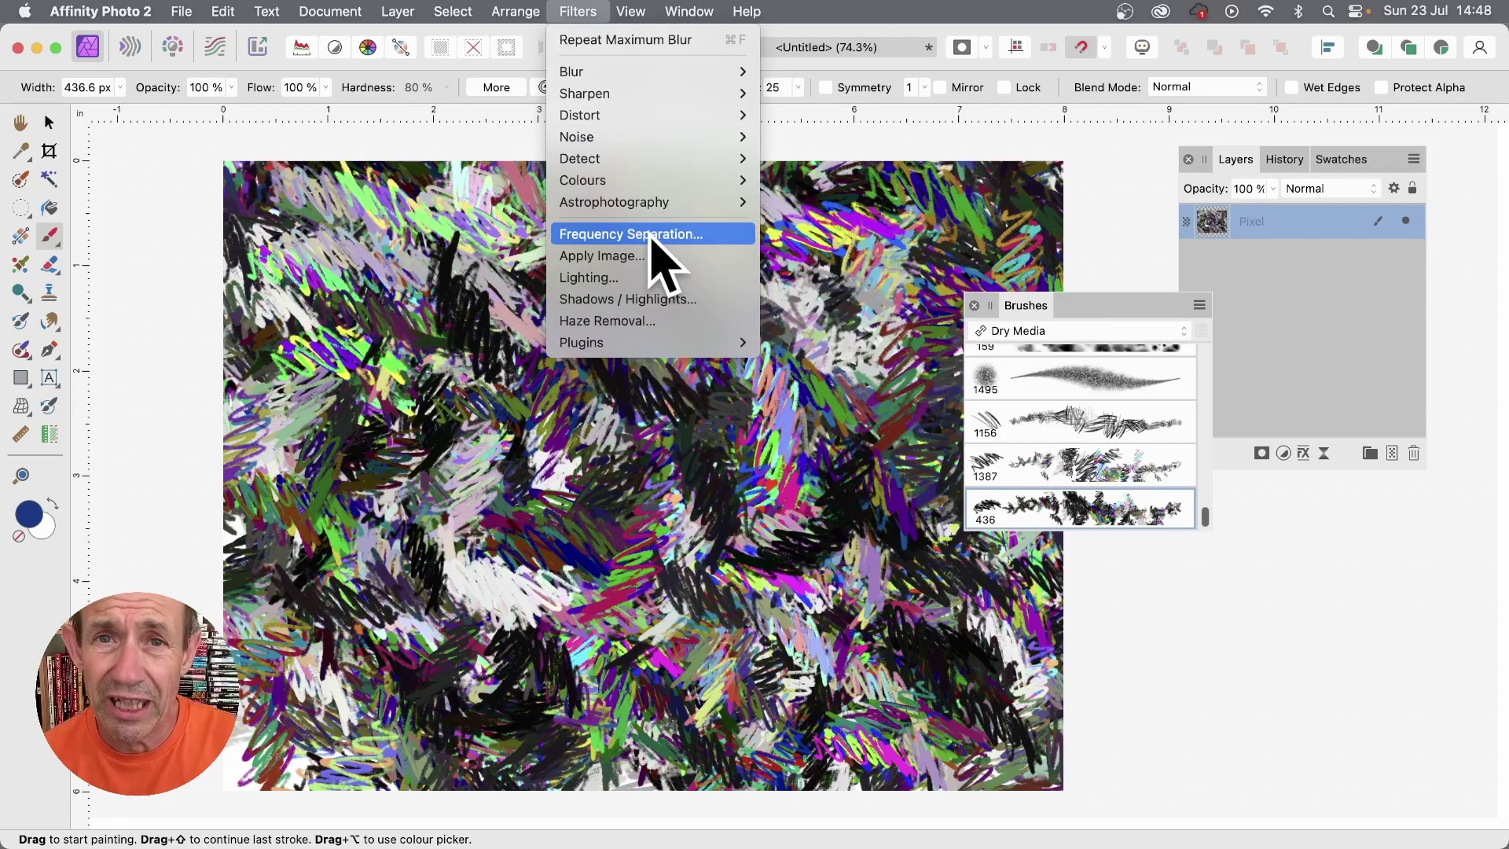
Step: Run Frequency Separation with the Median method at a 16.9 px radius
click(689, 239)
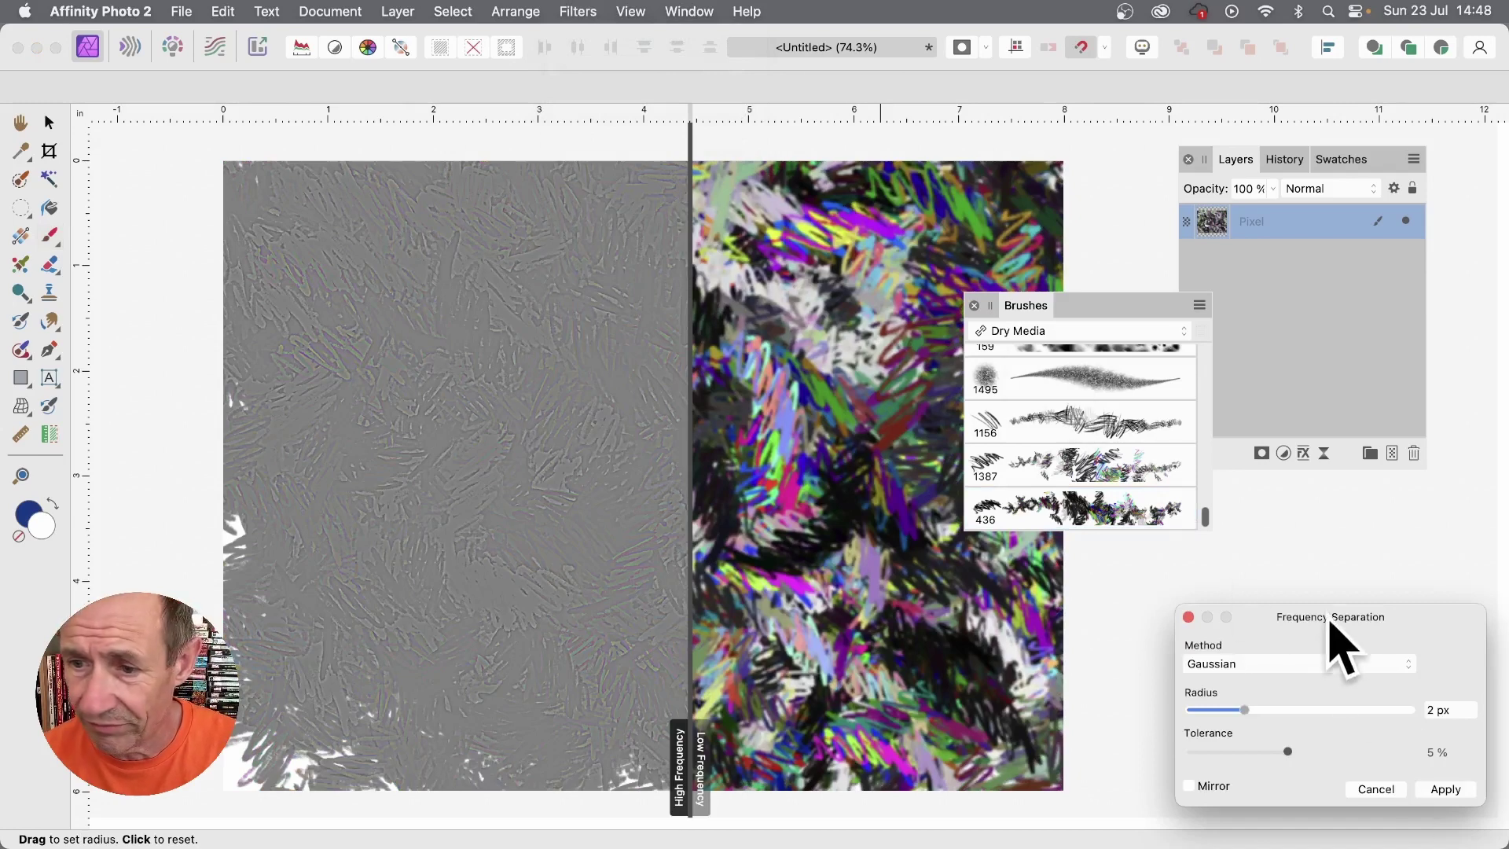
drag(1330, 621, 884, 359)
click(822, 404)
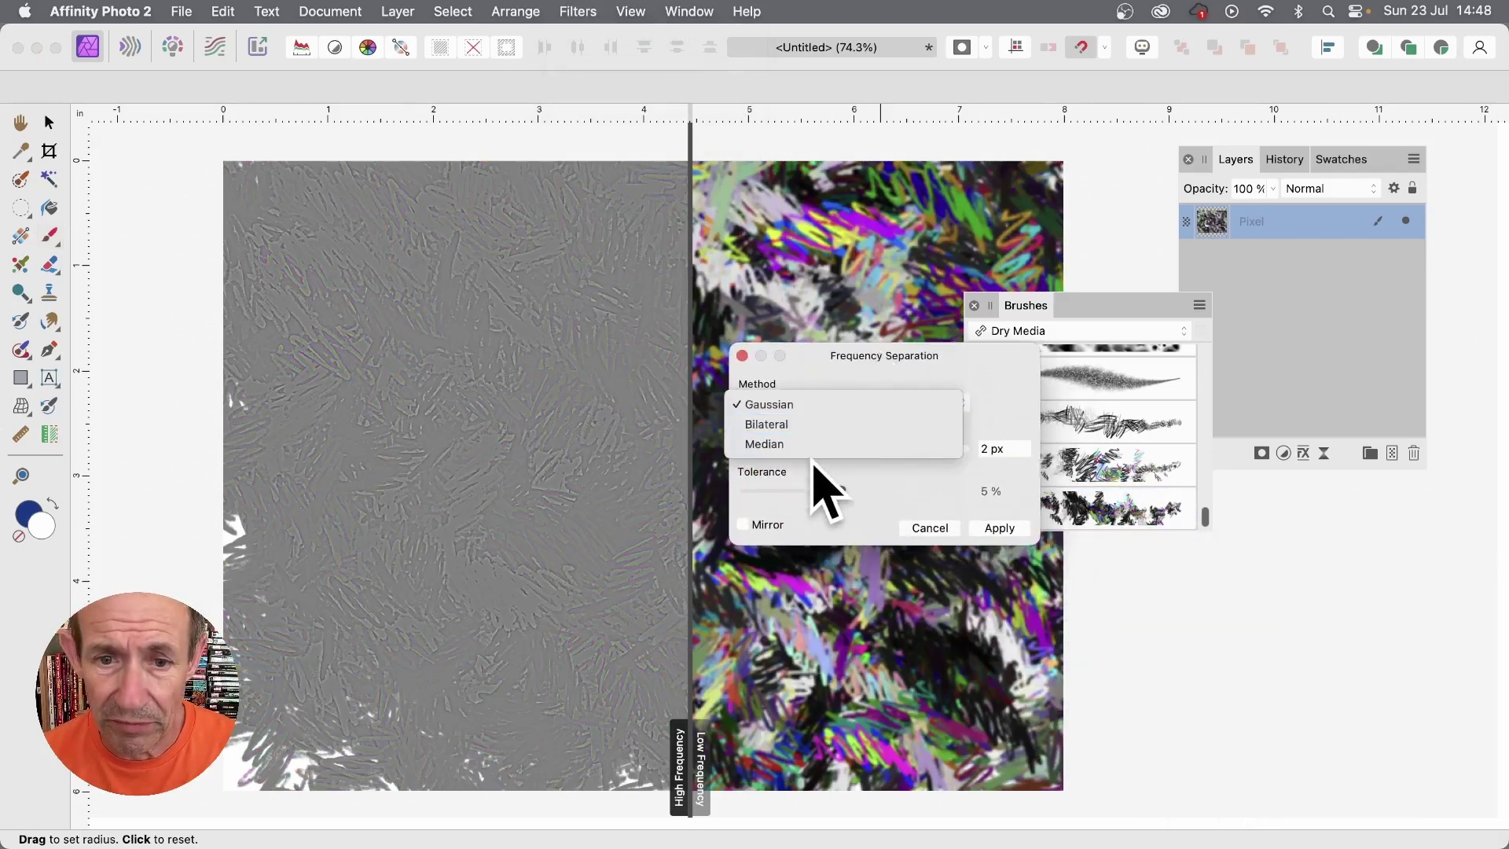
click(823, 444)
mouse_move(835, 448)
mouse_down()
mouse_move(875, 454)
mouse_move(859, 454)
mouse_up()
drag(850, 355, 1242, 419)
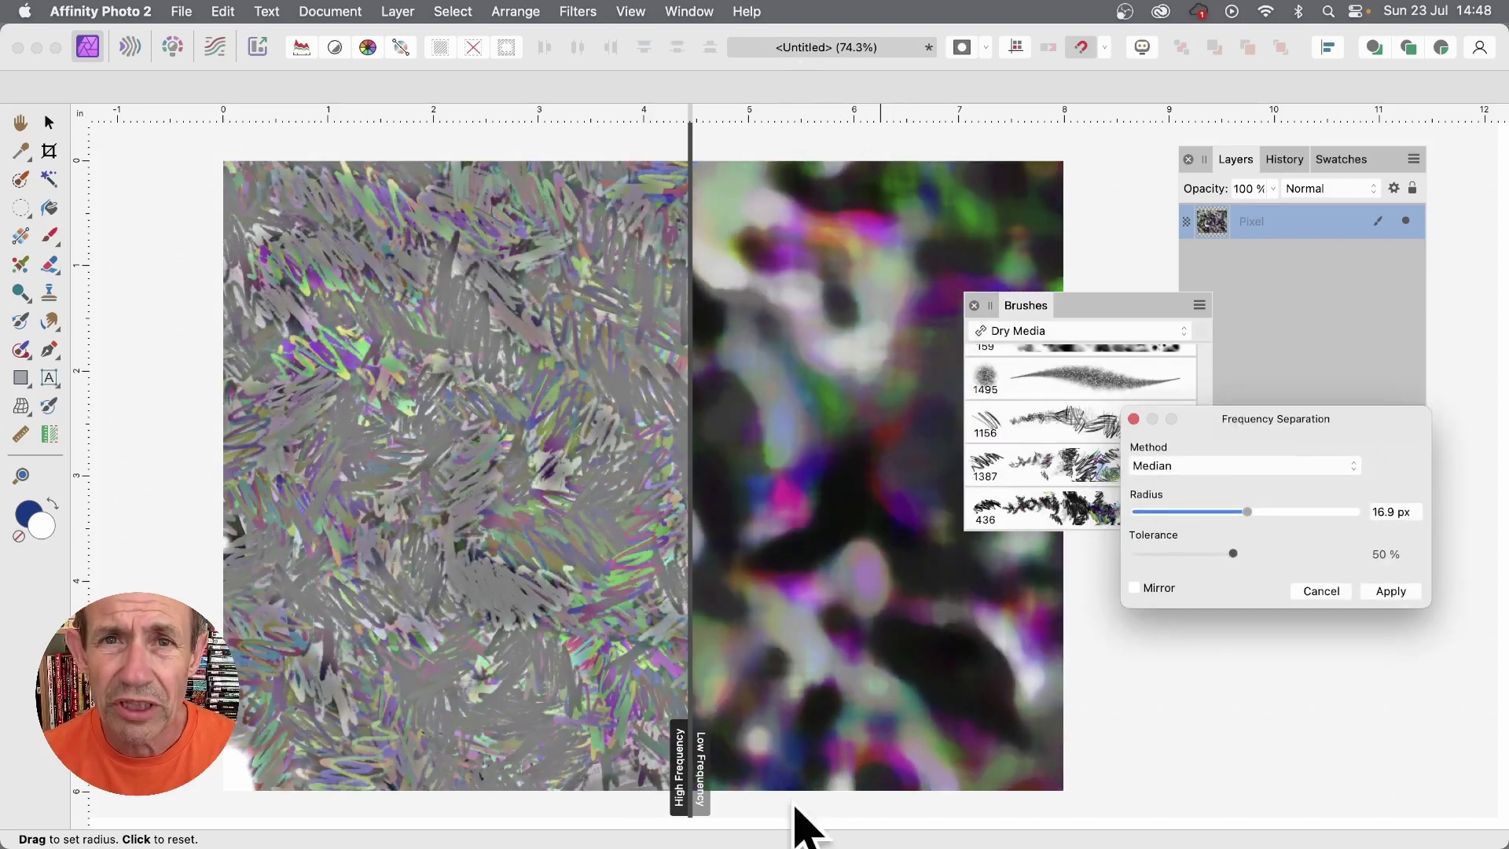
click(1389, 591)
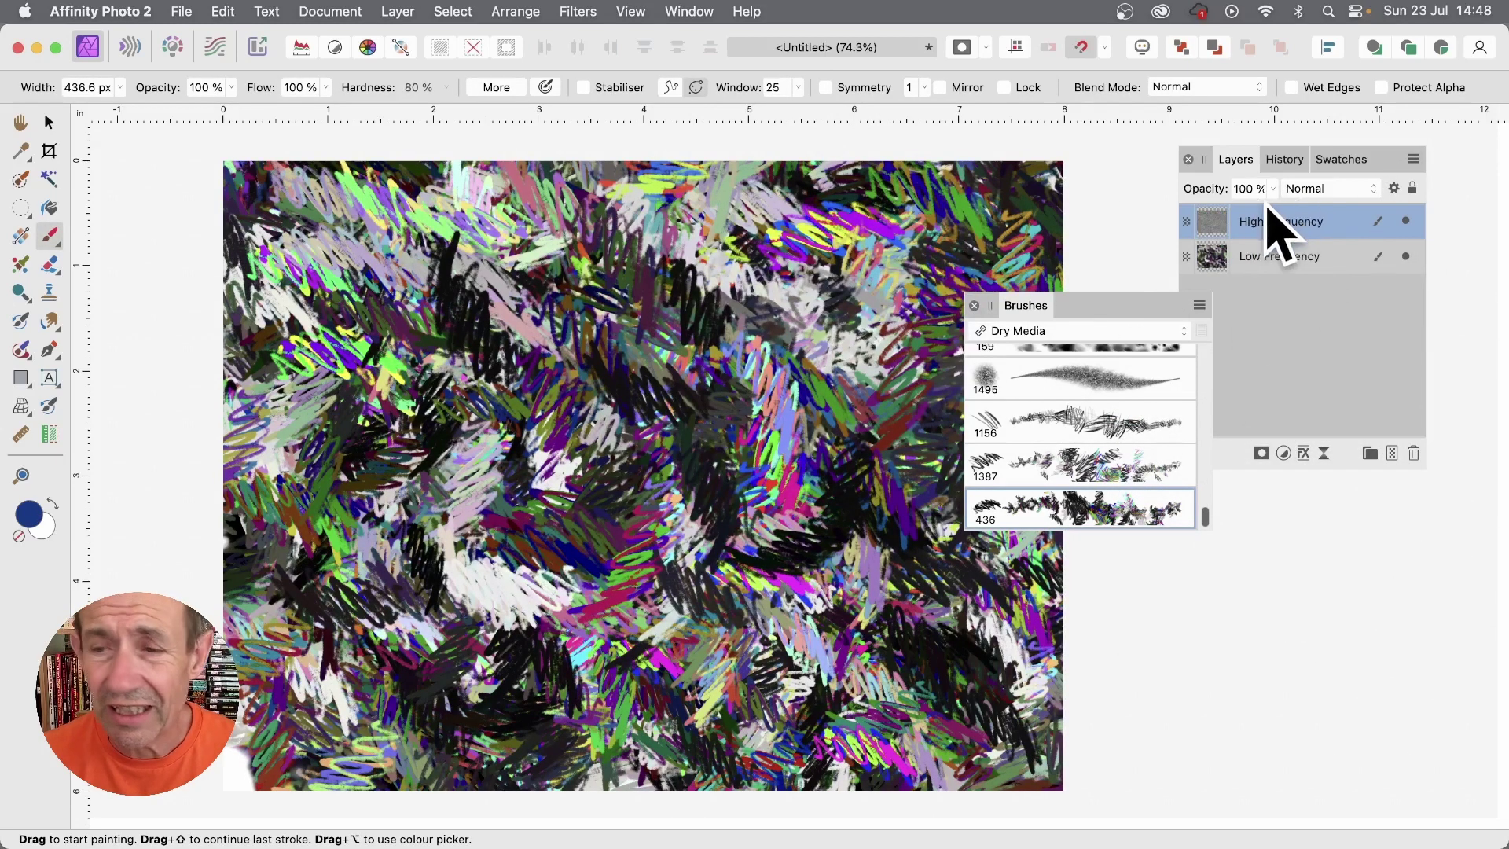
Step: Try the Hue blend mode on High Frequency, then revert and use Linear Light
click(1320, 190)
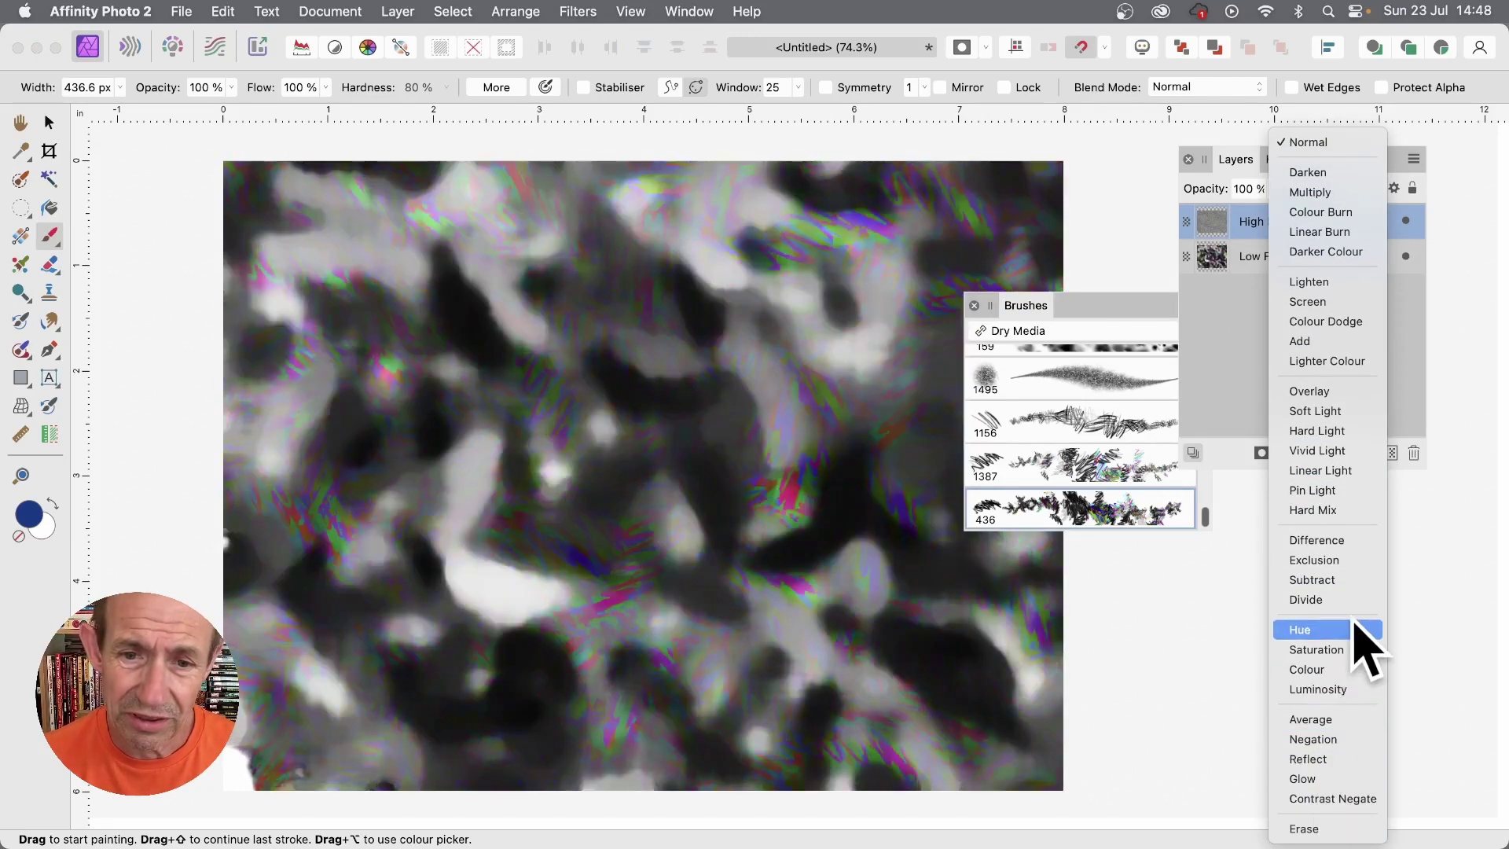
click(1367, 631)
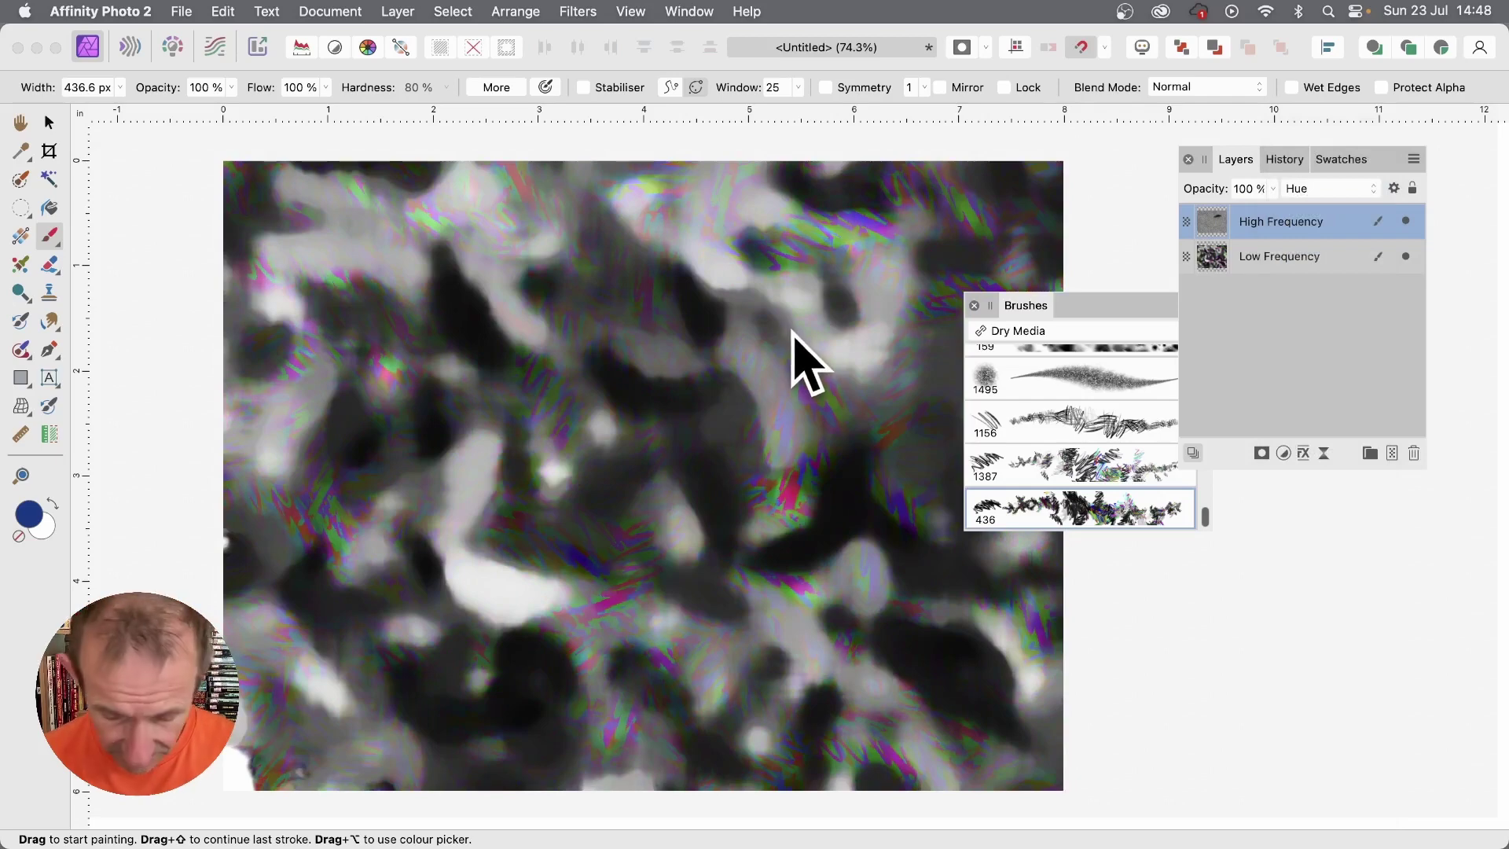
key(super+z)
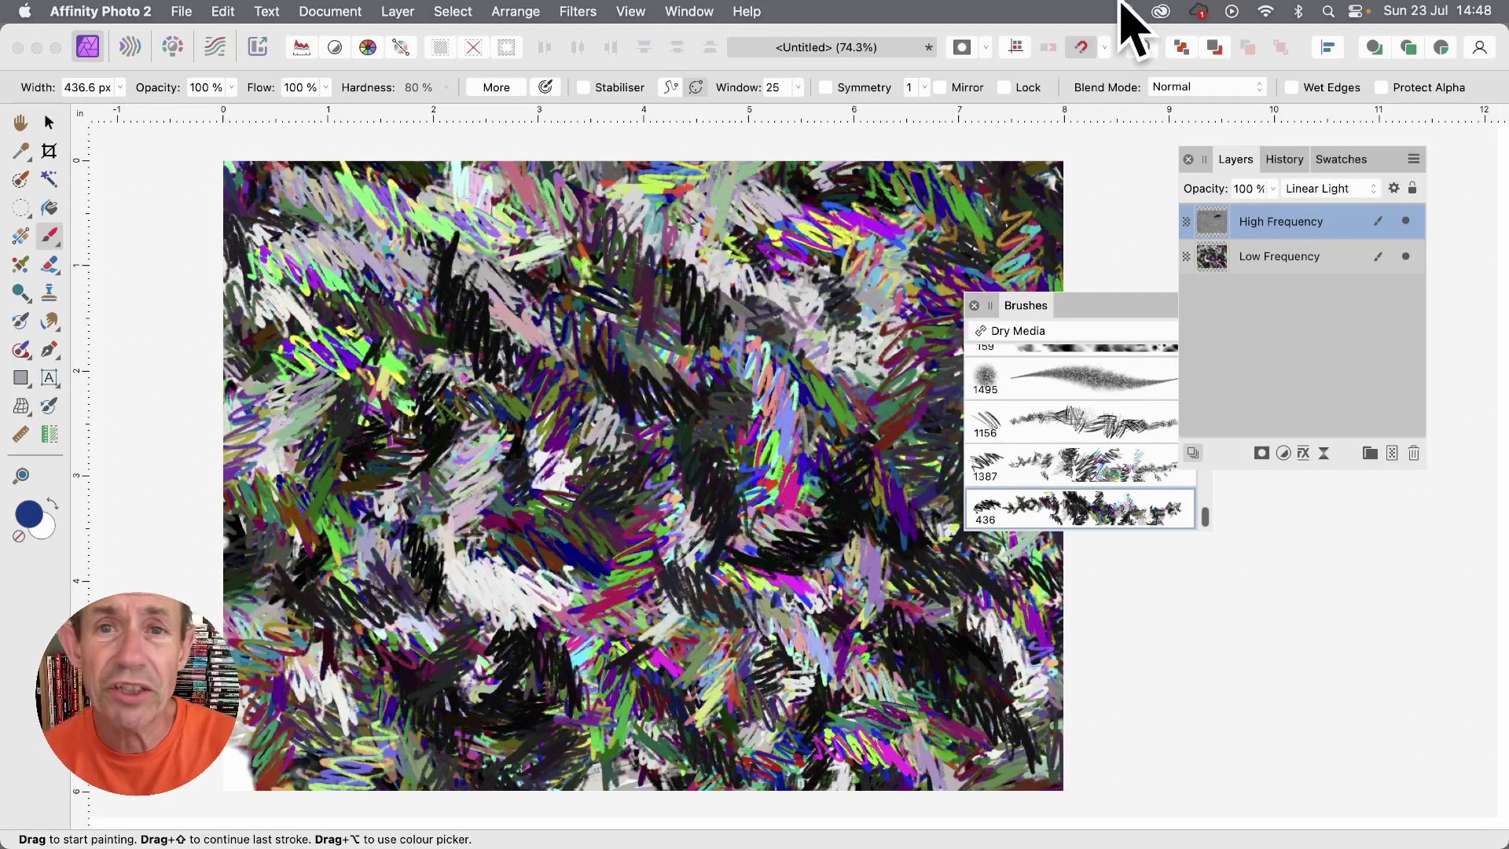